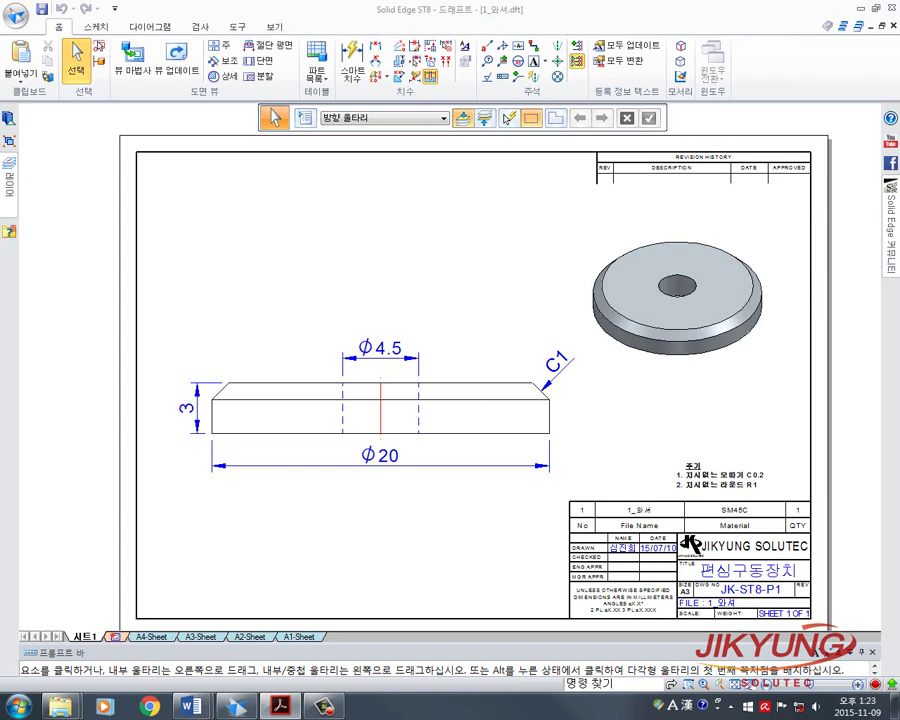
Step: Create a new ISO Metric Part document and show its base reference planes
click(14, 17)
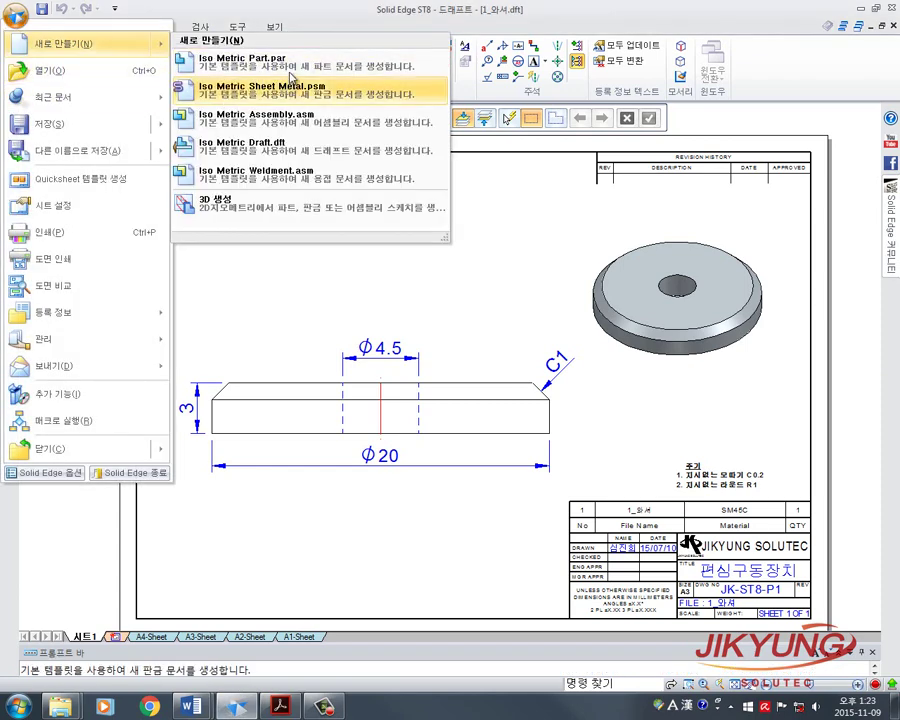
click(292, 78)
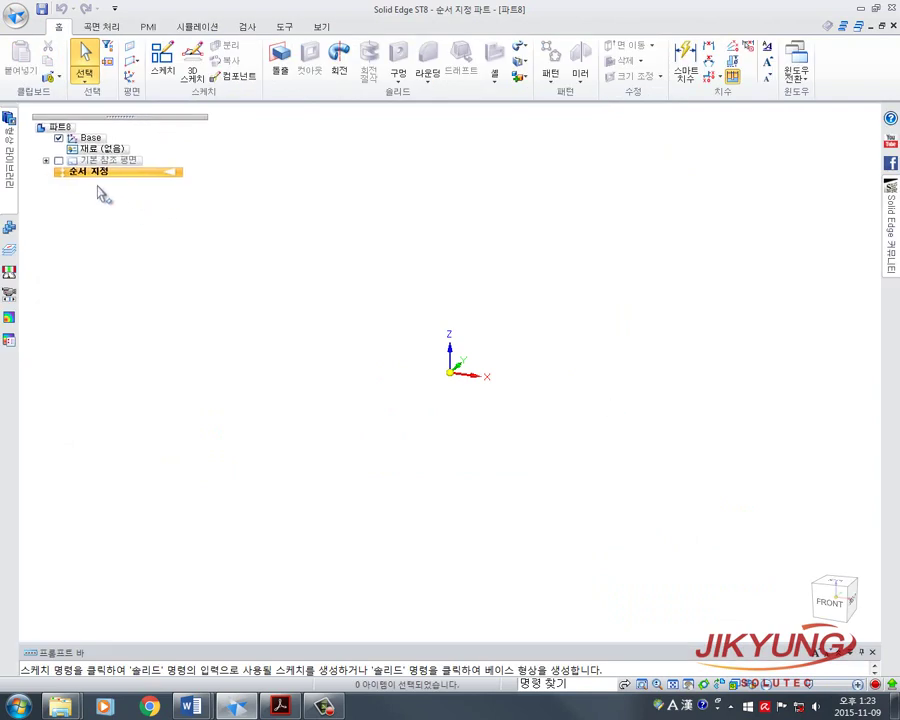
click(58, 161)
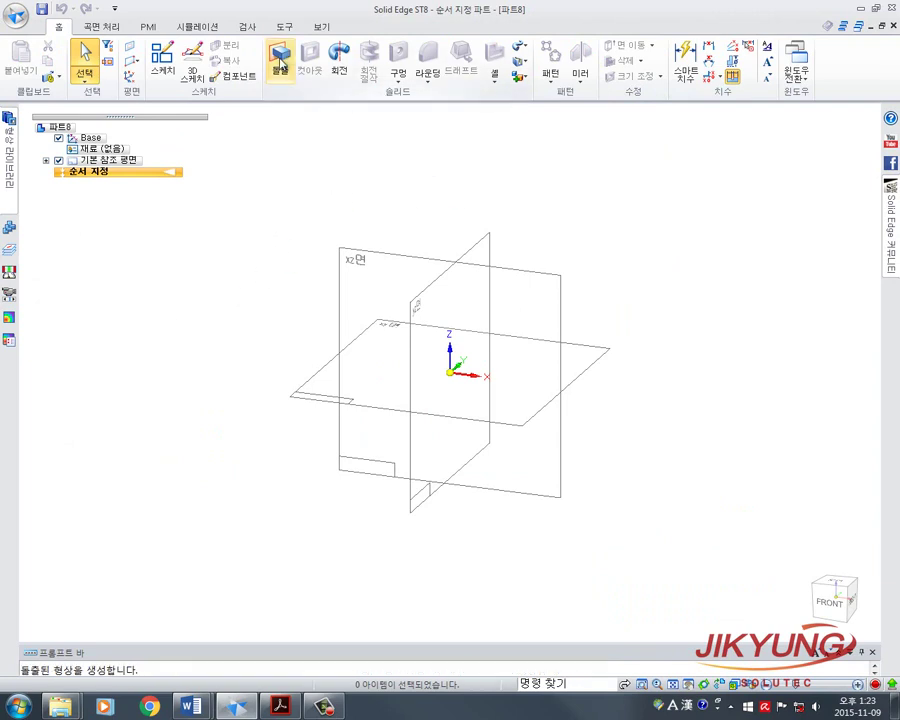
Step: Start an Extrude profile on the XZ plane and draw two concentric circles at the origin, about 97 mm and 42 mm in diameter
click(280, 62)
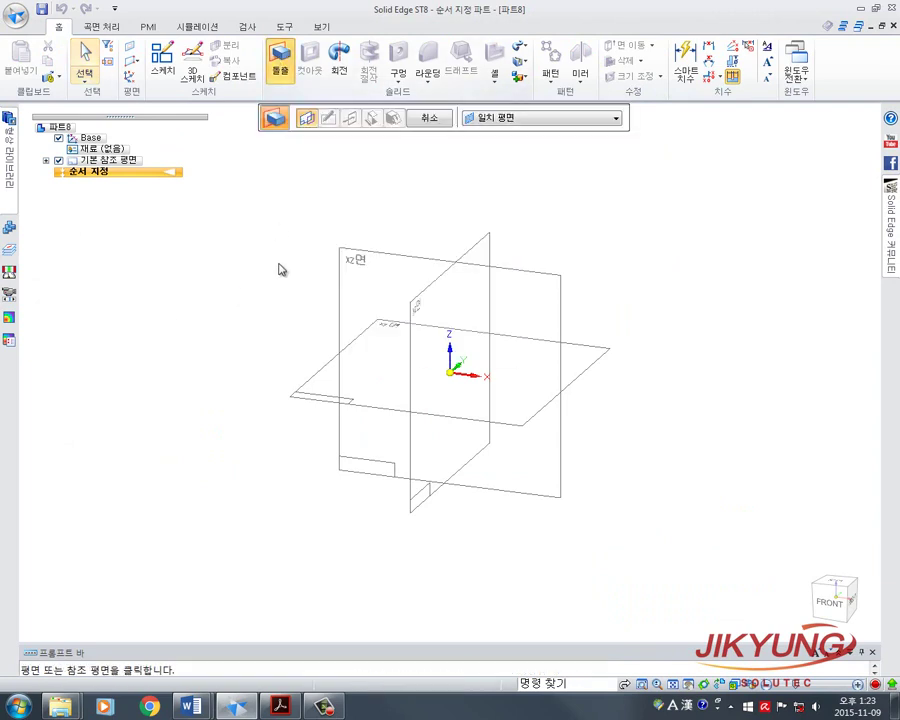
click(347, 265)
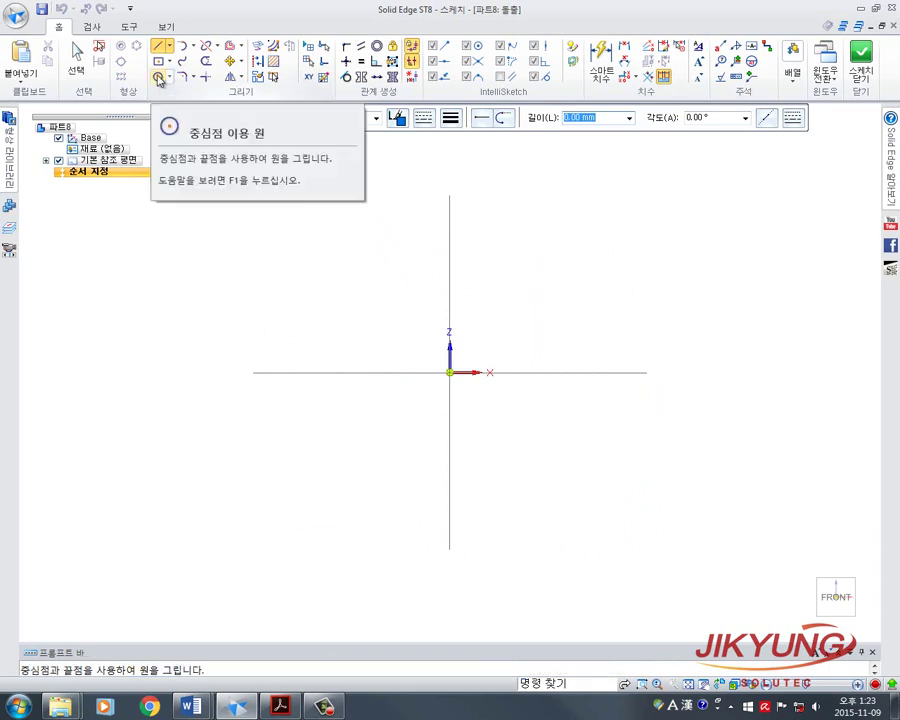
click(159, 78)
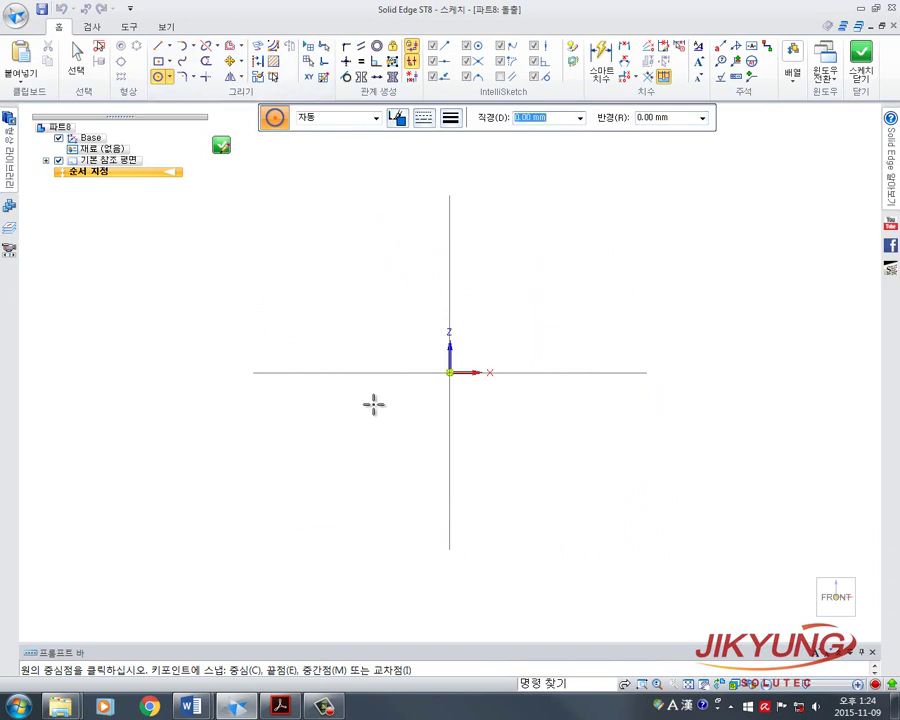
click(465, 378)
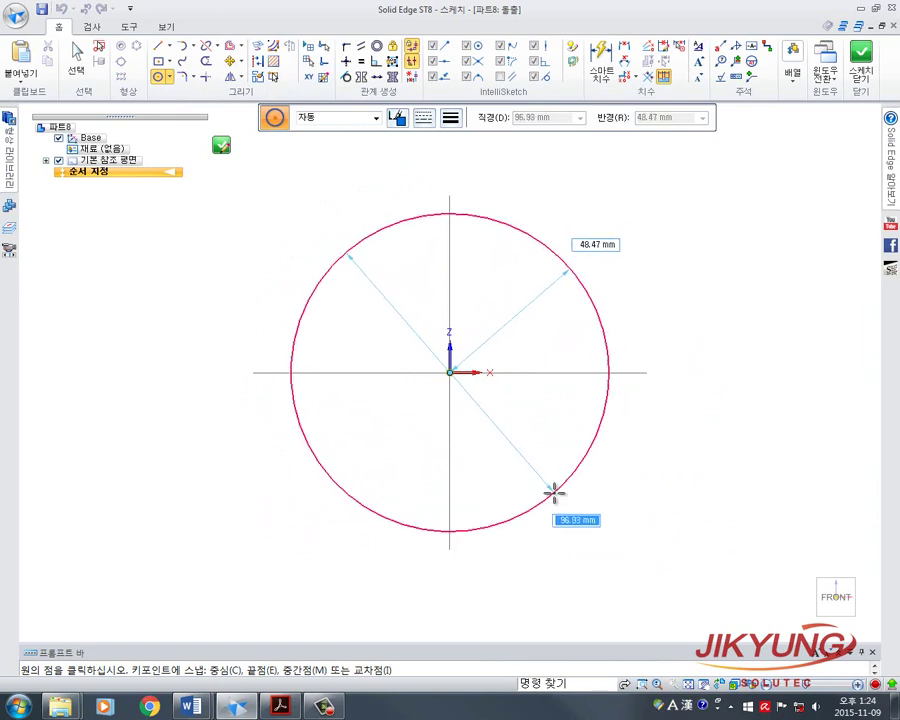
click(553, 492)
click(450, 372)
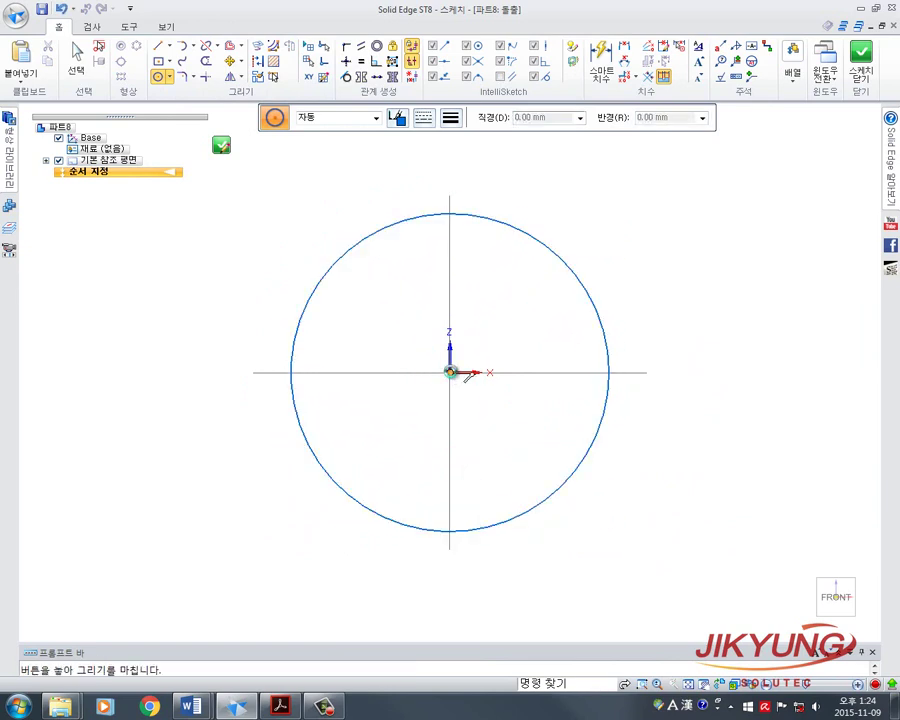
click(479, 432)
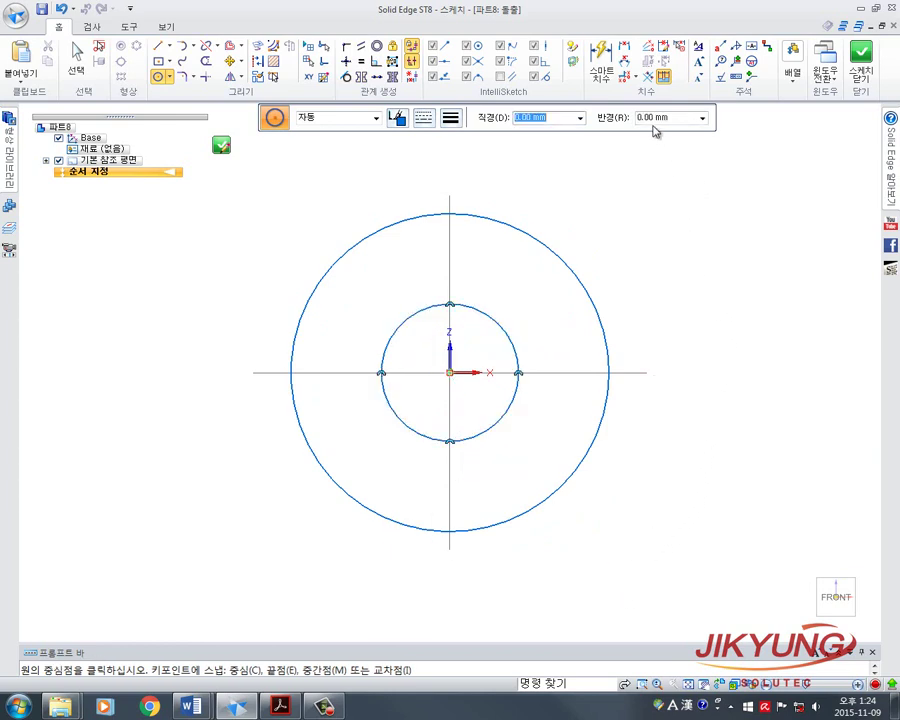
Step: Dimension the larger circle with Smart Dimension and set its diameter to 20 mm
click(601, 68)
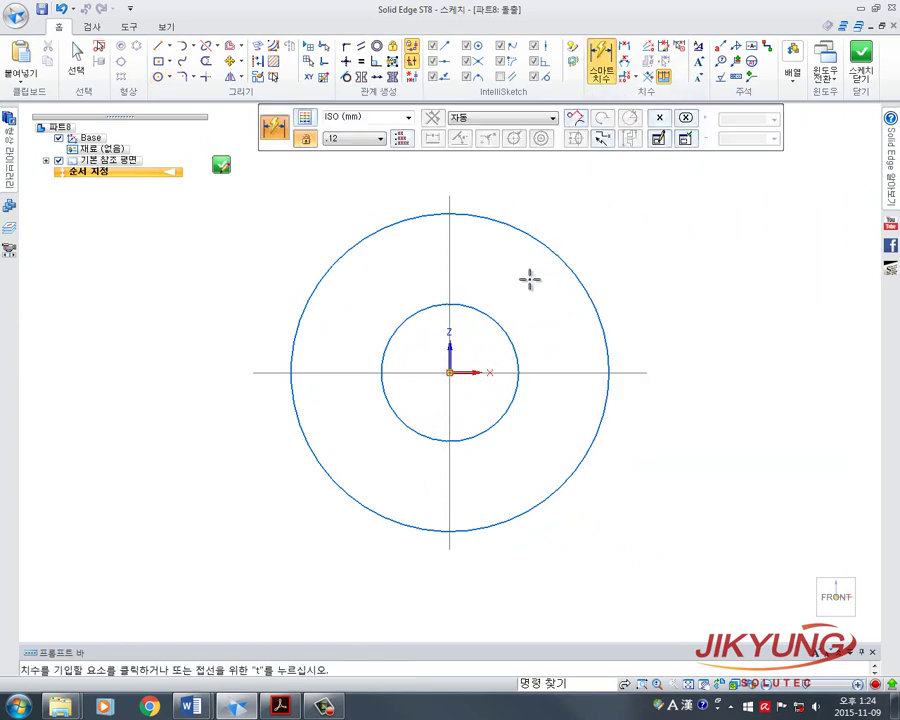
click(551, 251)
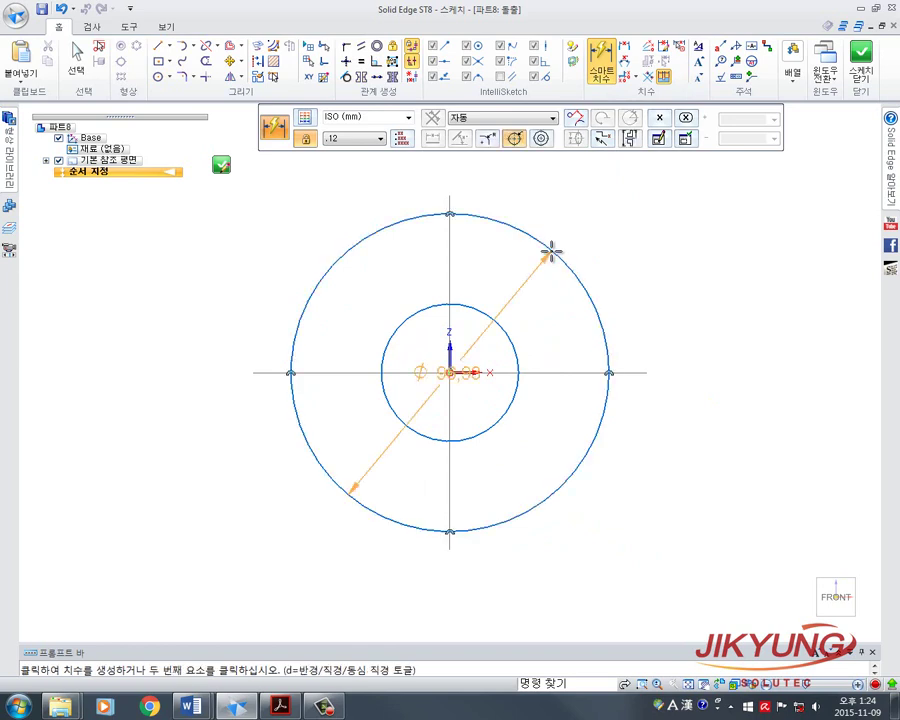
click(588, 183)
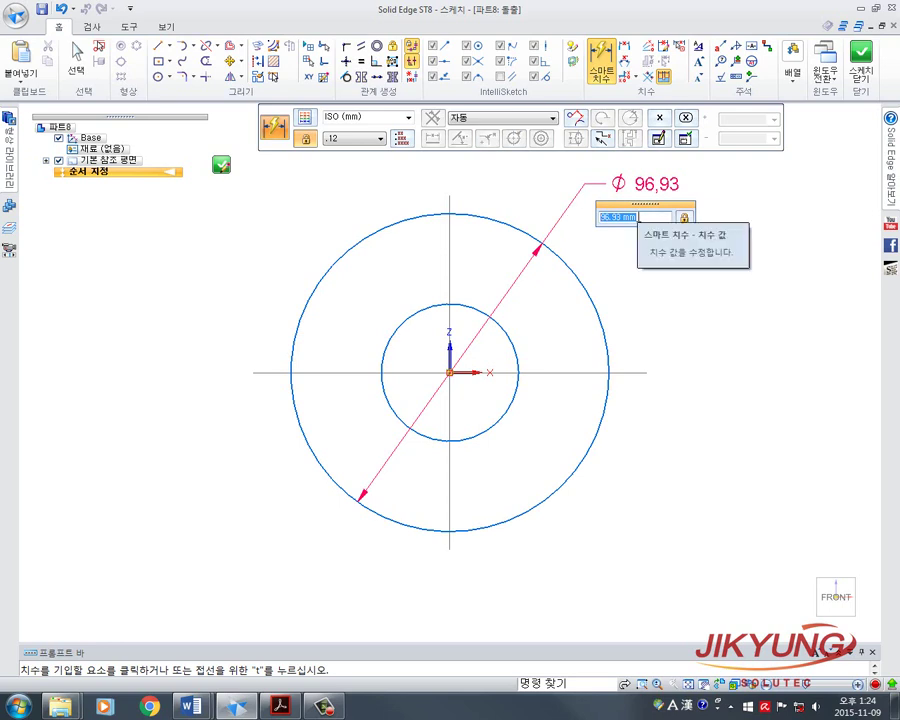
text(20)
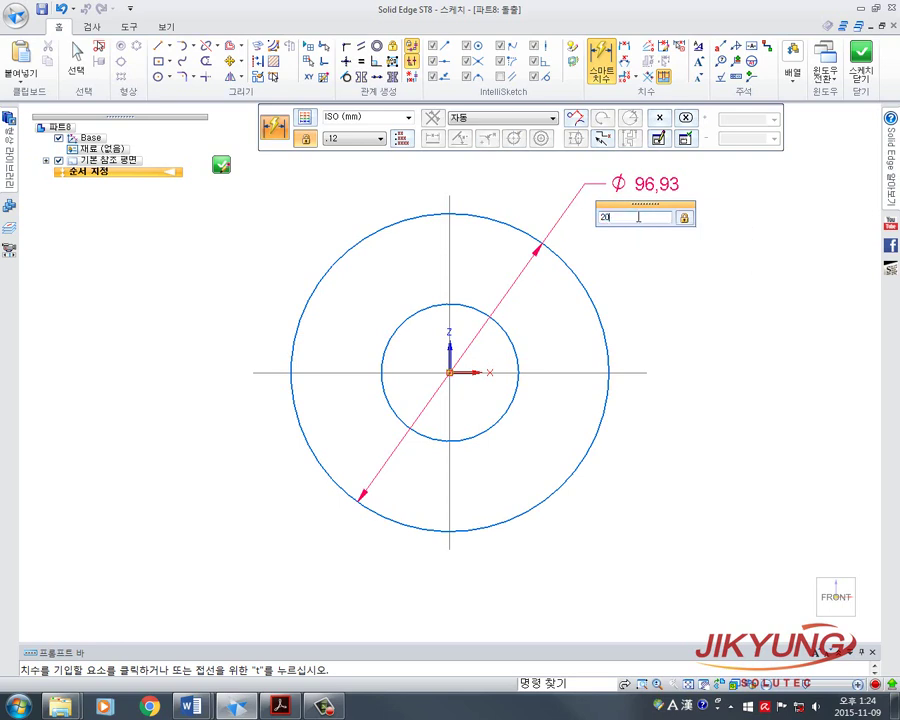
key(Return)
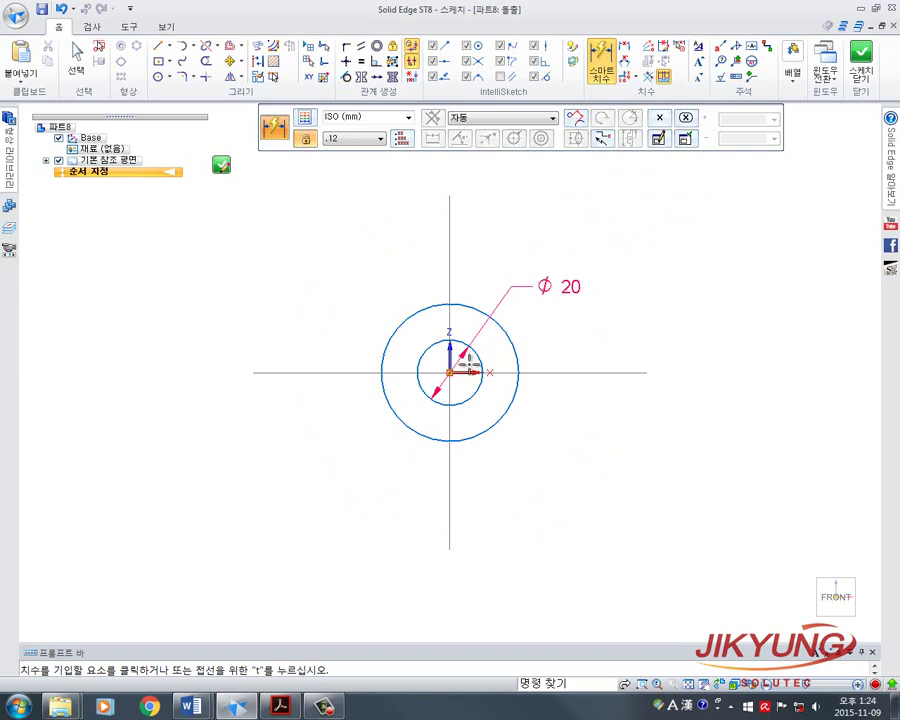
Step: Dimension the remaining undimensioned circle, set its diameter to 4.5 mm and leave the dimension command
scroll(471, 366, up, 5)
mouse_move(546, 379)
shift+middle_down()
mouse_move(570, 393)
mouse_move(577, 380)
shift+middle_up()
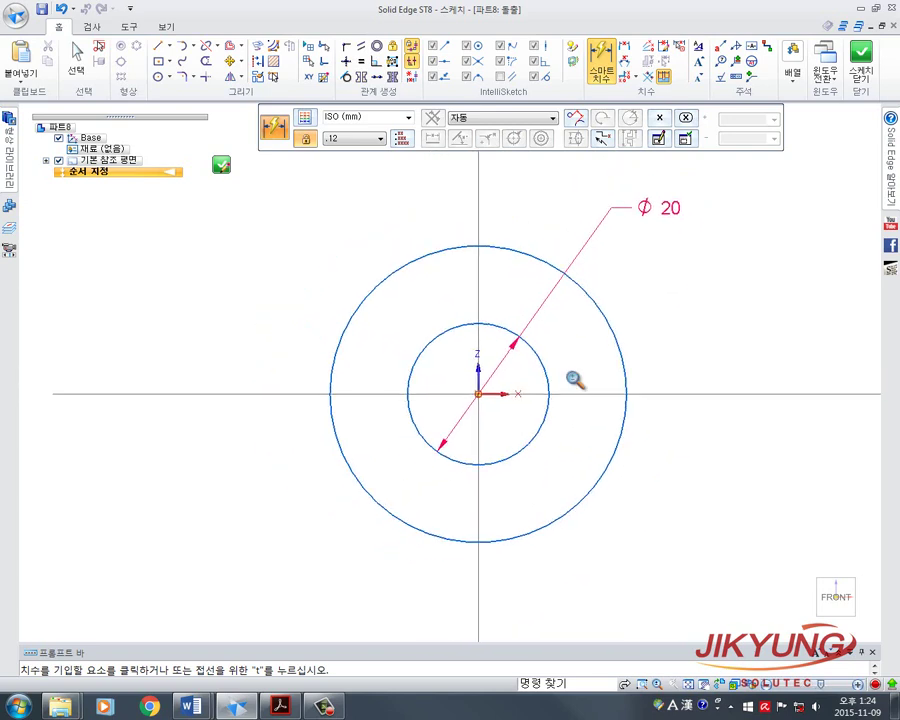
click(599, 309)
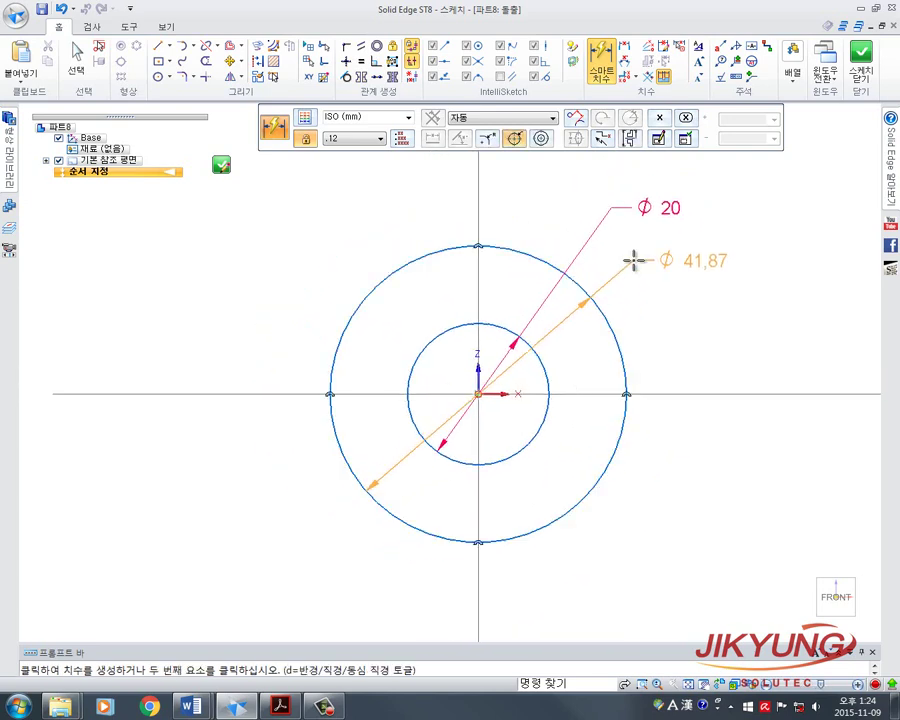
click(624, 266)
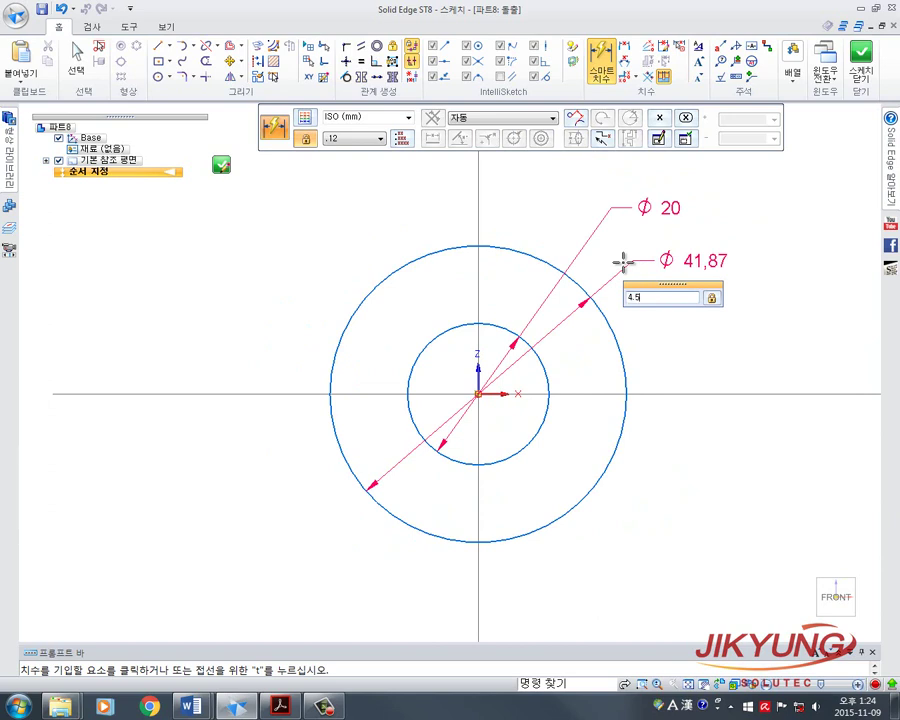
key(Return)
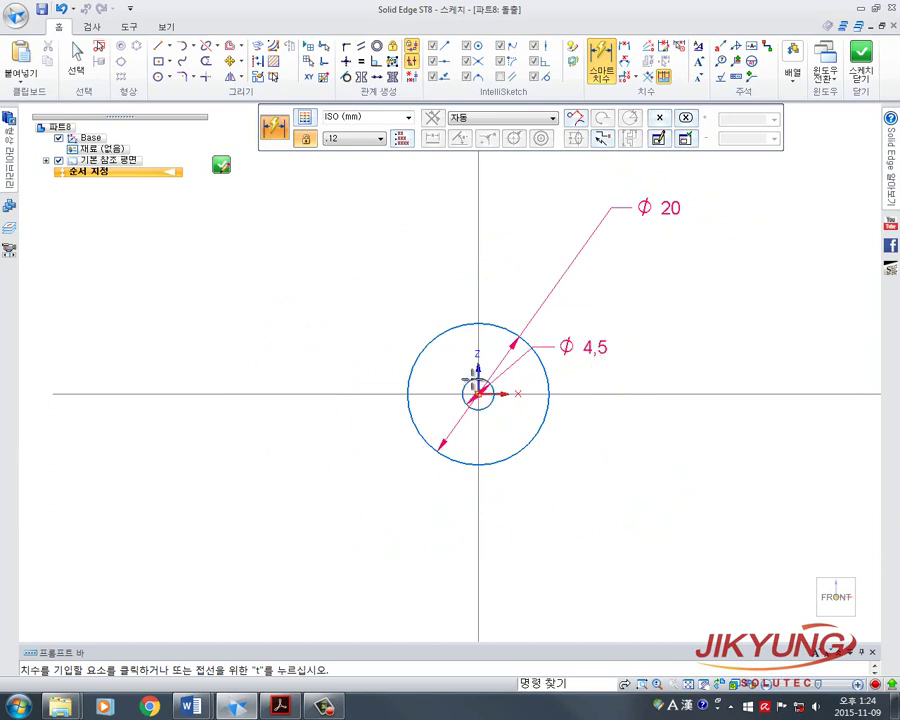
scroll(476, 384, up, 2)
scroll(476, 378, down, 3)
key(Escape)
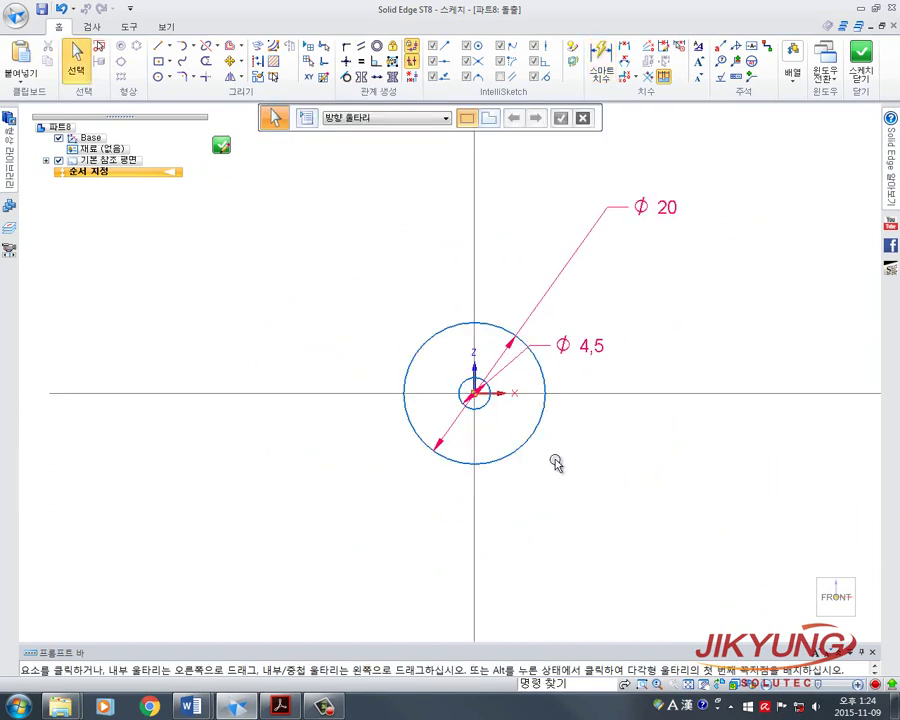
shift+middle_drag(532, 441, 538, 446)
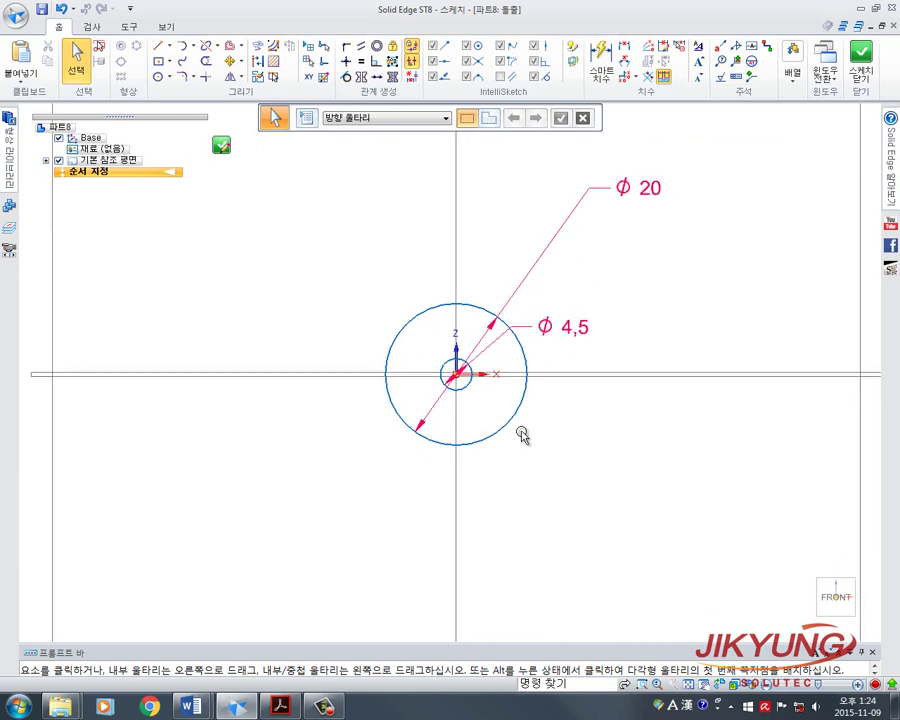
scroll(521, 432, down, 5)
scroll(460, 401, up, 9)
mouse_move(498, 408)
shift+middle_down()
mouse_move(528, 454)
mouse_move(512, 428)
mouse_move(482, 454)
shift+middle_up()
scroll(528, 454, down, 5)
scroll(481, 443, down, 2)
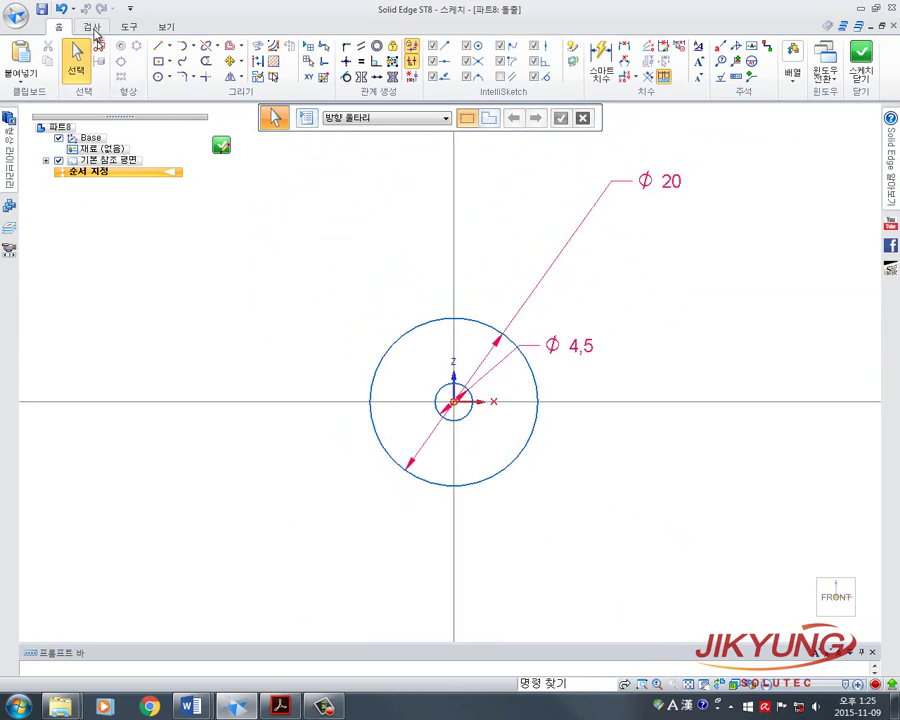
Step: Turn on Relationship Colors for the sketch and return to the sketching tools
click(92, 27)
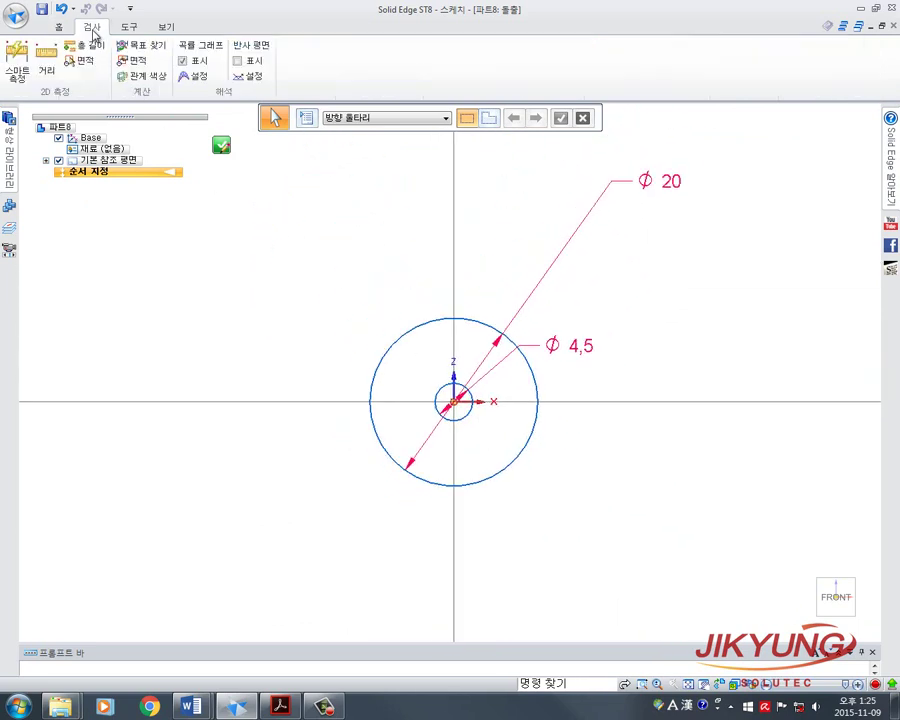
click(147, 78)
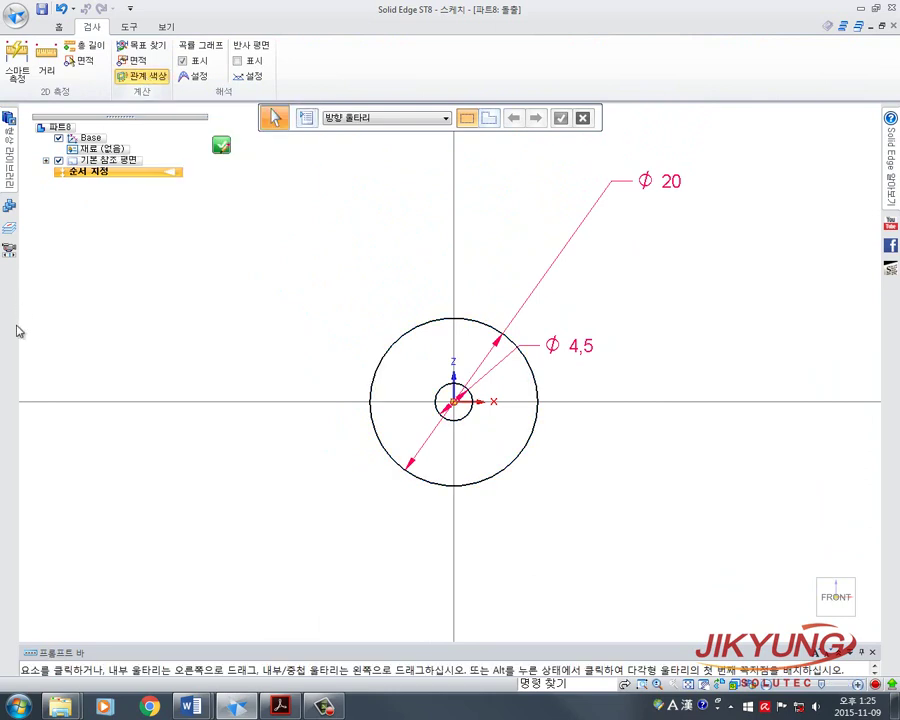
click(58, 30)
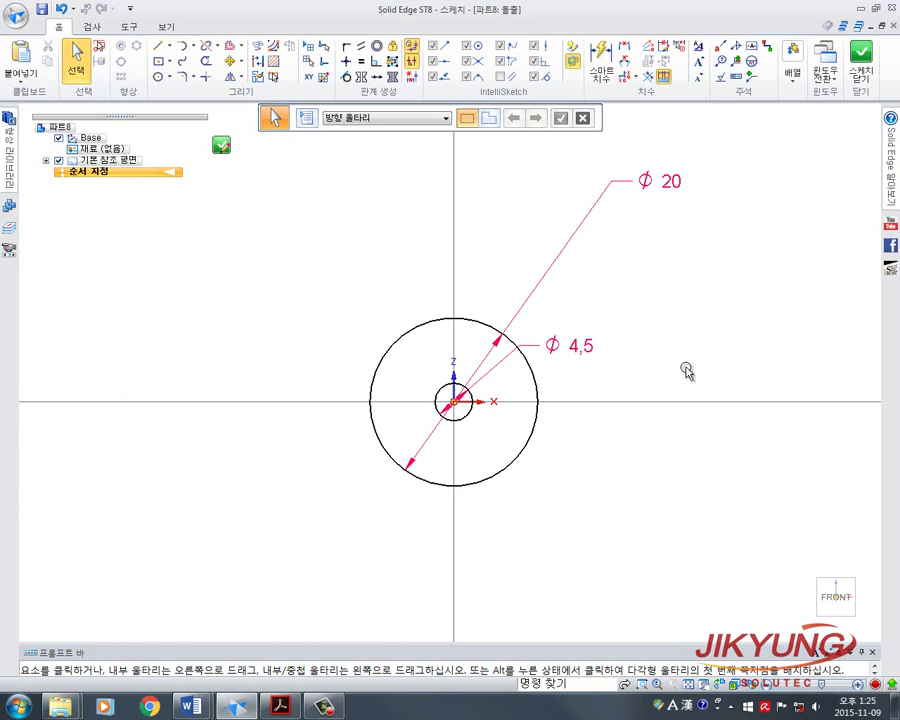
Step: Delete the outer circle's 20 mm diameter dimension and shrink the freed circle to about 15.4 mm in diameter
click(620, 184)
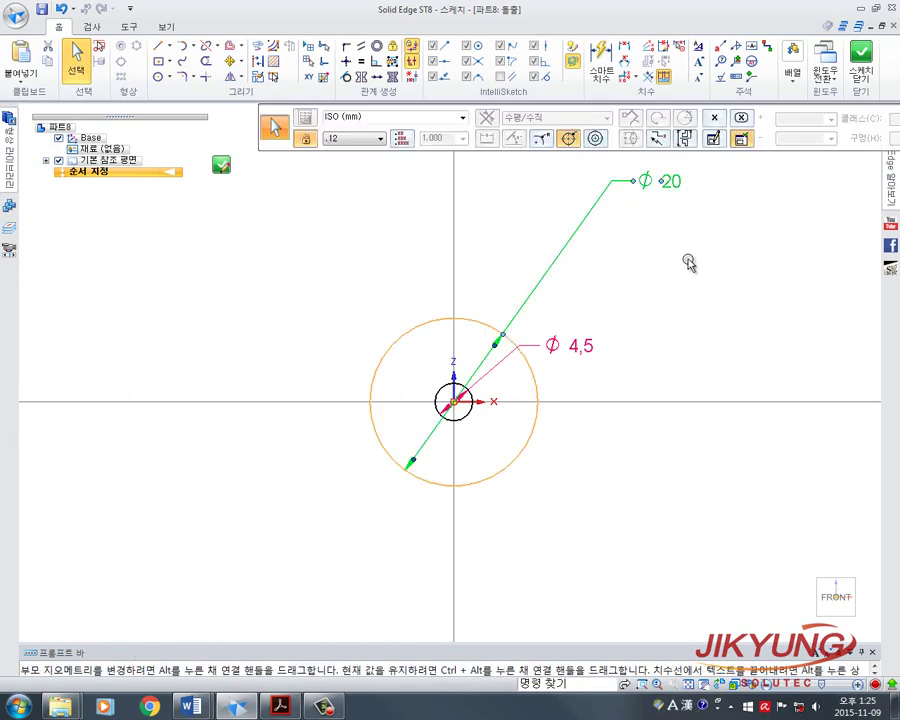
key(Delete)
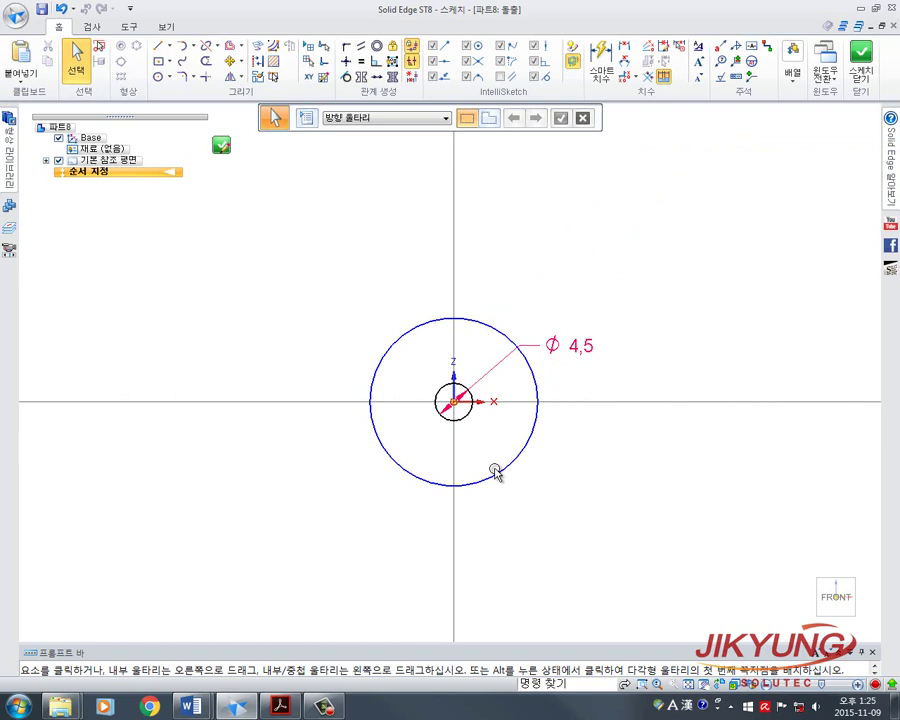
scroll(488, 470, up, 1)
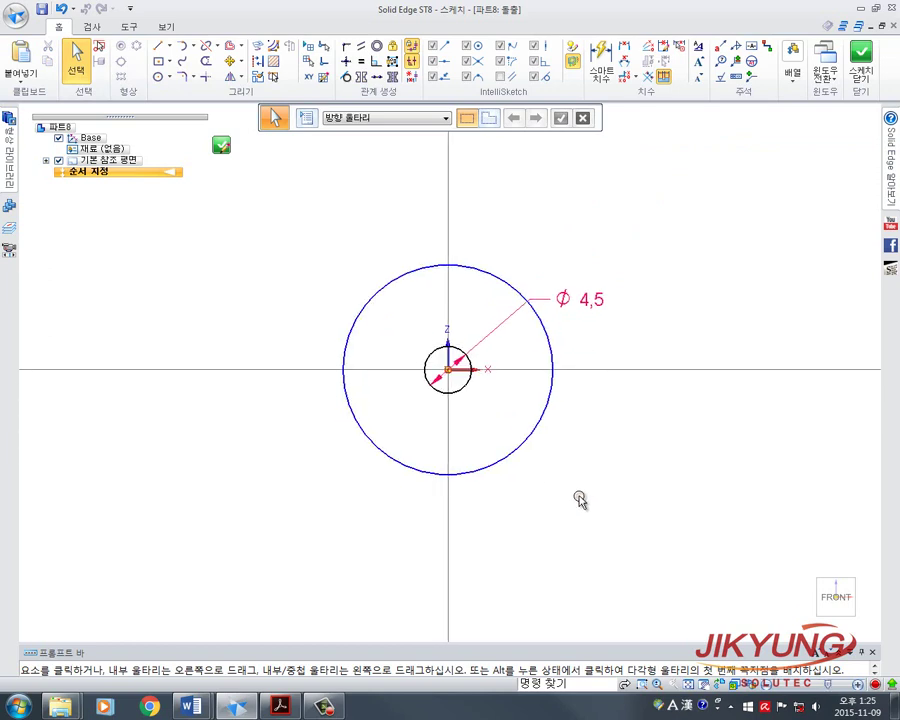
click(508, 291)
drag(552, 371, 531, 398)
Step: Dimension the outer circle again with a diameter of 20 mm and leave the dimension command
click(600, 68)
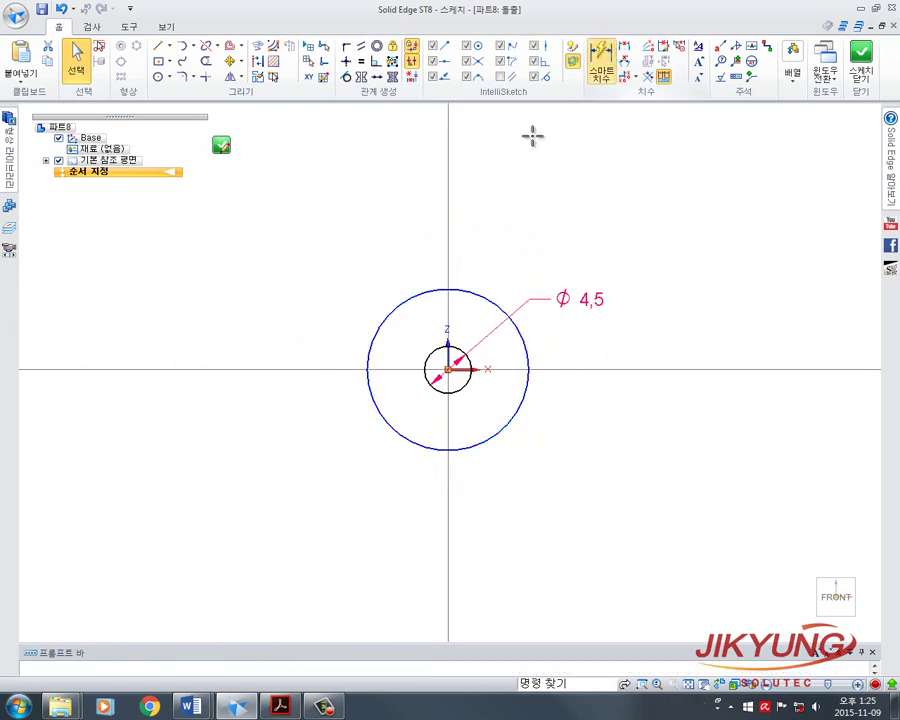
click(490, 300)
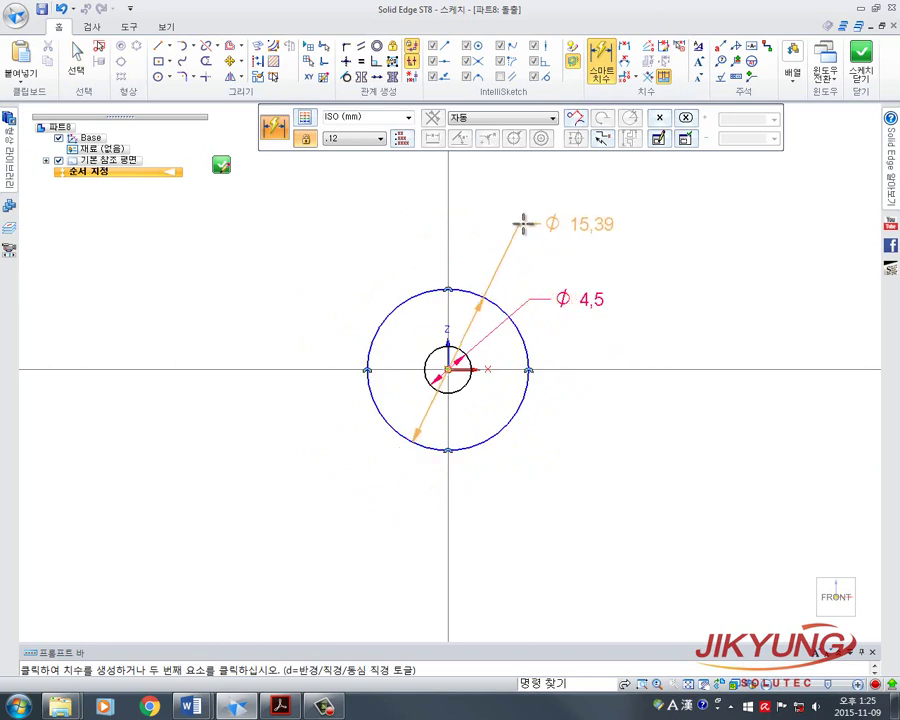
click(527, 218)
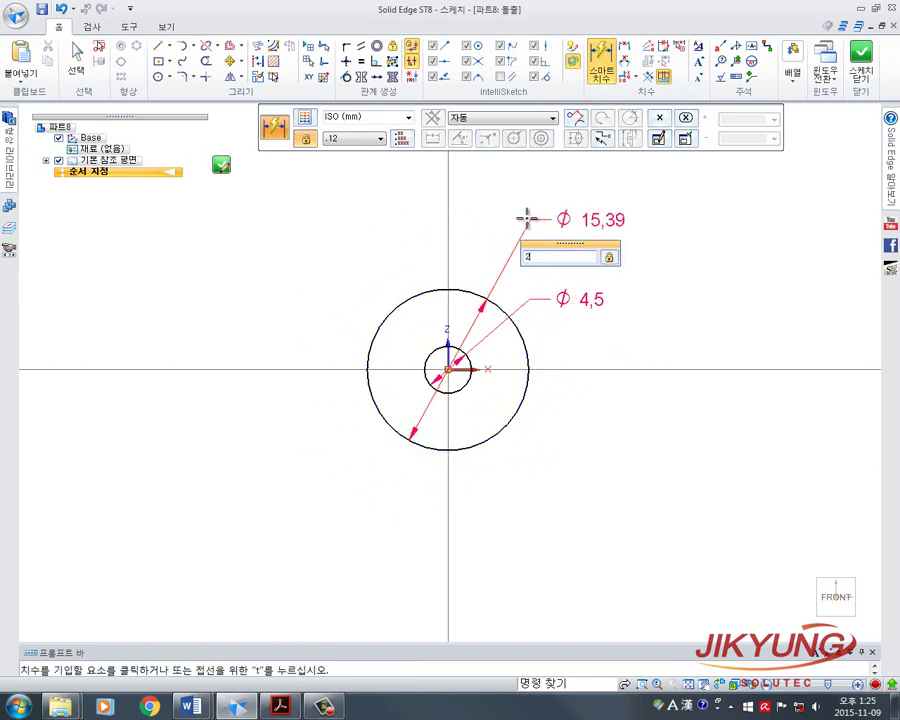
key(Return)
key(Escape)
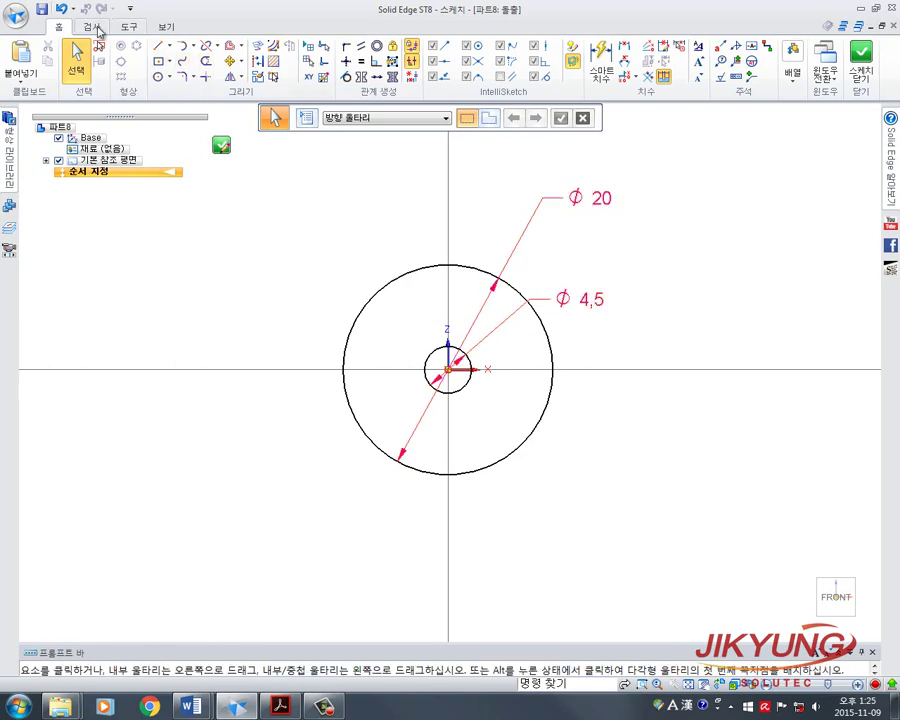
click(78, 25)
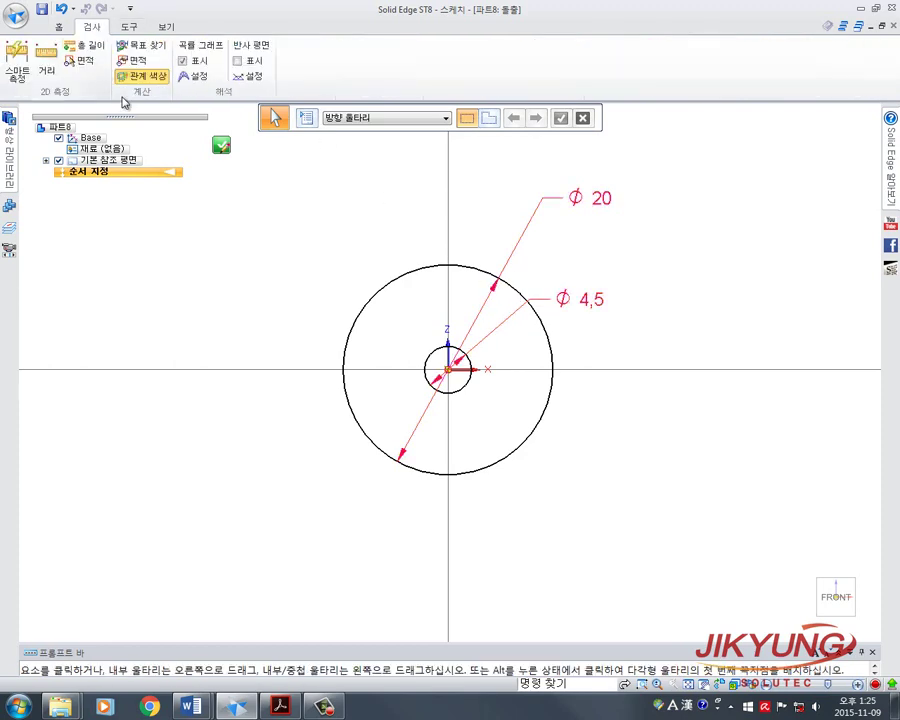
click(67, 28)
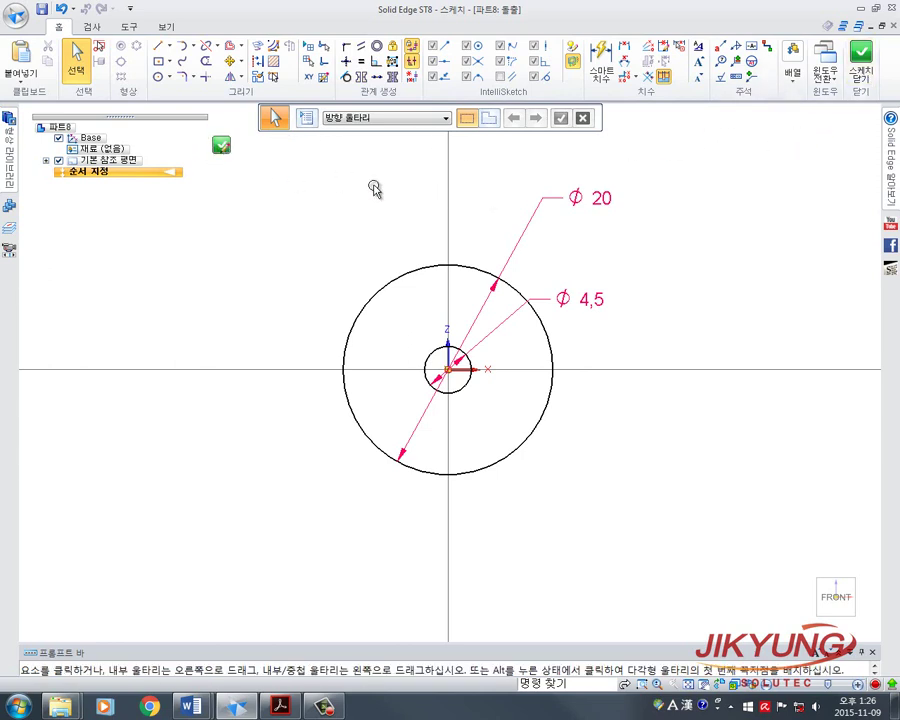
Step: Close the two-circle sketch, extrude the profile symmetrically by 3 mm in total, then finish the feature and leave the Extrude command
click(860, 58)
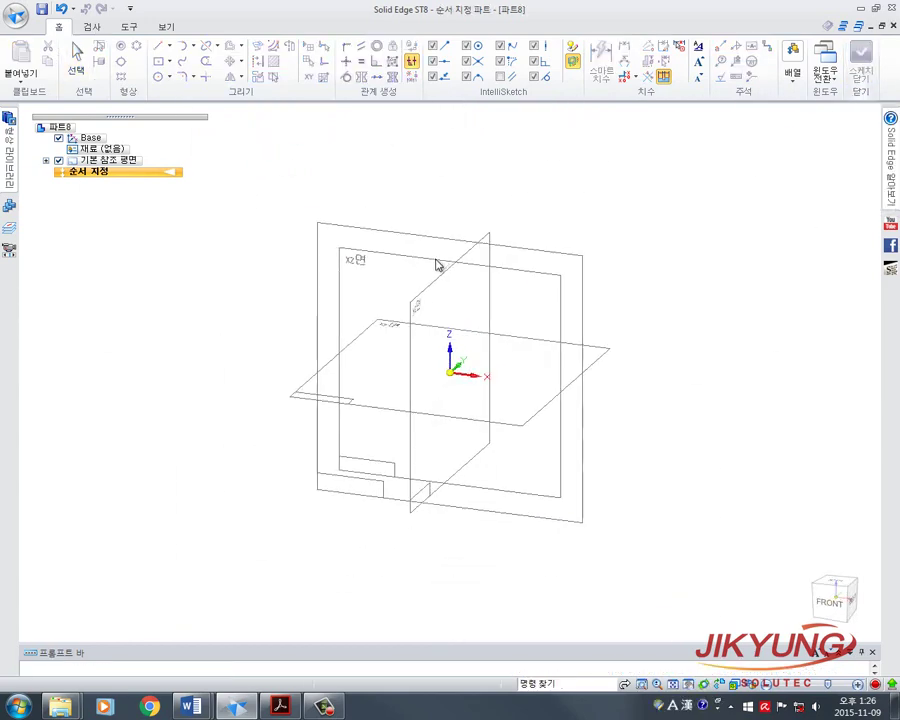
scroll(457, 337, up, 5)
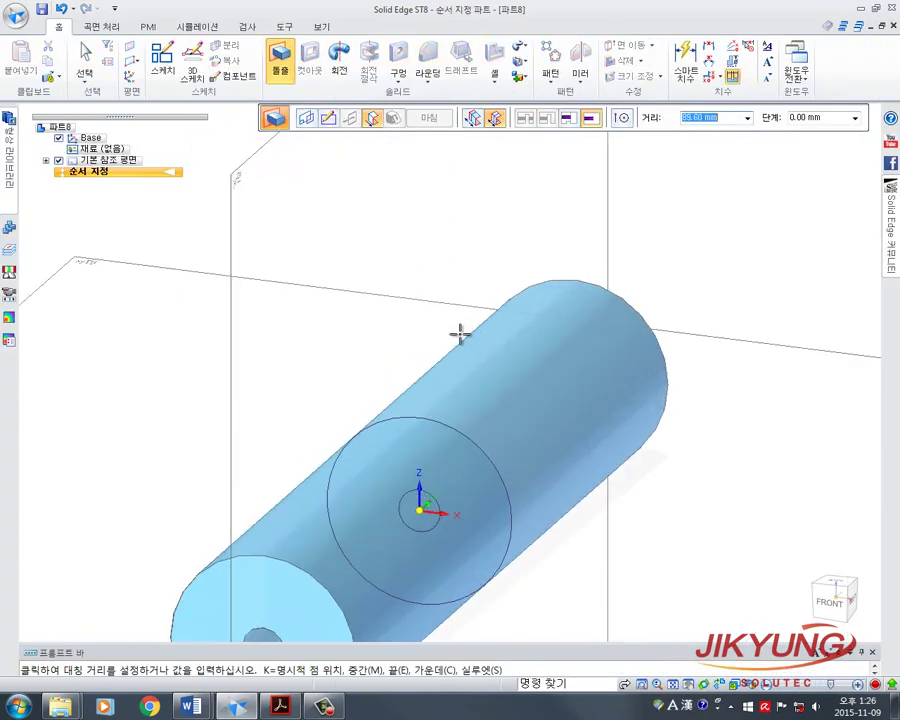
scroll(464, 200, down, 2)
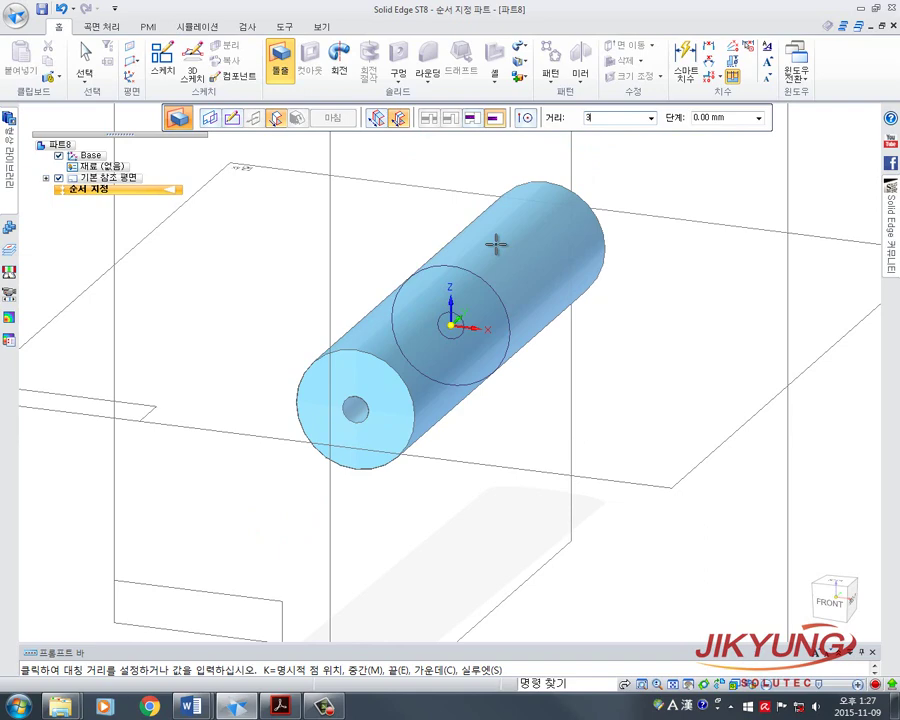
text(3)
key(Return)
scroll(474, 340, up, 3)
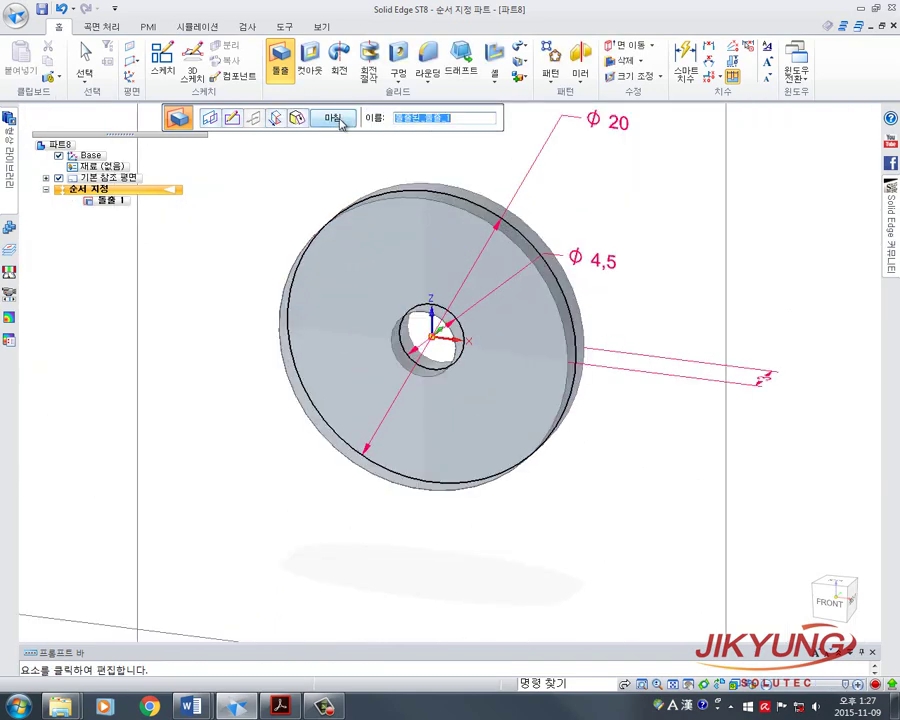
click(342, 120)
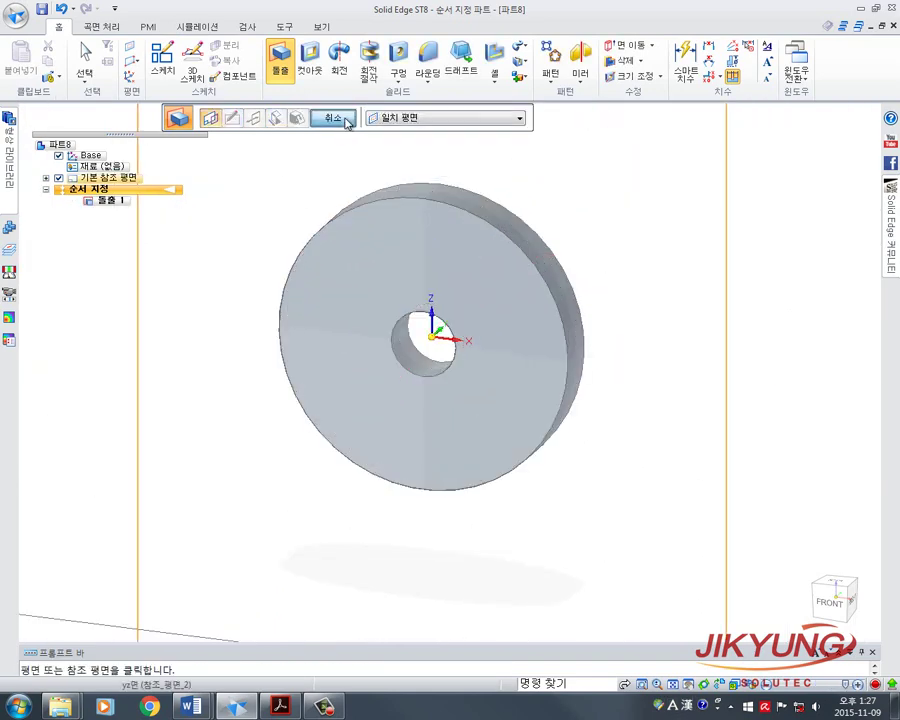
click(334, 119)
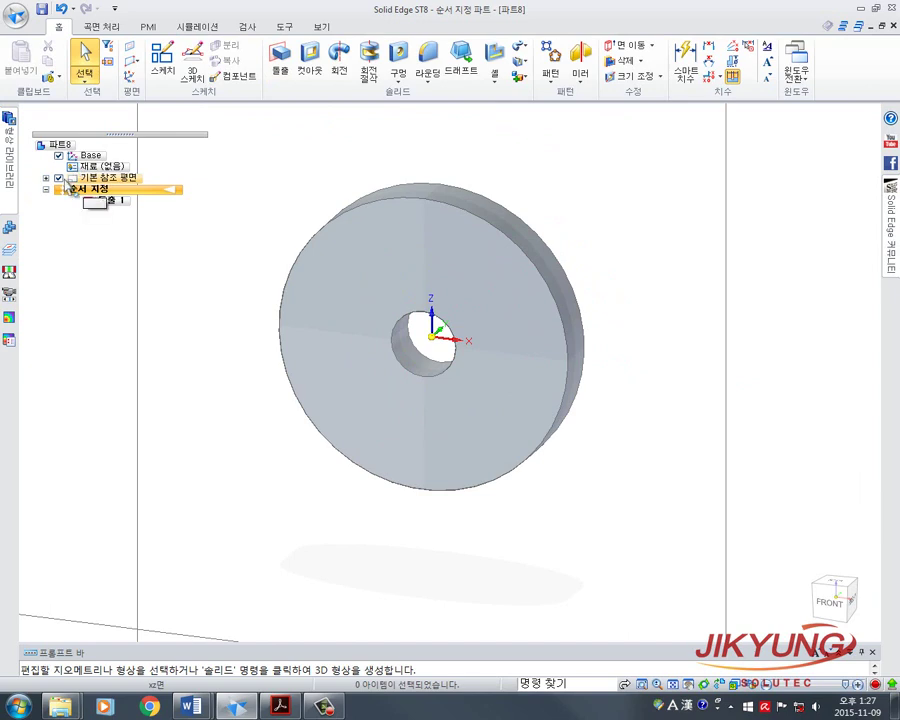
Step: Hide the base reference planes and clear the selection
click(46, 178)
click(59, 178)
middle_drag(487, 375, 430, 374)
scroll(432, 380, down, 4)
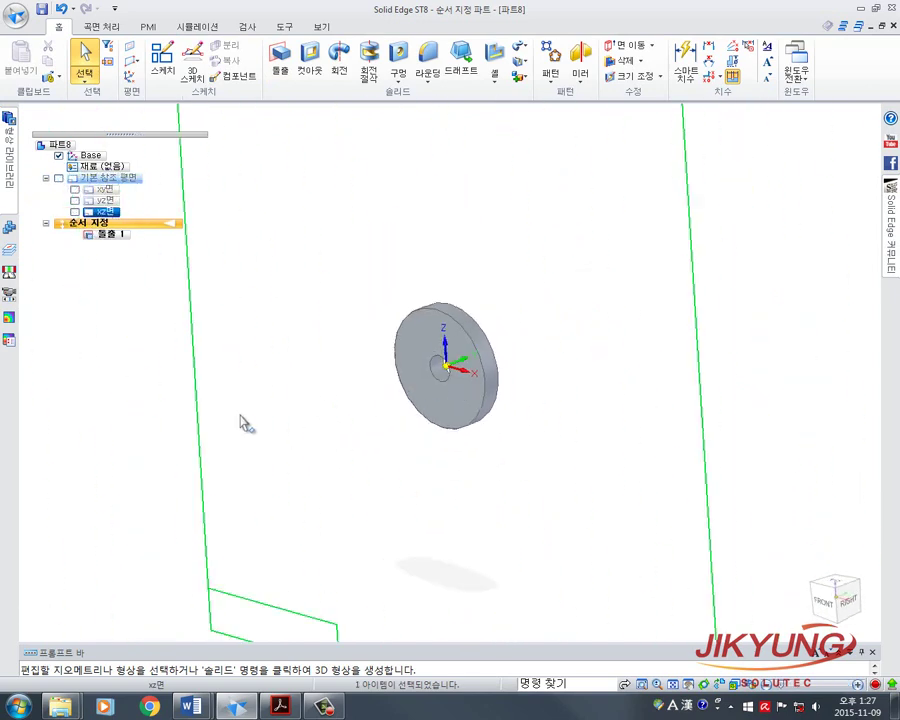
click(128, 406)
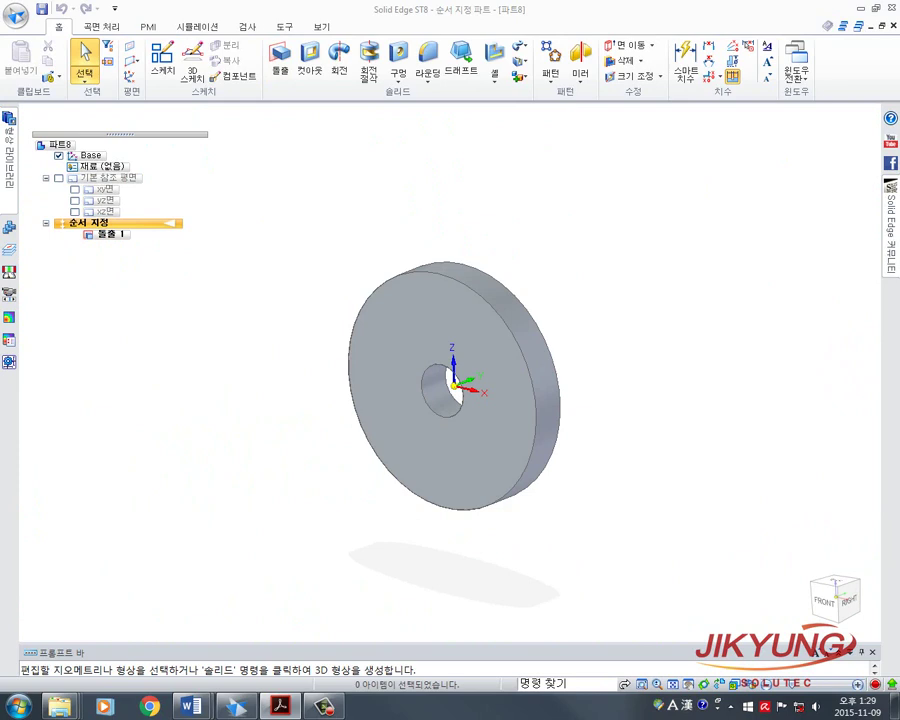
Step: Edit the disc's extrusion to a non-symmetric extent of 50 mm behind the sketch plane and 30 mm in front of it
click(415, 327)
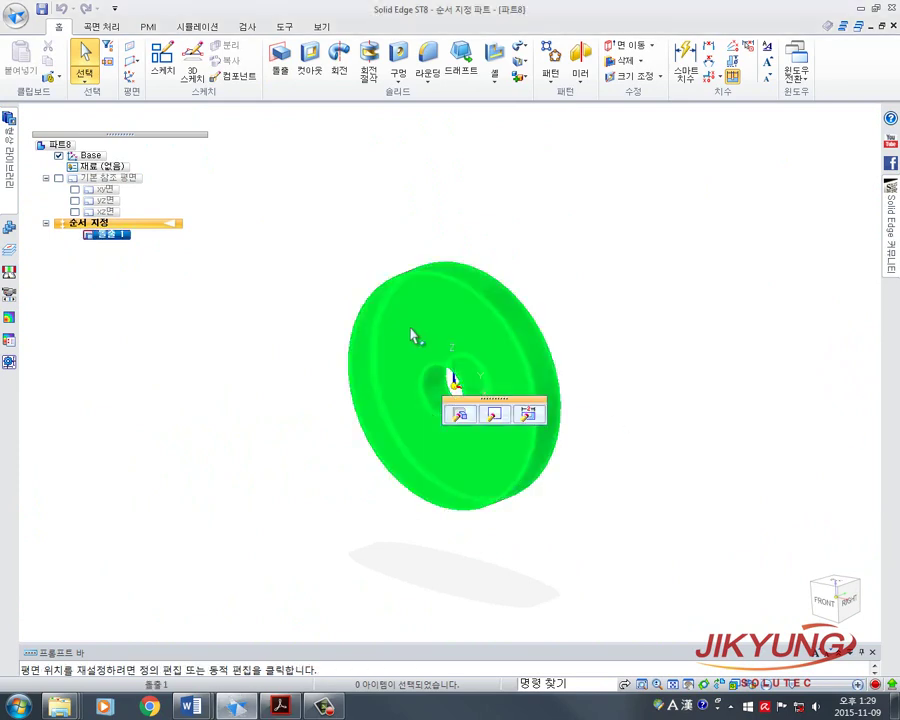
click(468, 416)
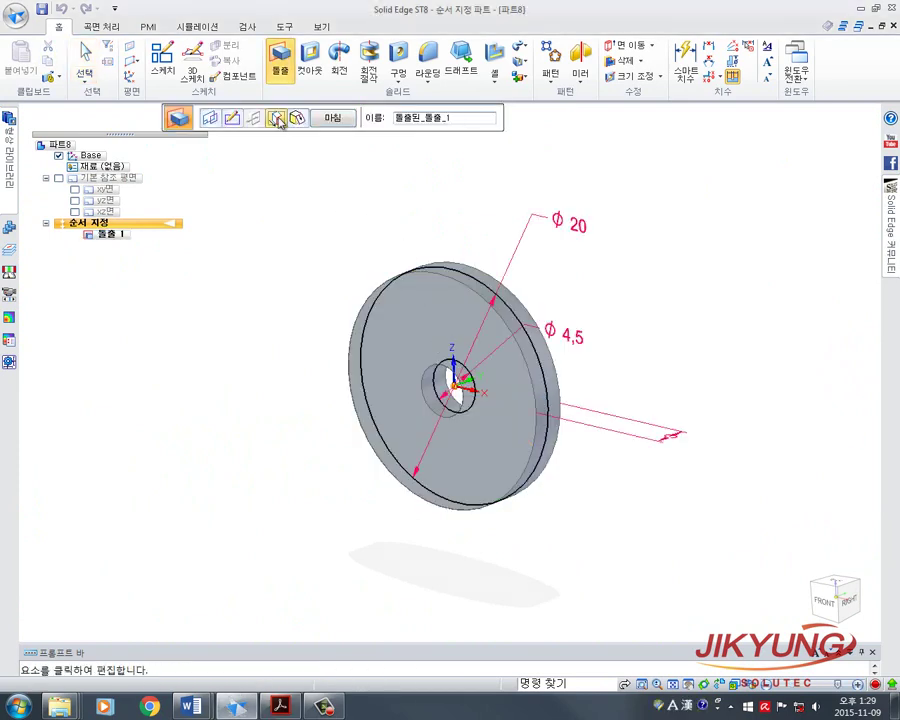
click(275, 118)
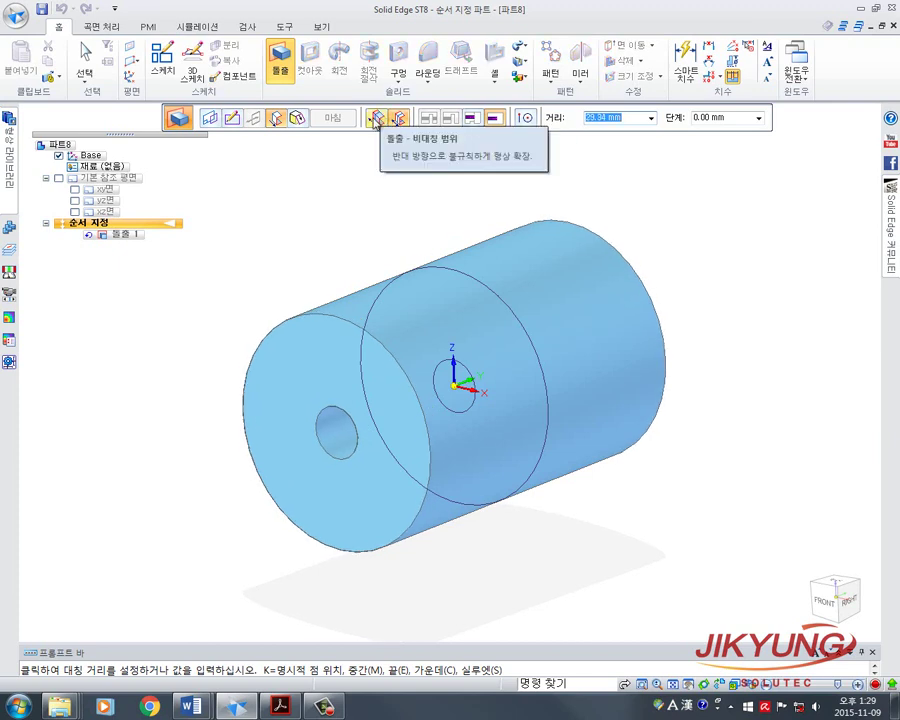
click(399, 119)
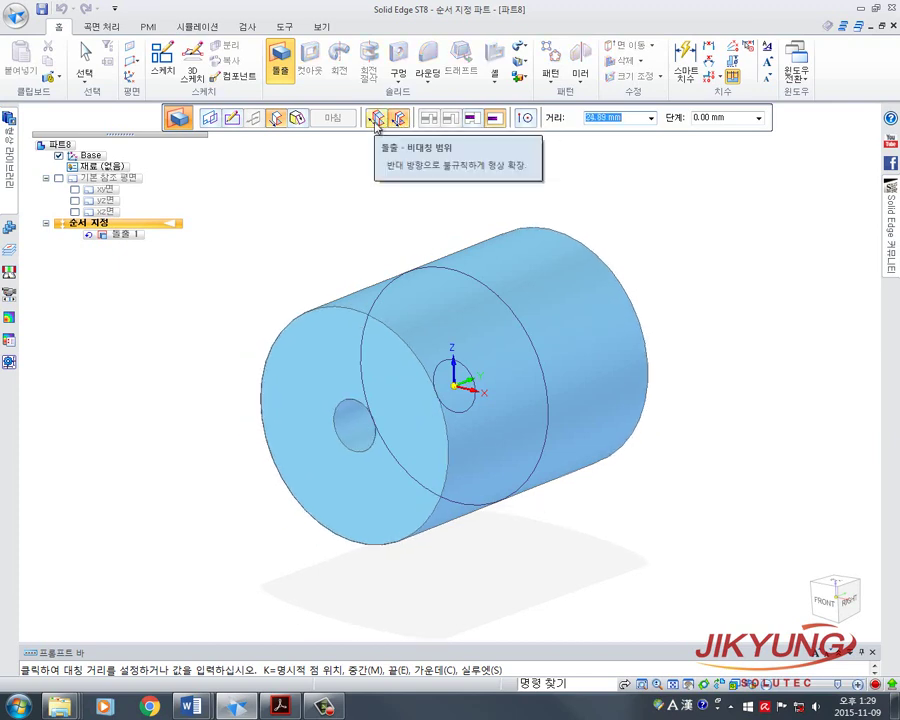
click(376, 119)
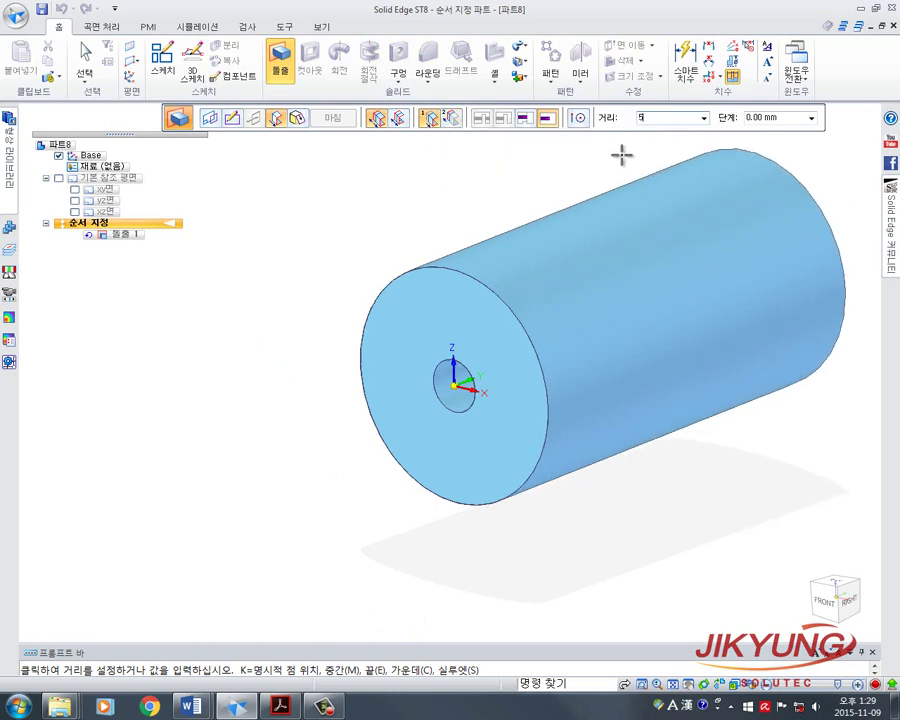
key(Return)
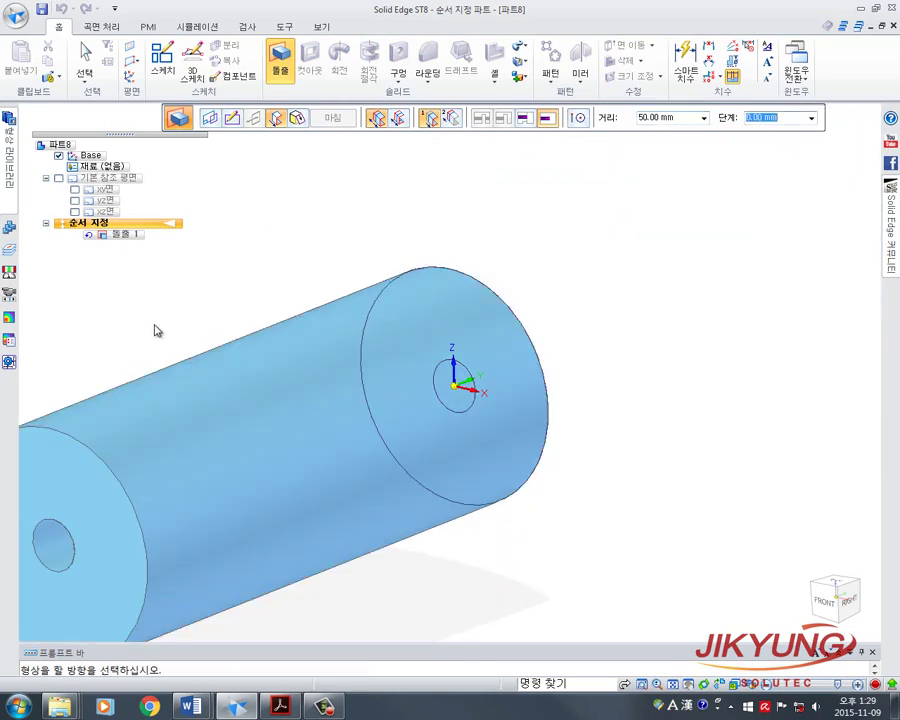
click(498, 259)
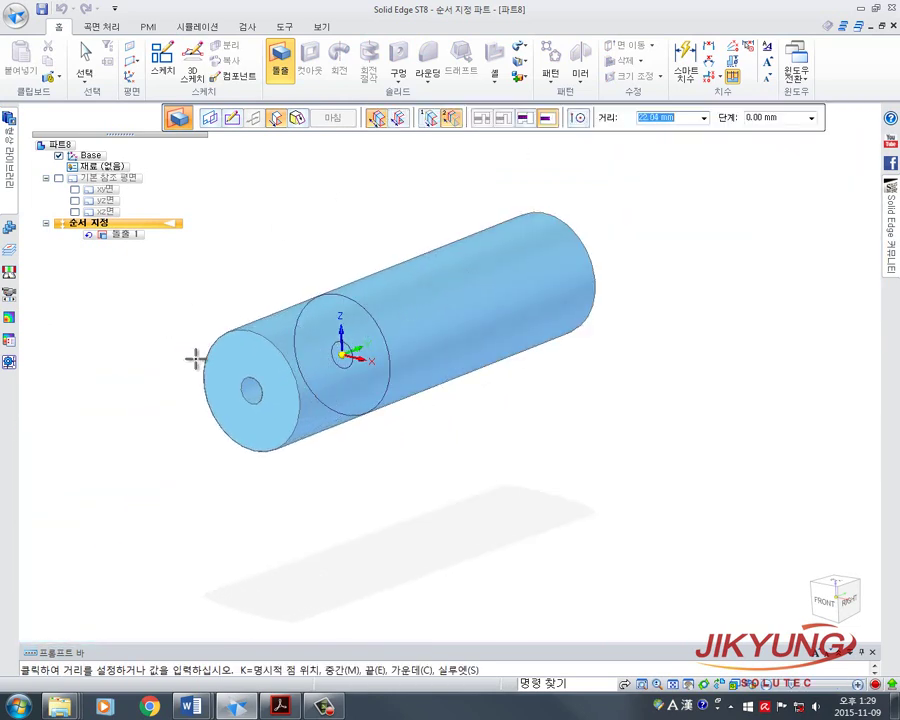
text(30)
key(Return)
click(195, 359)
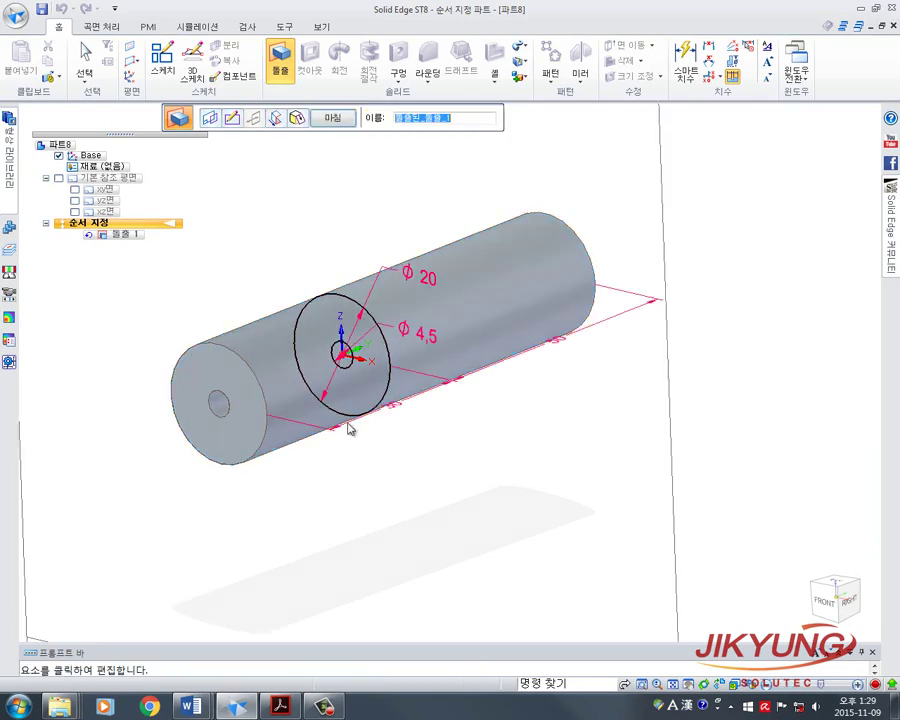
middle_drag(455, 435, 452, 494)
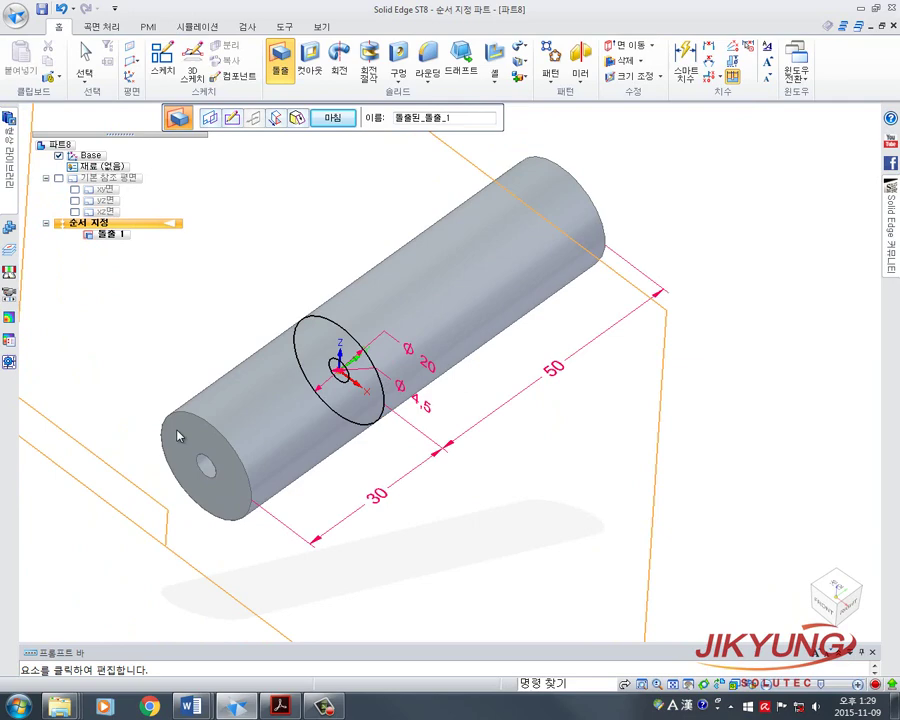
Step: Redefine the extrusion with a symmetric extent of 100 mm in total
click(332, 117)
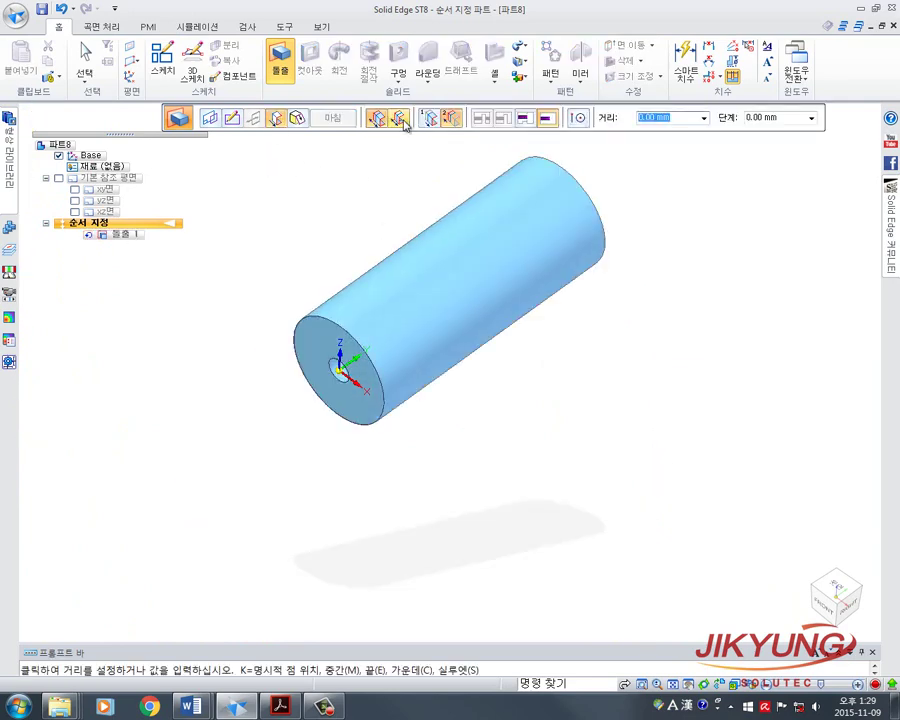
click(399, 118)
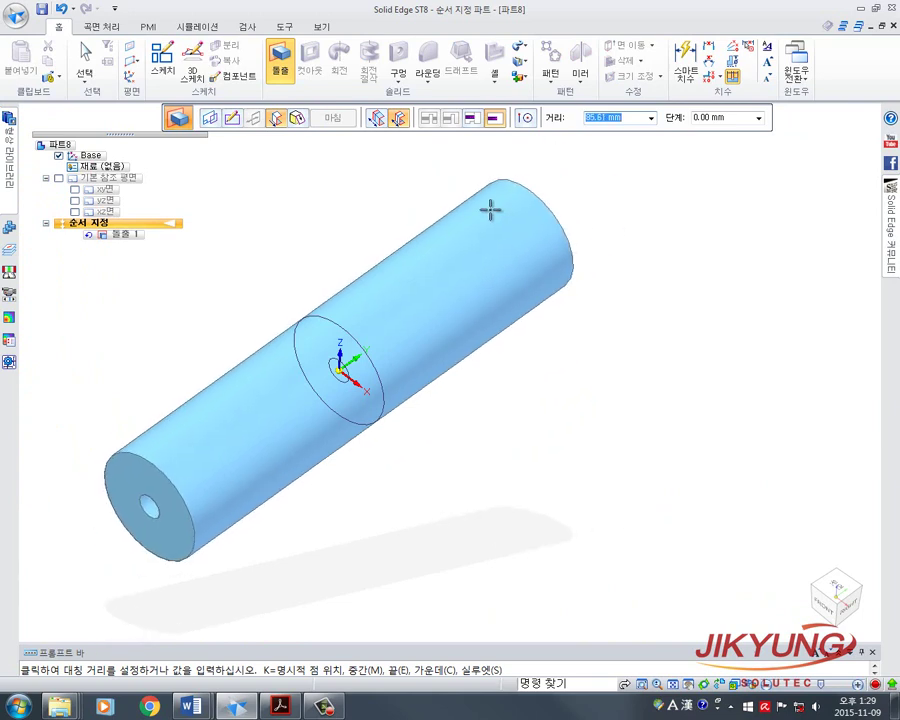
text(100)
key(Return)
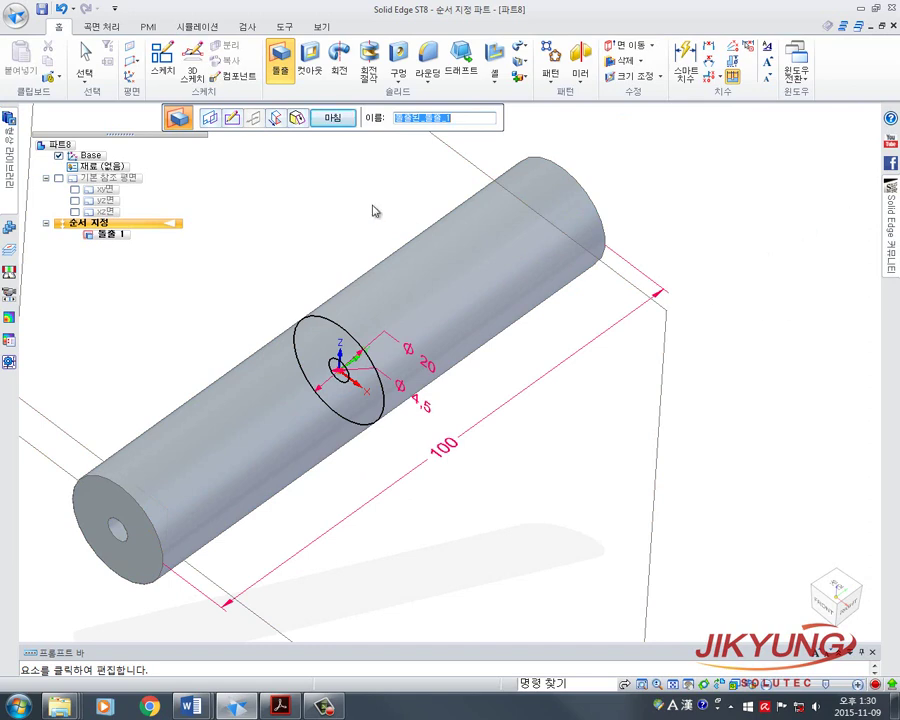
Step: Turn off the symmetric extent and extrude the profile 100 mm to the rear side of the sketch plane only
click(275, 118)
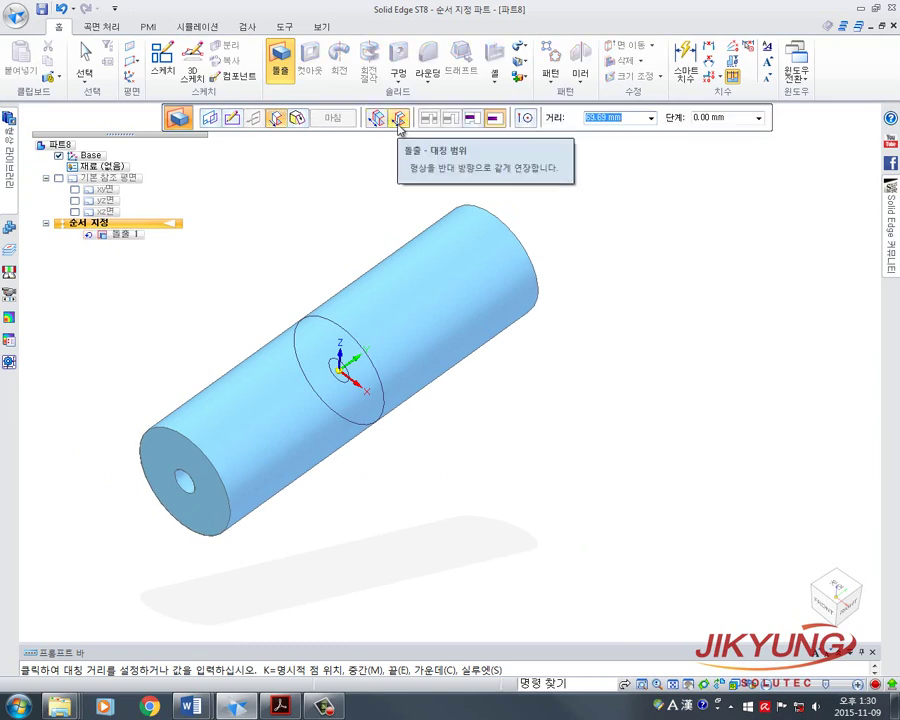
click(398, 120)
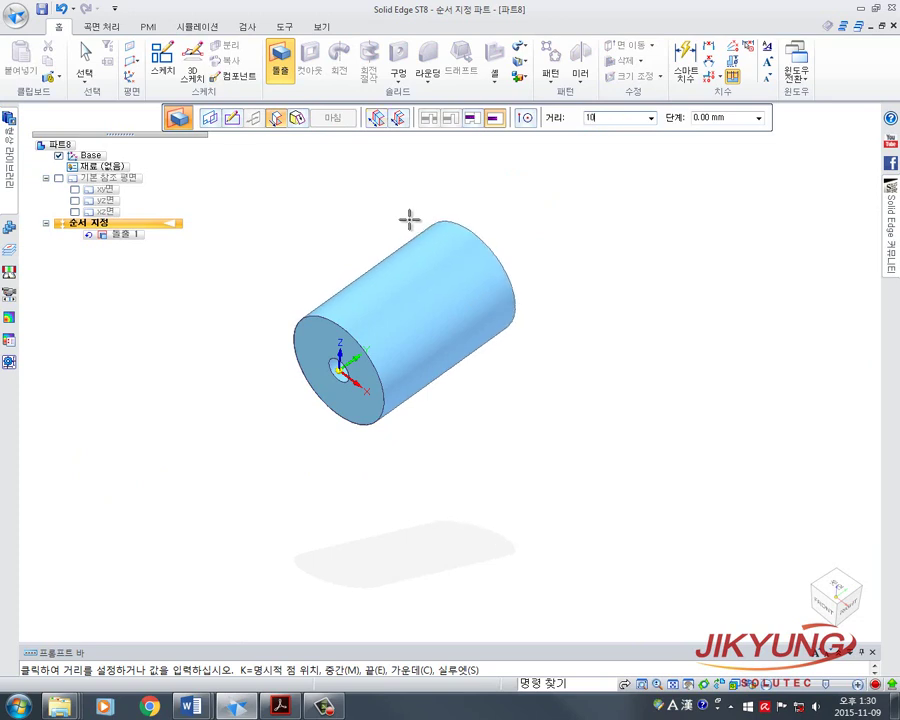
key(Return)
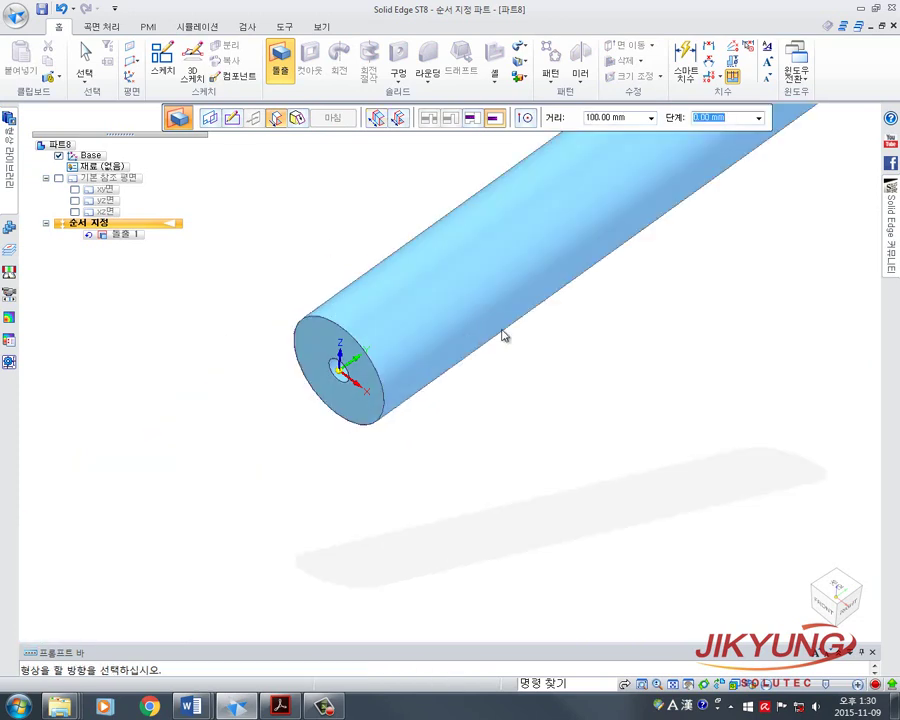
click(383, 483)
scroll(381, 483, down, 3)
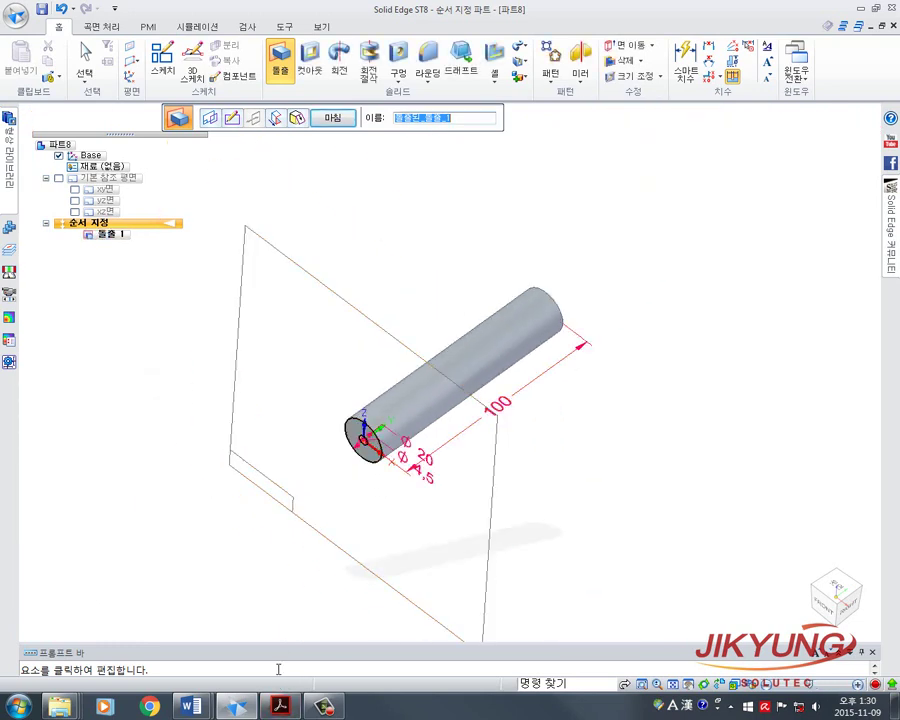
scroll(360, 495, up, 3)
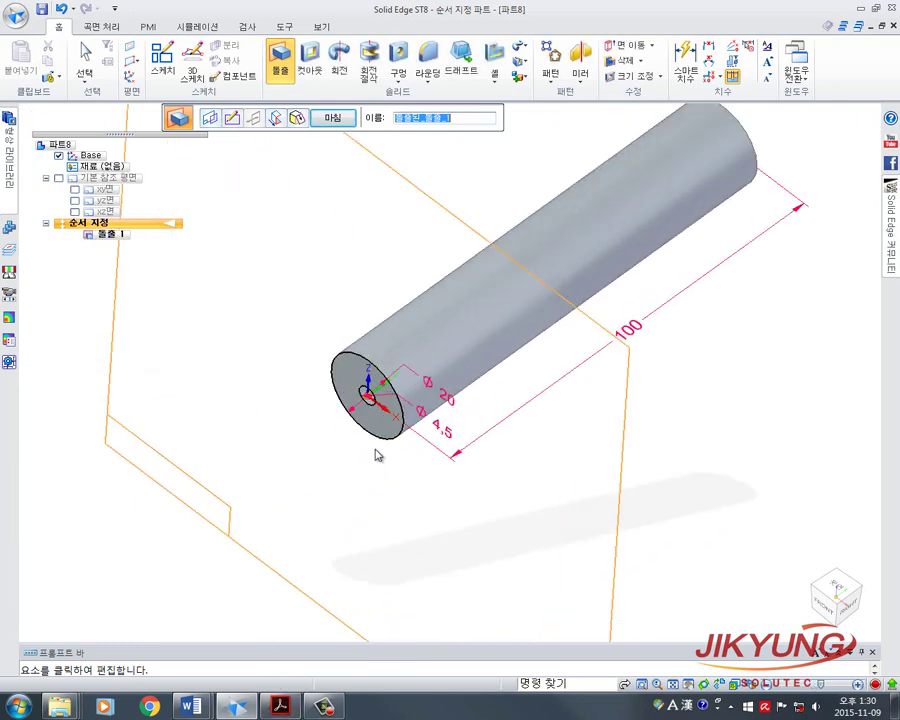
Step: Redefine the extrusion as a thin disc extending symmetrically to both sides of the sketch plane, and finish the edit
click(283, 118)
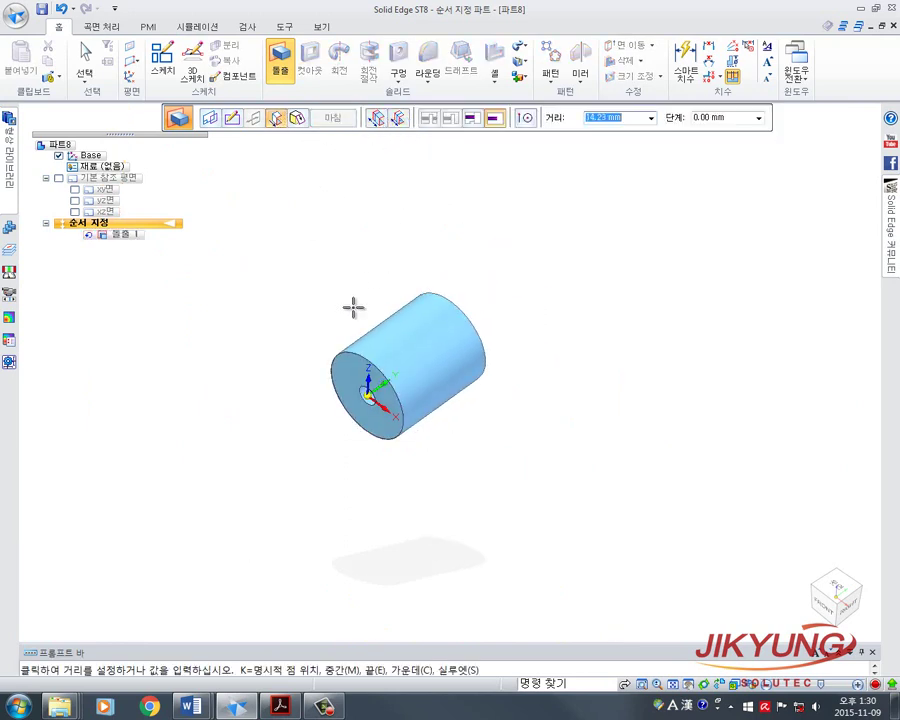
click(398, 118)
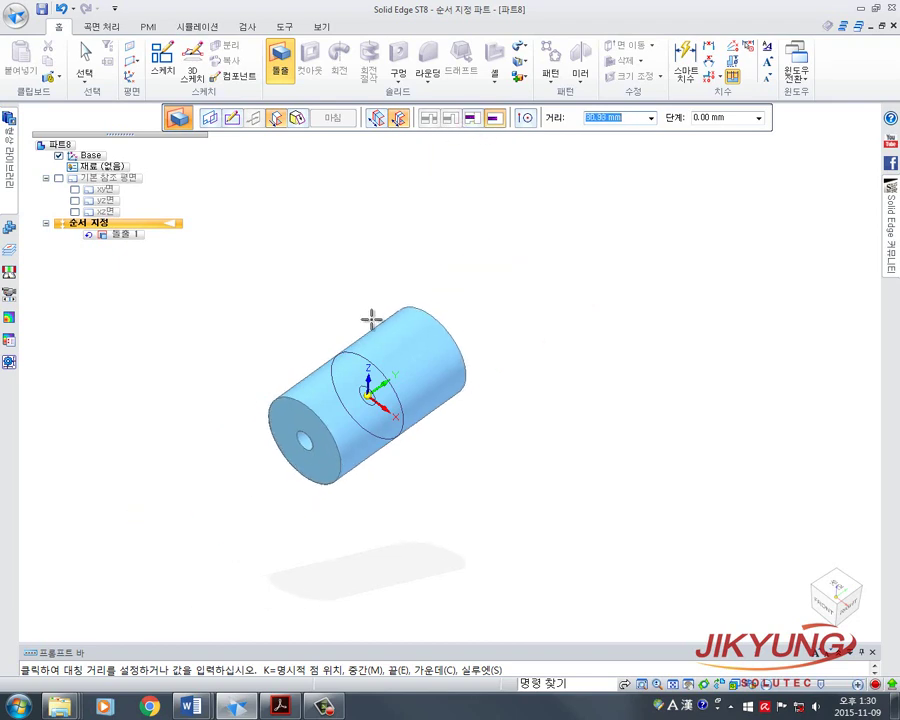
click(369, 318)
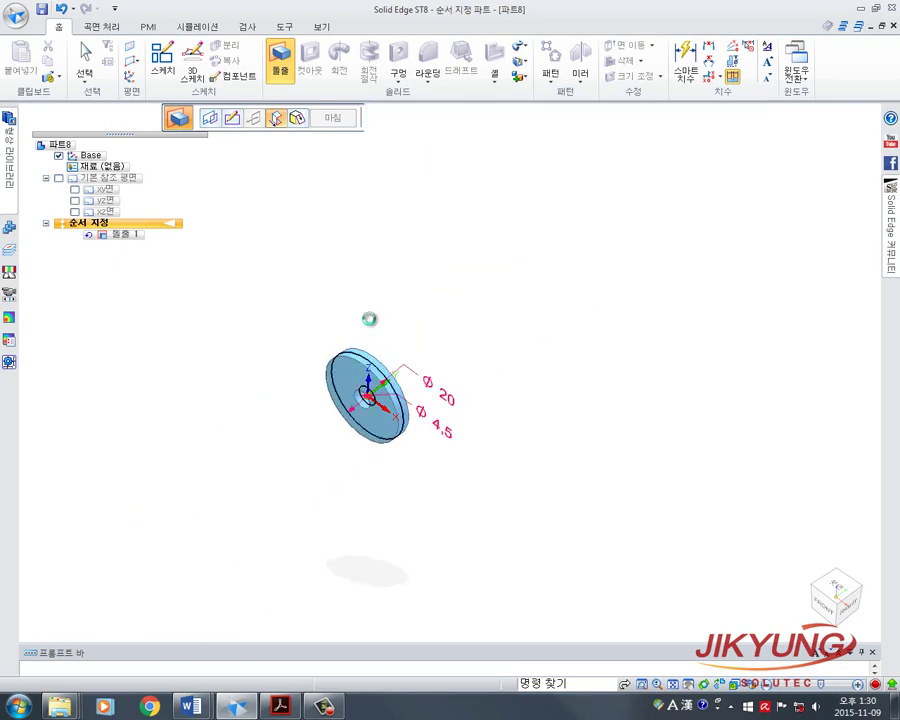
click(333, 118)
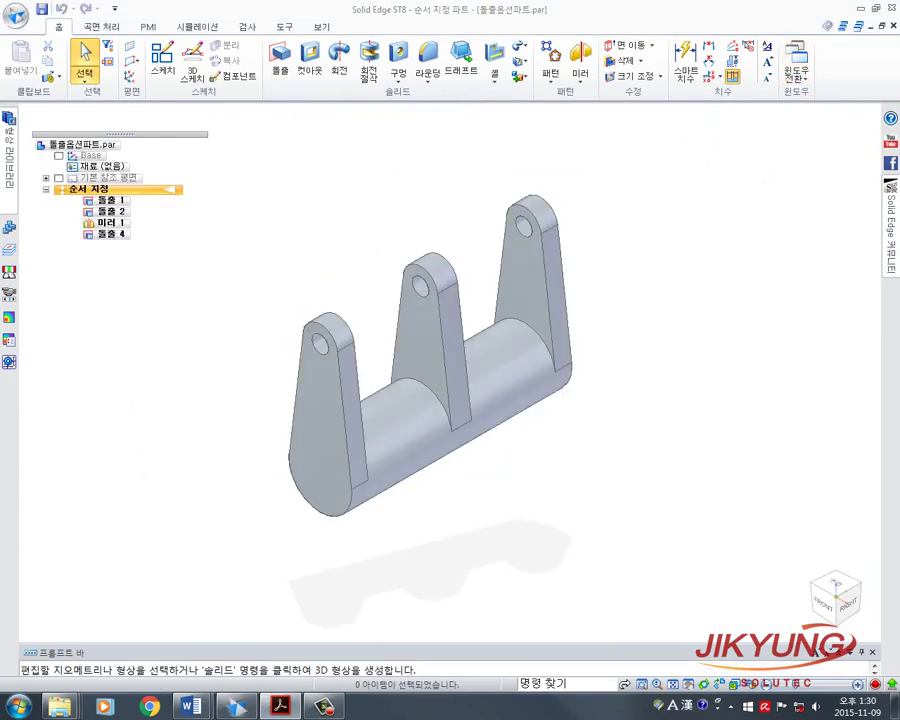
Step: In 돌출옵션파트.par, start an extrusion on the end arm's inner side face and sketch a small circle near the middle of the face
middle_drag(345, 415, 214, 390)
click(283, 57)
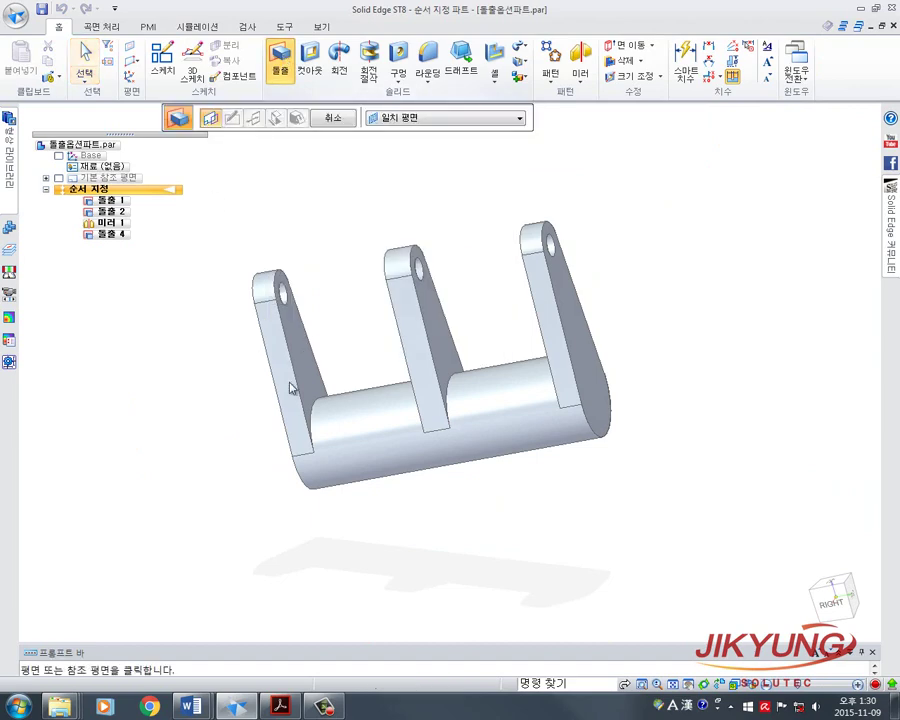
click(311, 366)
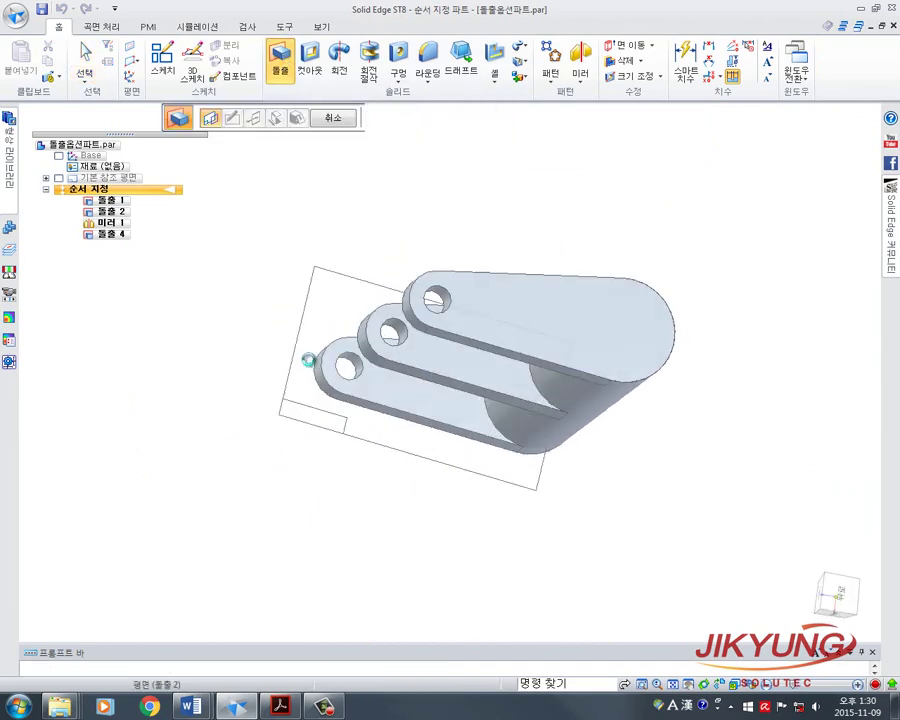
click(157, 78)
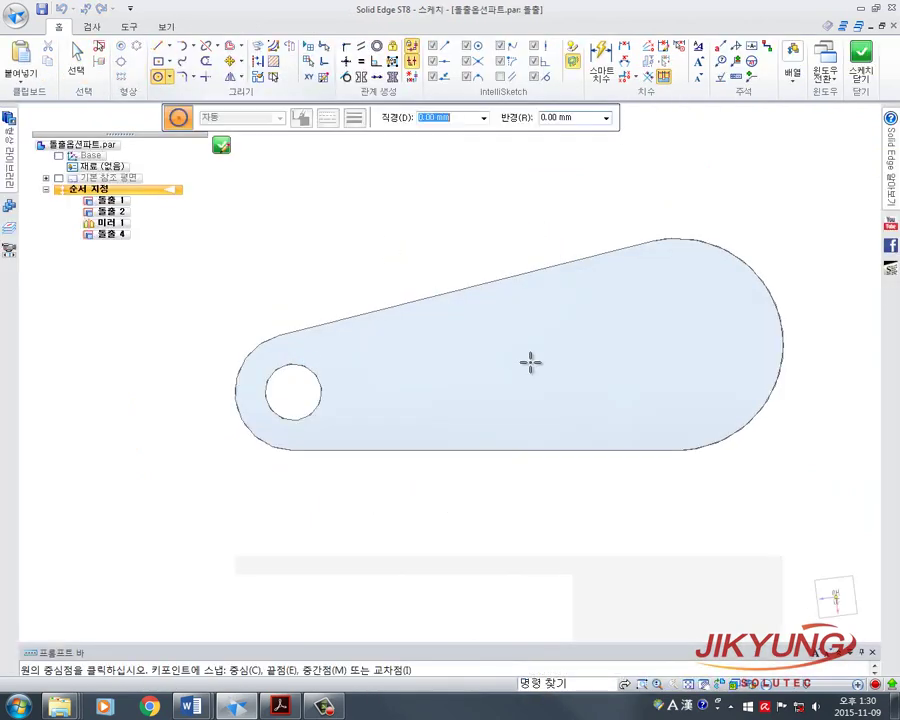
click(533, 349)
click(548, 376)
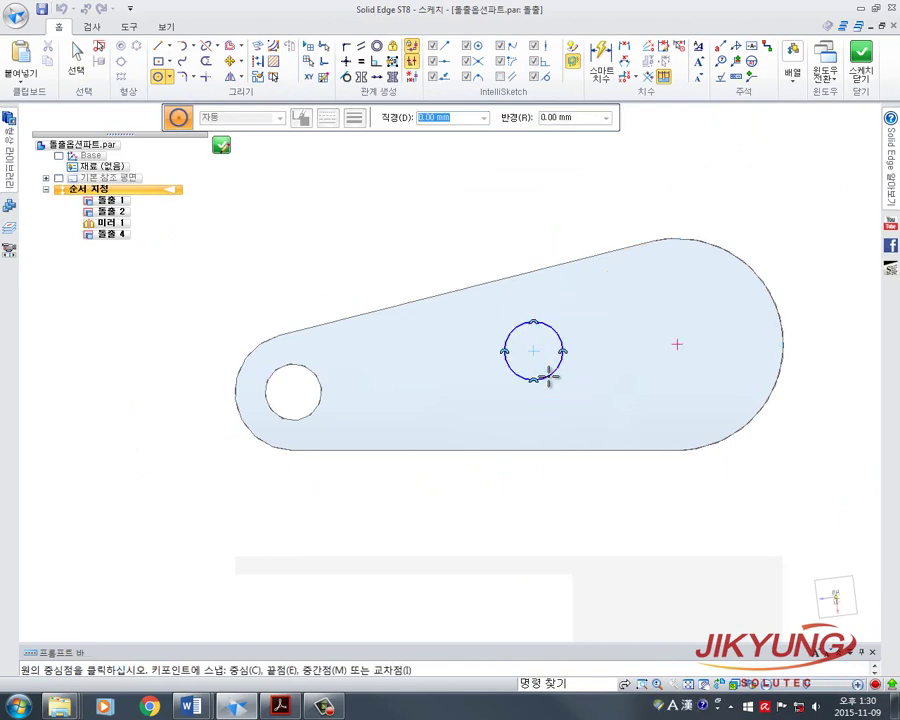
Step: Finish the circle sketch and preview its symmetric extrusion to both sides of the end arm's face
click(221, 146)
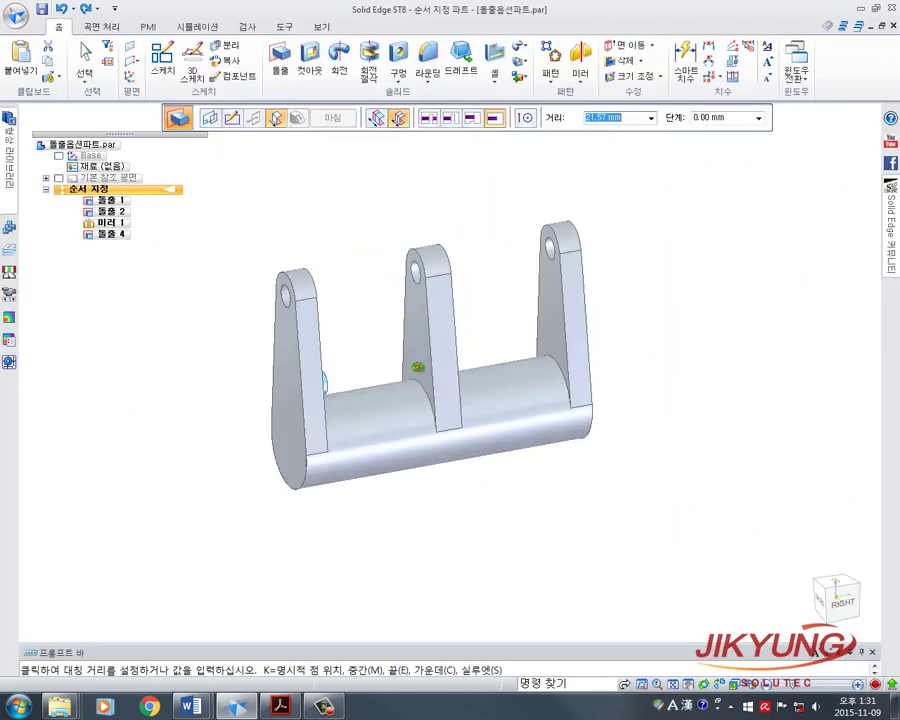
scroll(388, 366, up, 2)
shift+middle_drag(388, 366, 391, 351)
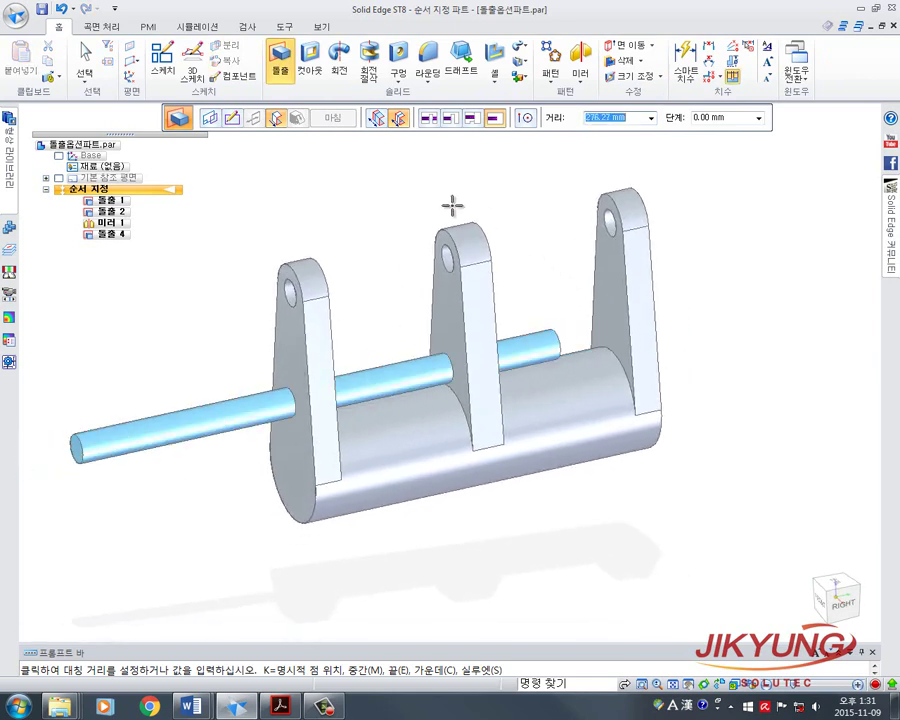
Step: Turn off the symmetric extent and try the Through All and Through Next extents toward the other arms
click(399, 119)
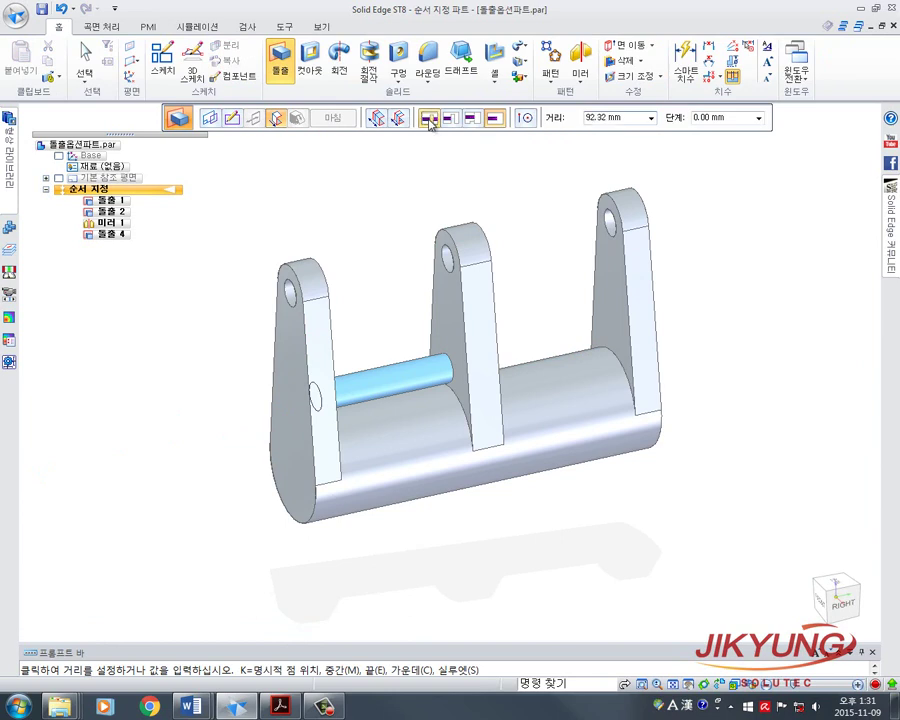
click(428, 119)
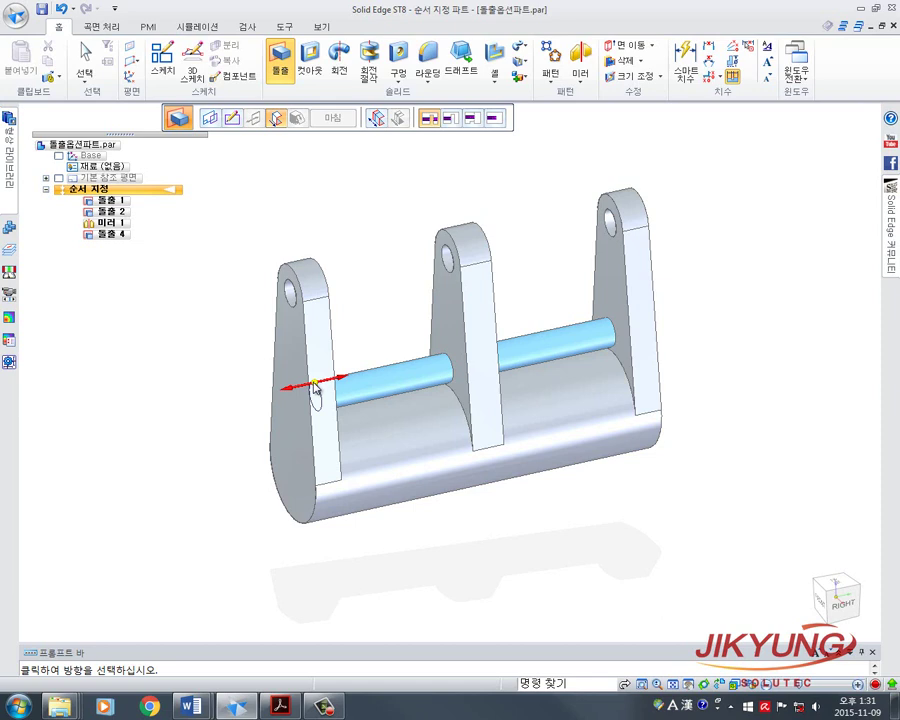
click(451, 120)
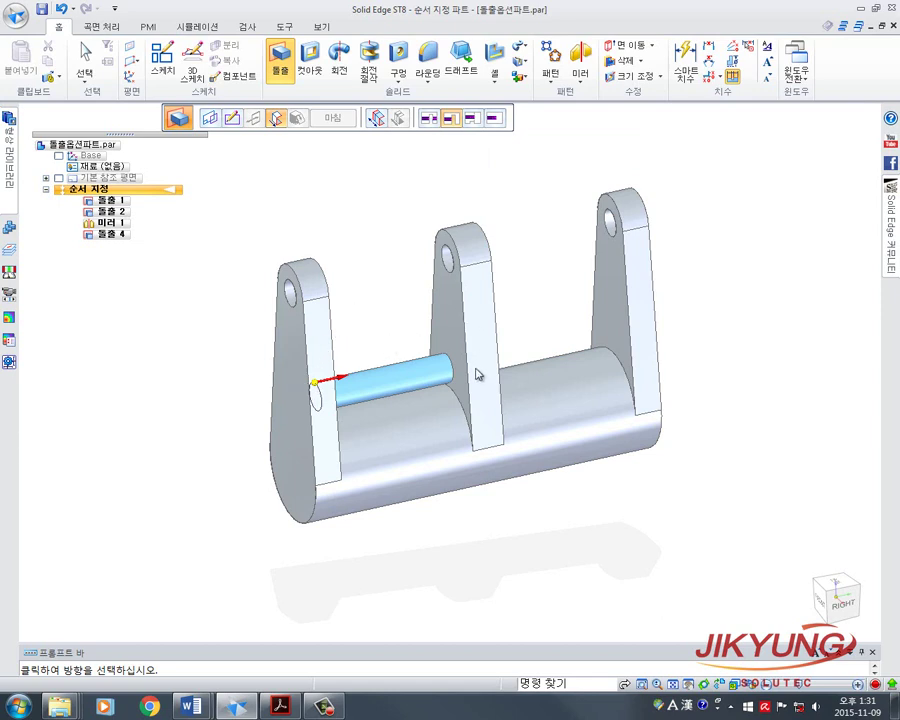
Step: Extrude the circle with a From/To extent, from the middle arm's far face to the facing side of the opposite end arm
click(472, 119)
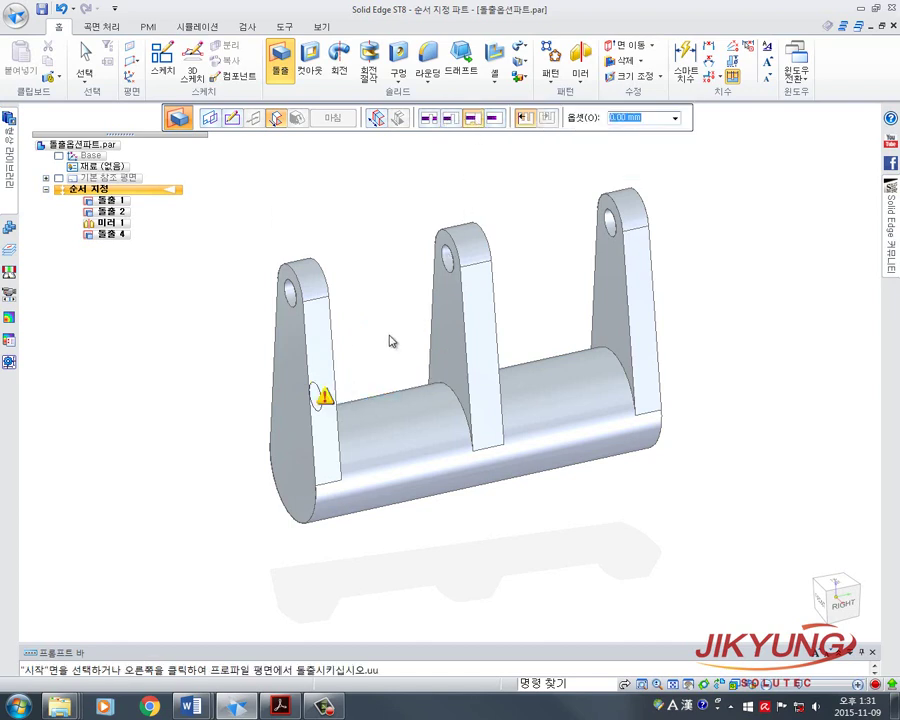
mouse_move(391, 341)
middle_down()
mouse_move(331, 305)
mouse_move(311, 347)
mouse_move(350, 326)
mouse_move(422, 364)
middle_up()
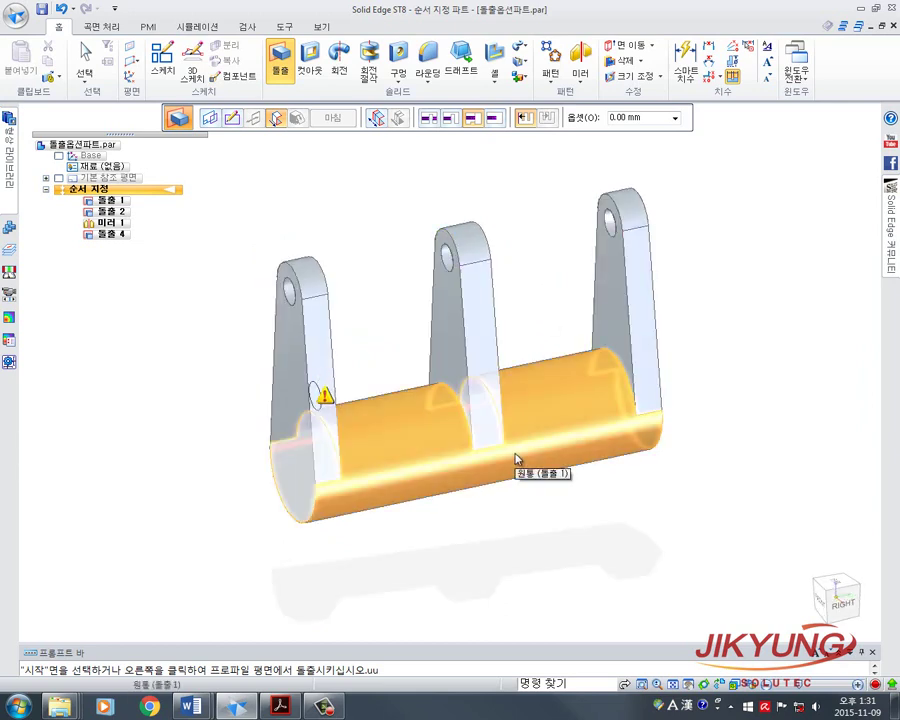
middle_drag(525, 314, 350, 326)
click(475, 336)
middle_drag(497, 318, 609, 291)
click(609, 291)
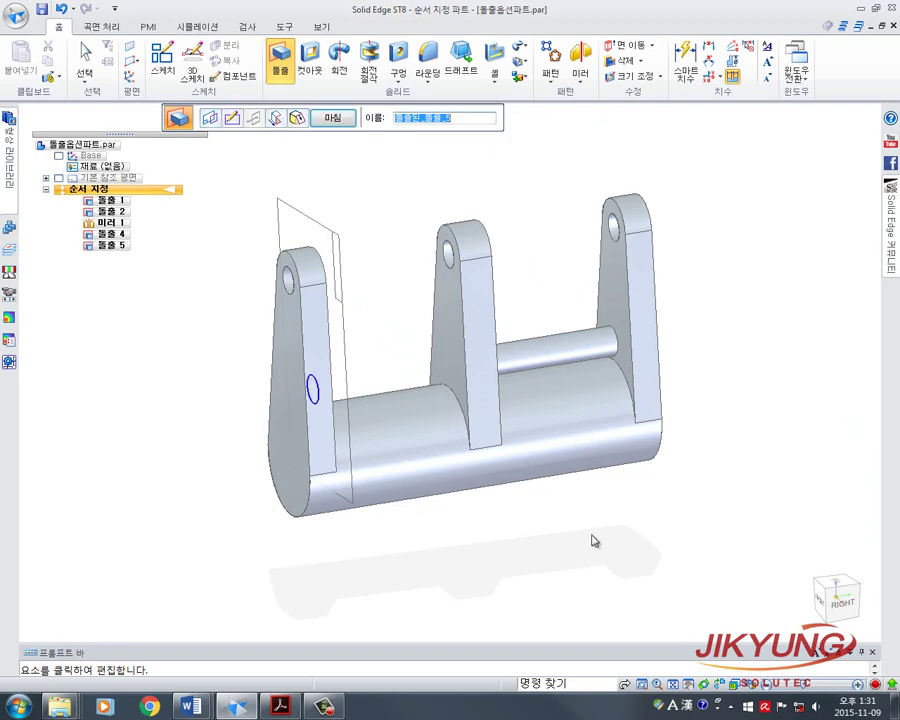
middle_drag(593, 538, 421, 474)
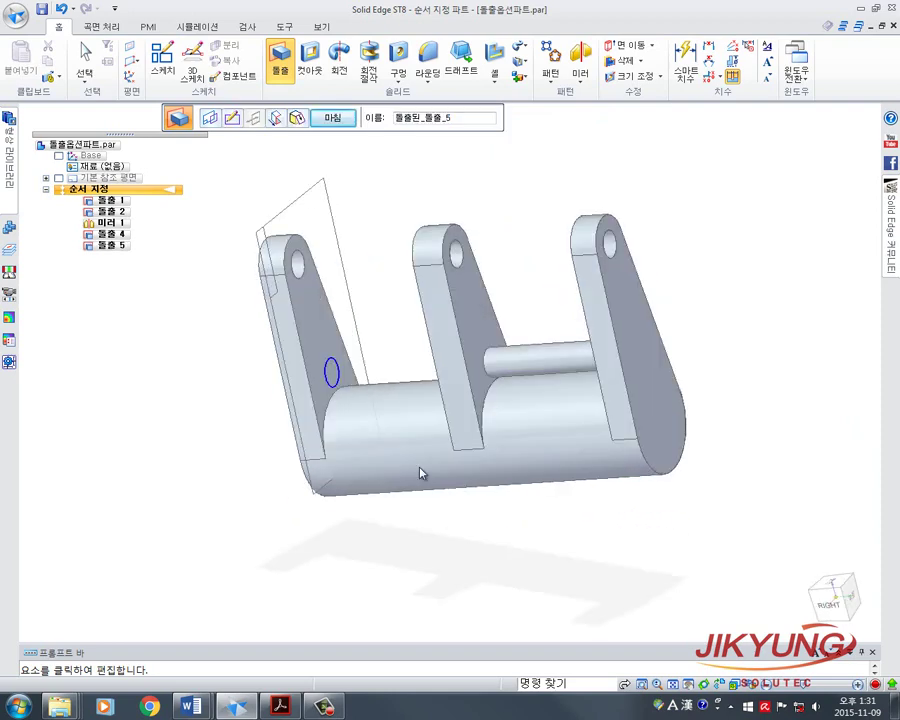
middle_drag(336, 377, 478, 344)
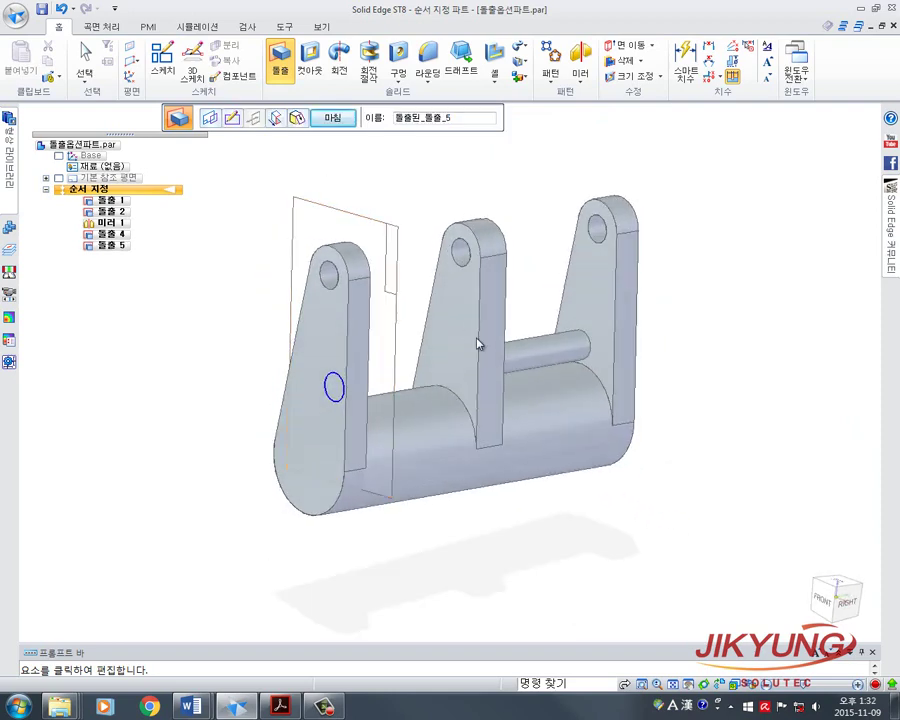
middle_drag(496, 523, 478, 529)
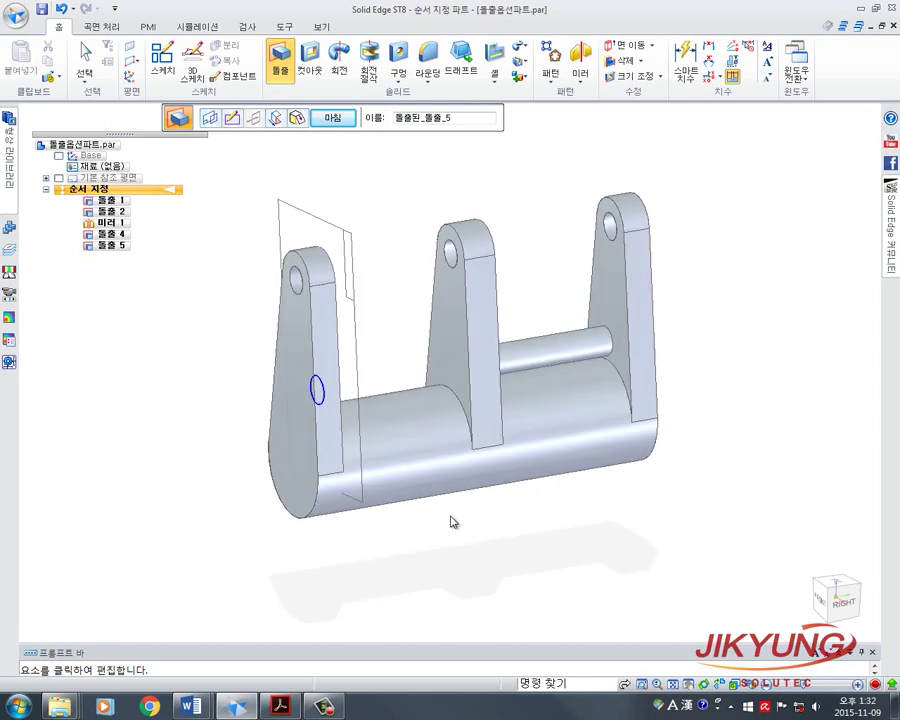
Step: Redefine the extrusion with a finite extent of about 41 mm from the sketch plane toward the middle arm, and finish the feature
click(299, 119)
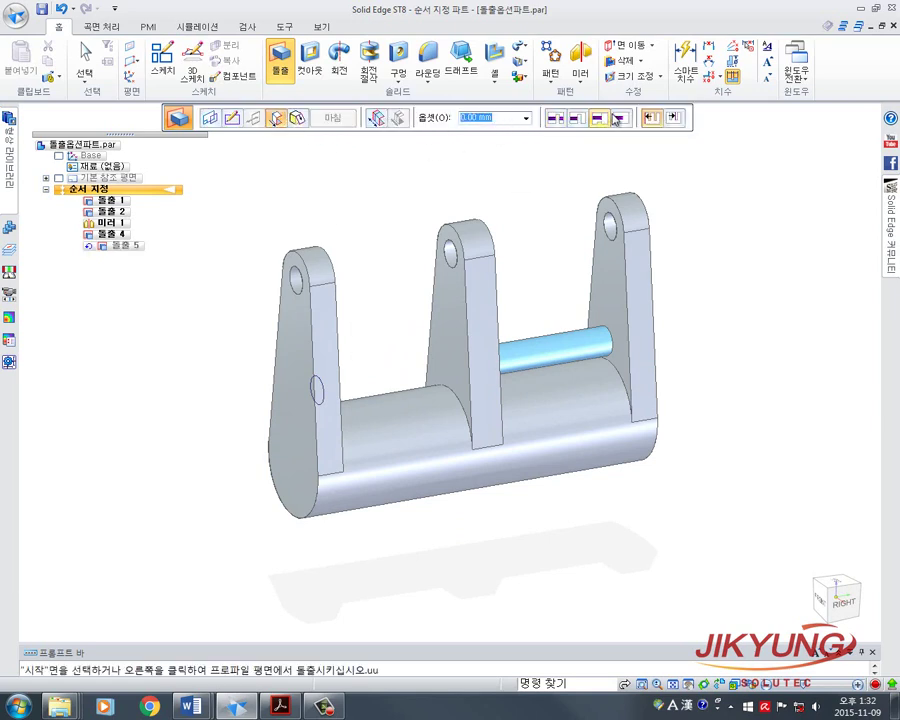
click(621, 118)
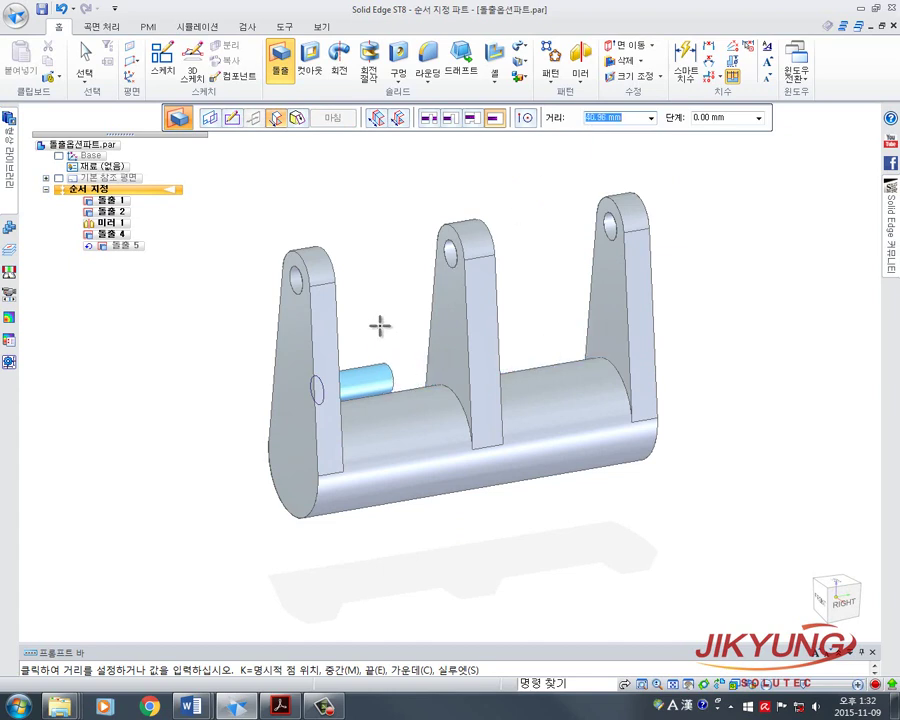
click(380, 325)
middle_drag(380, 325, 398, 469)
scroll(432, 518, up, 2)
middle_drag(432, 518, 450, 492)
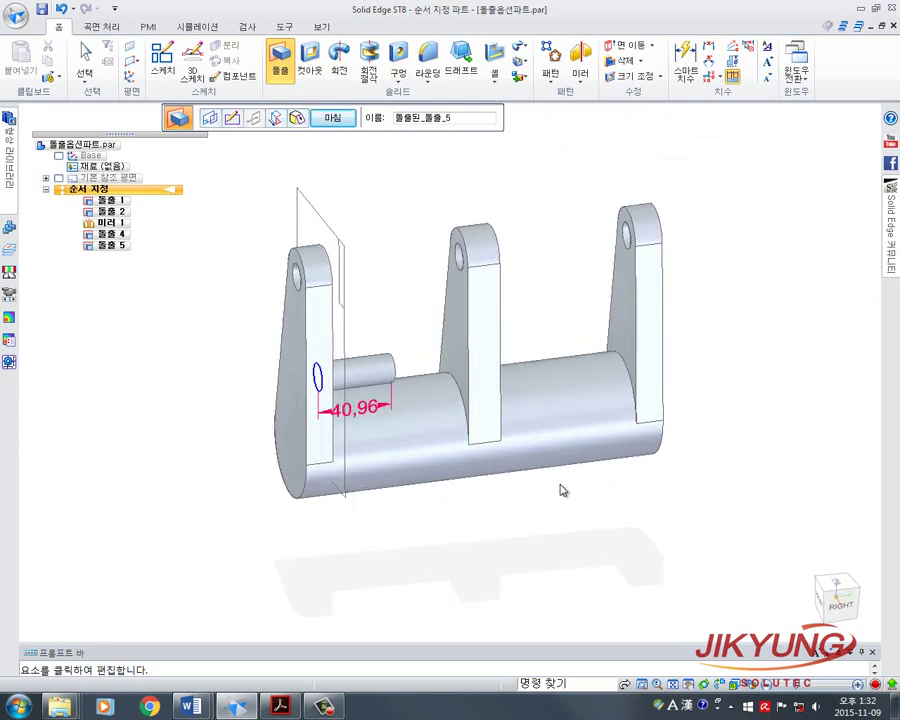
click(332, 117)
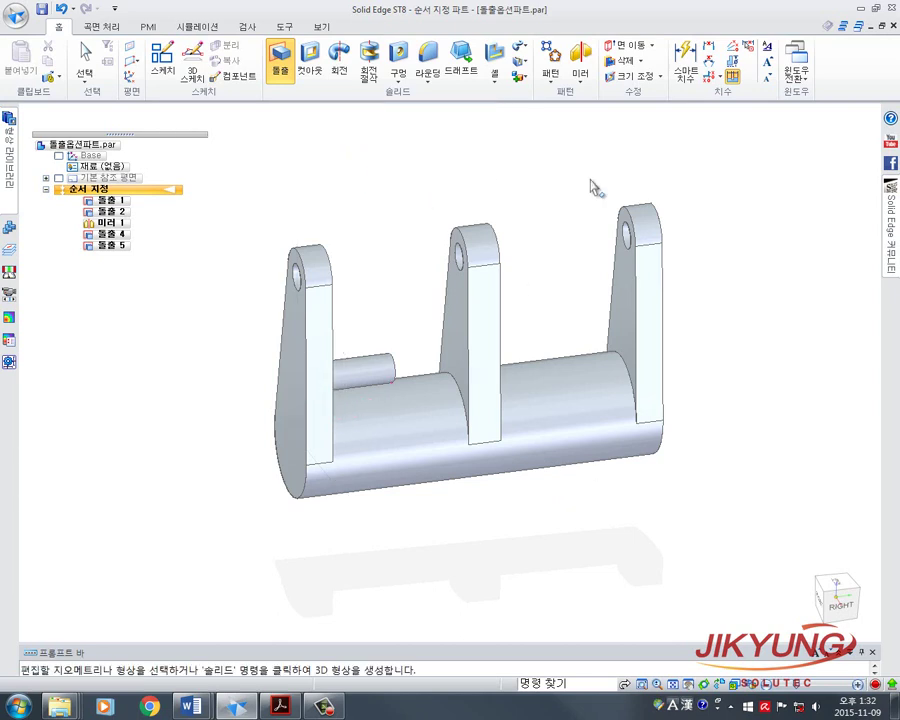
Step: Switch back to the washer document 파트8 and clear the selection of its extrusion
click(796, 62)
click(743, 150)
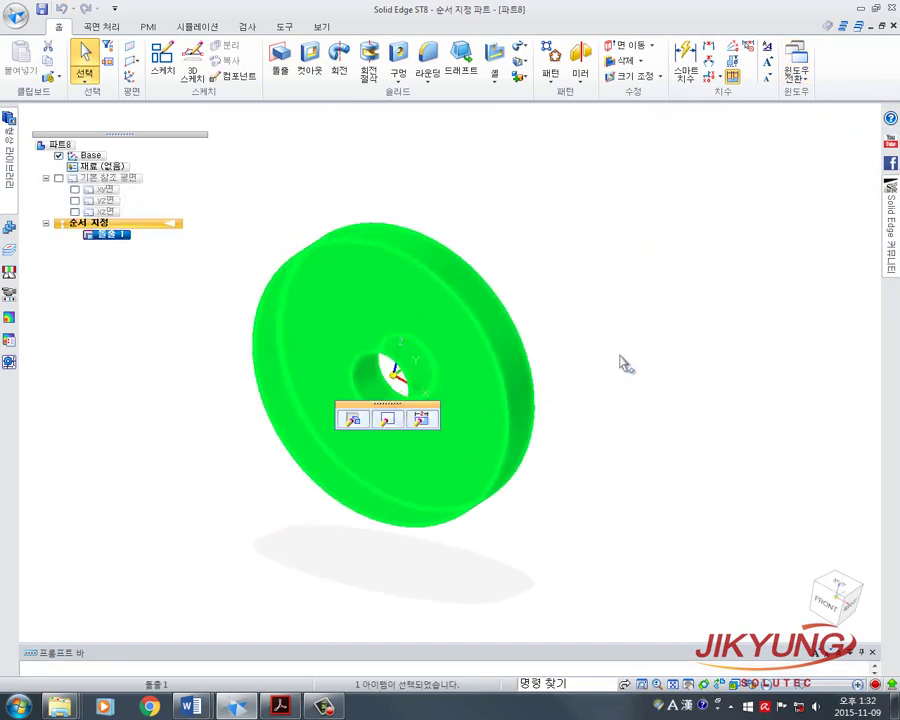
shift+middle_drag(622, 357, 672, 294)
scroll(672, 294, down, 2)
click(709, 300)
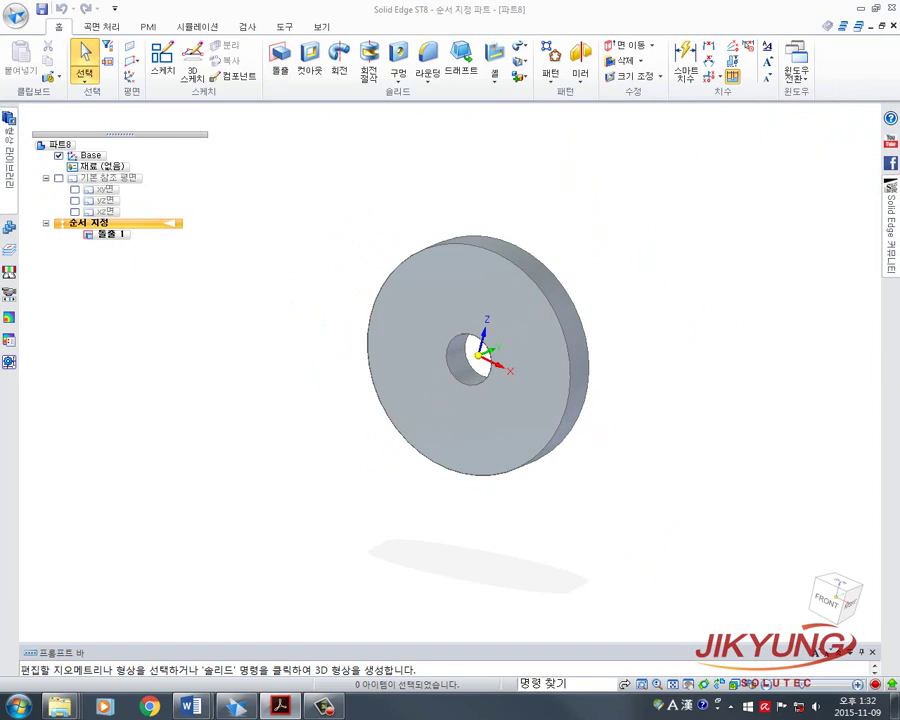
Step: Chamfer the washer's front outer edge with a 1 mm setback, using the edge/corner (모서리/코너) selection type
click(428, 88)
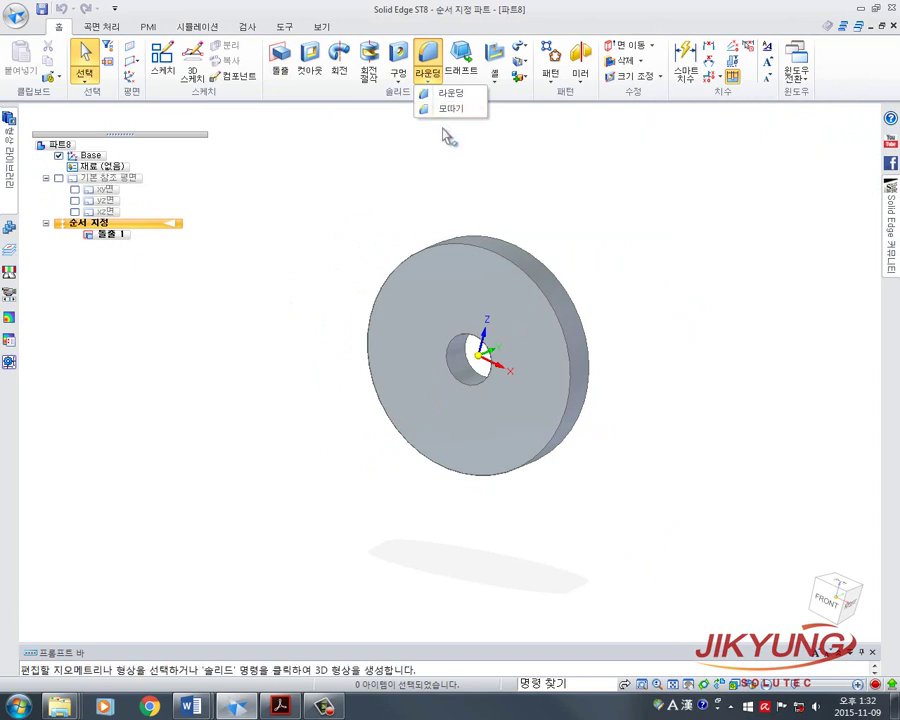
click(450, 108)
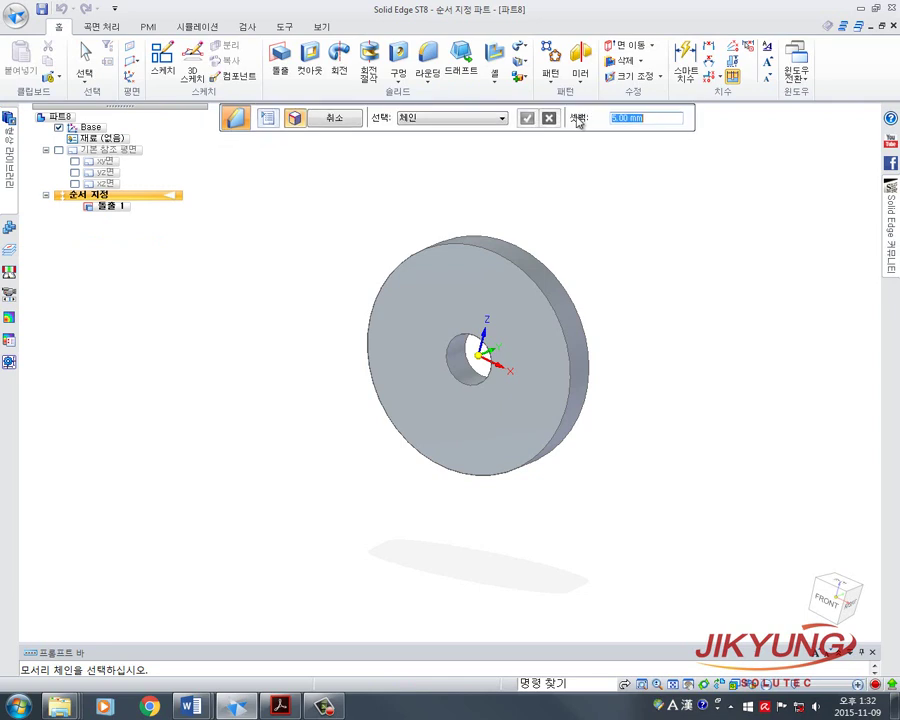
click(434, 121)
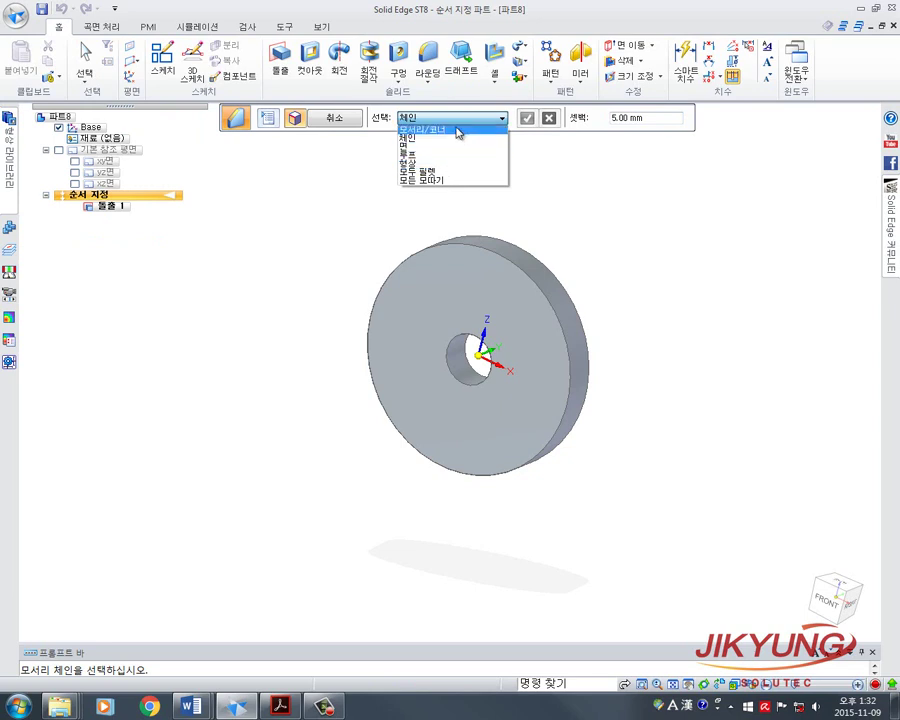
click(437, 130)
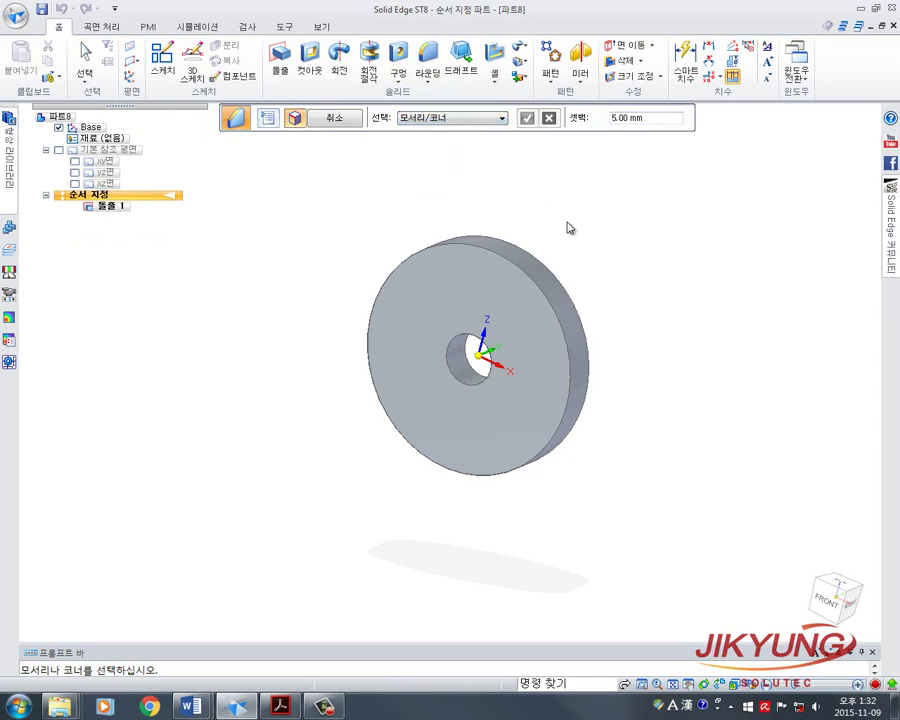
click(497, 259)
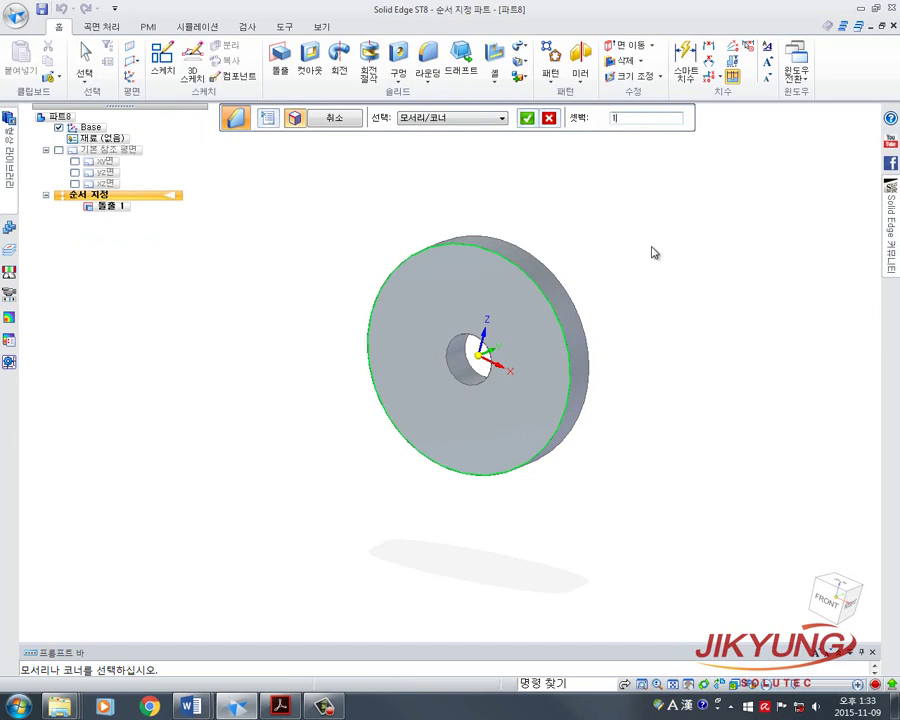
click(530, 119)
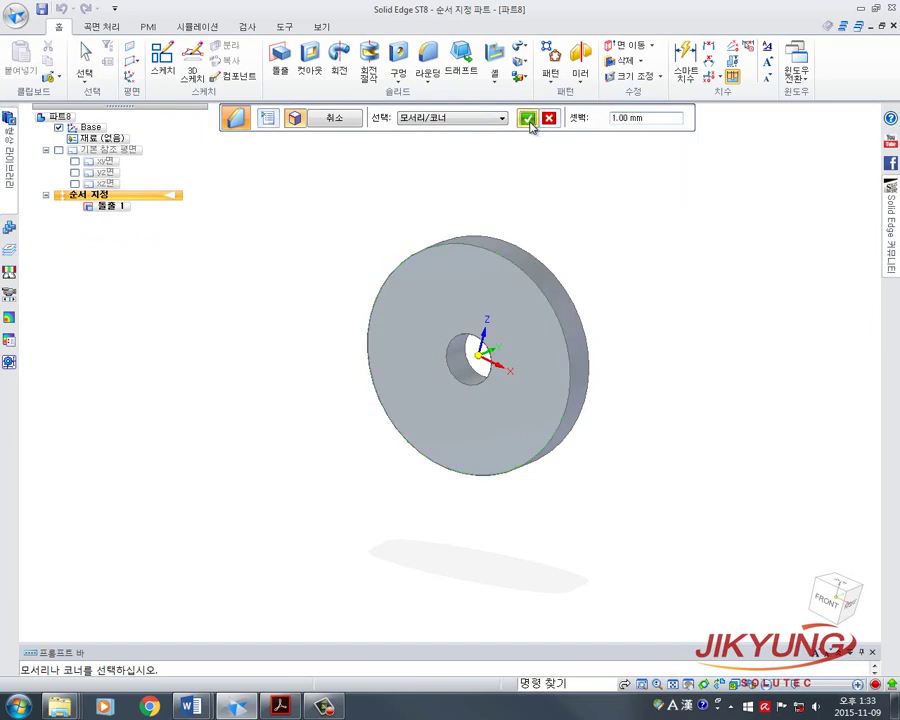
click(342, 119)
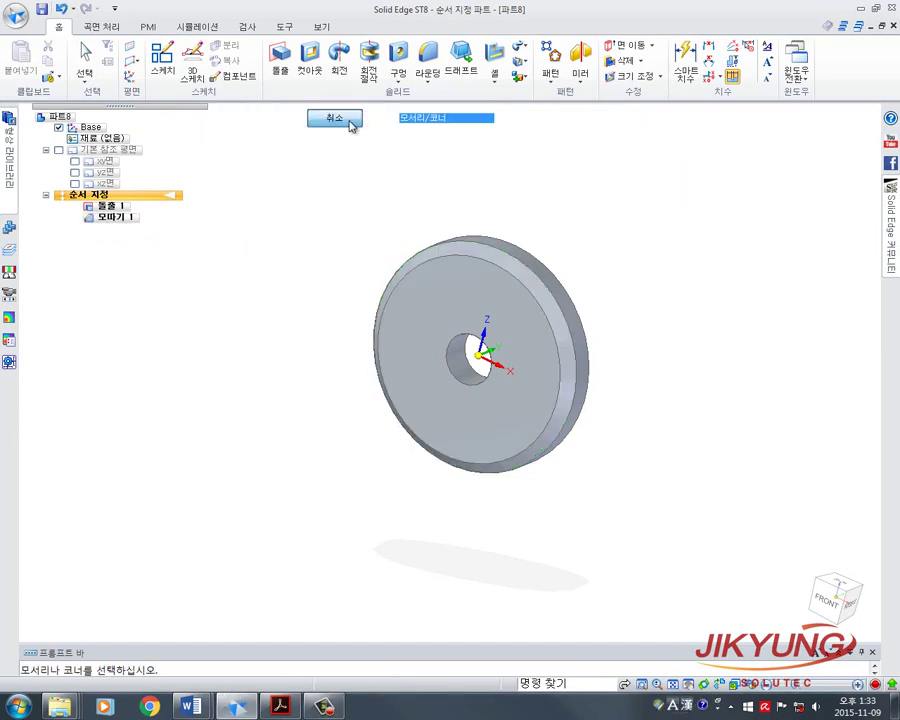
middle_drag(548, 318, 544, 403)
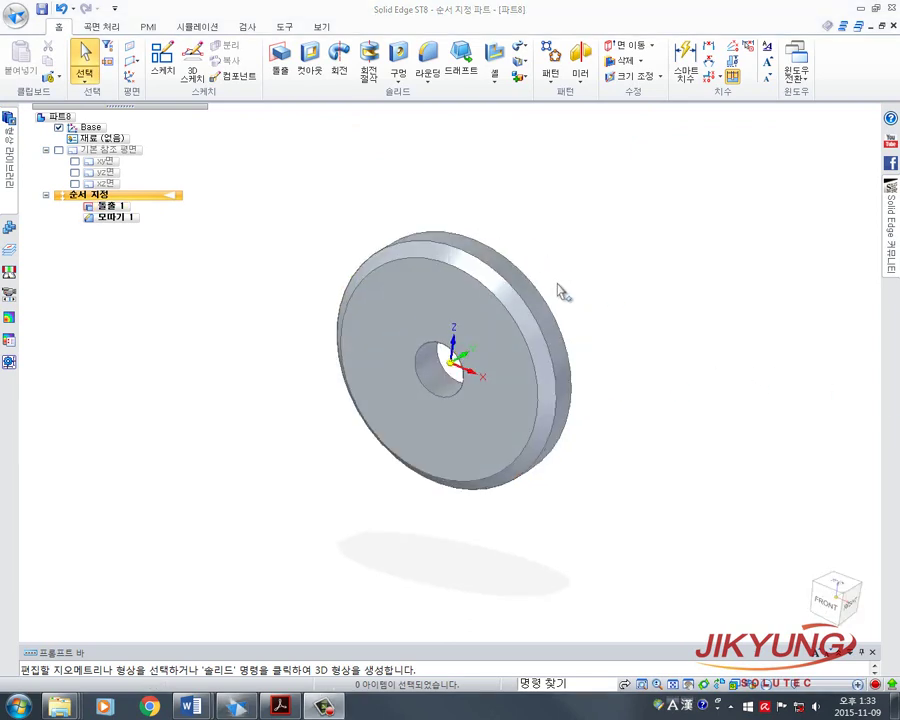
mouse_move(565, 288)
middle_down()
mouse_move(498, 255)
mouse_move(352, 297)
mouse_move(484, 259)
mouse_move(597, 279)
mouse_move(549, 281)
mouse_move(581, 269)
mouse_move(562, 285)
mouse_move(549, 281)
middle_up()
ctrl+middle_drag(549, 281, 568, 275)
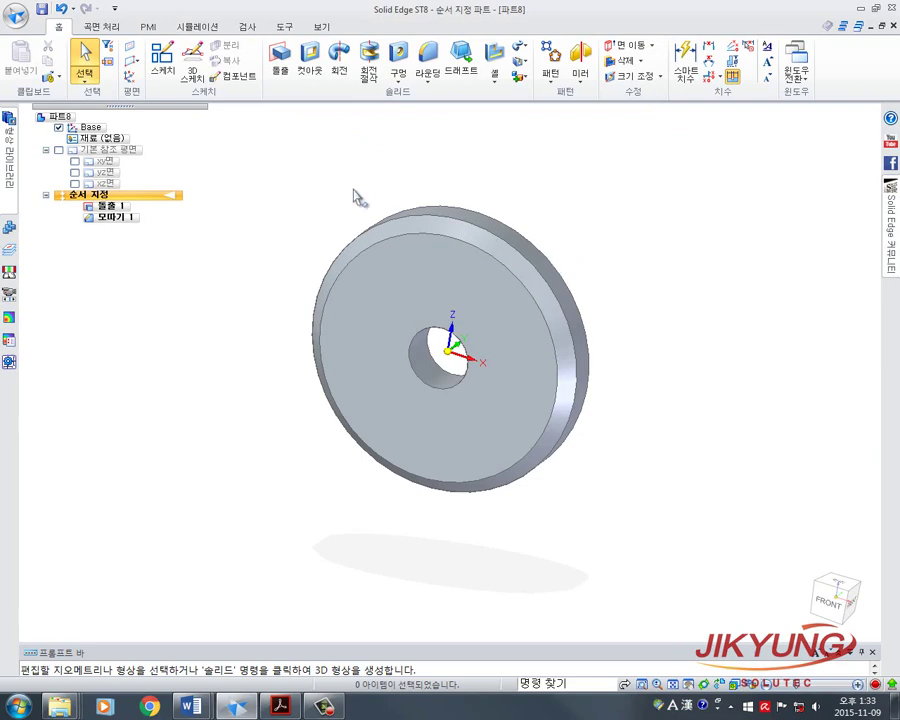
scroll(345, 186, up, 1)
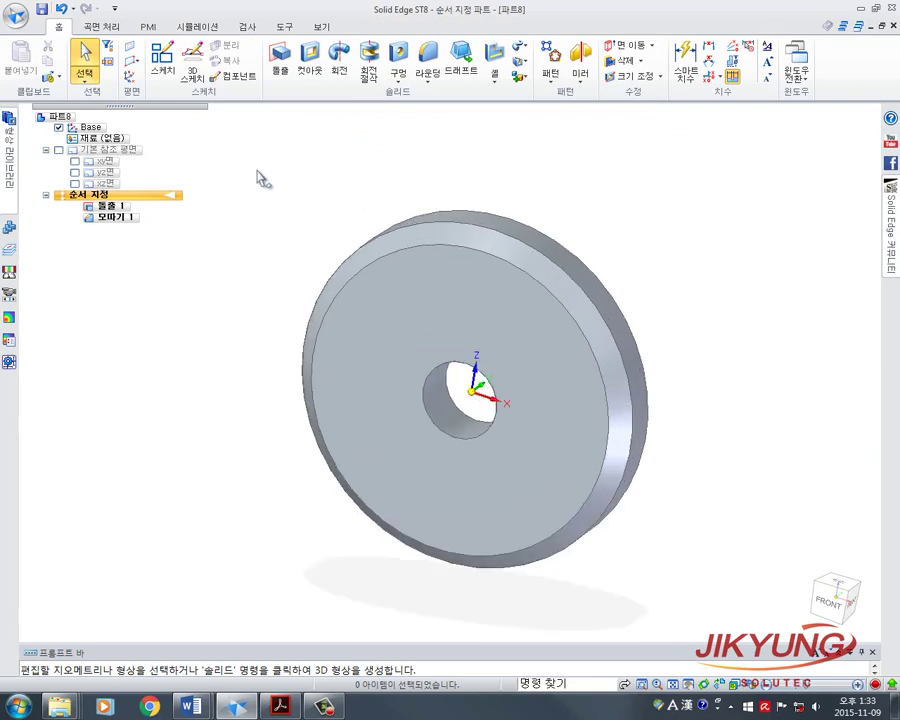
Step: Save the washer part to the desktop (바탕 화면) as 1_와셔.par
click(22, 19)
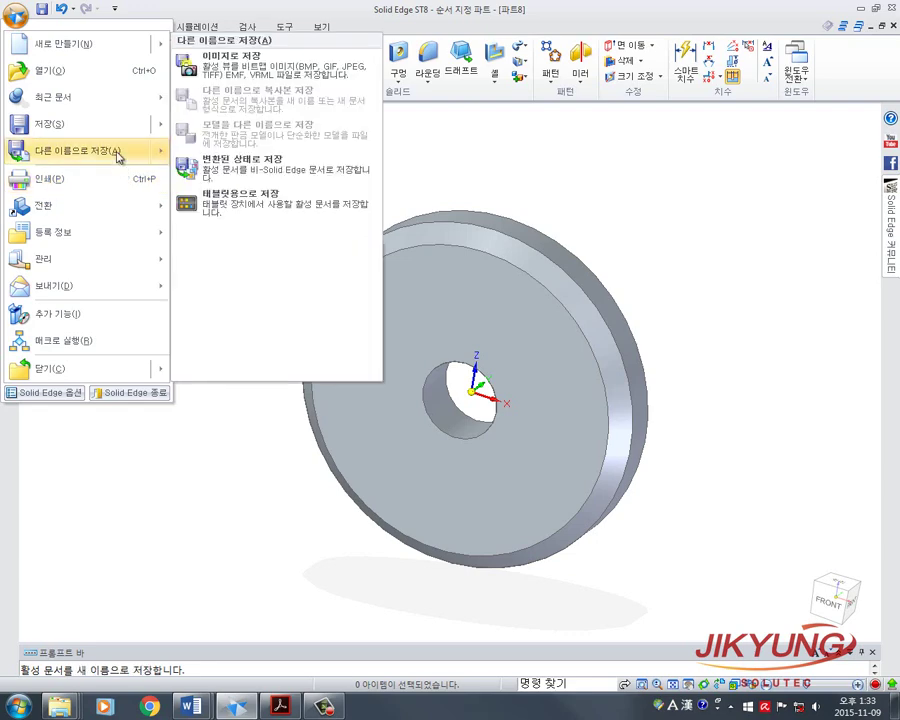
click(118, 157)
click(105, 191)
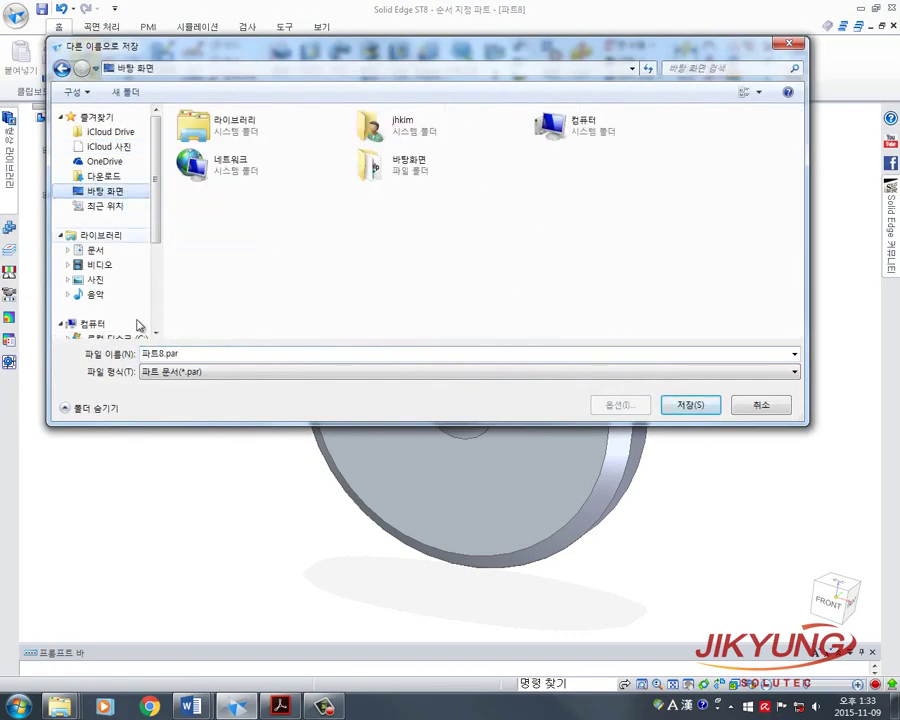
click(204, 355)
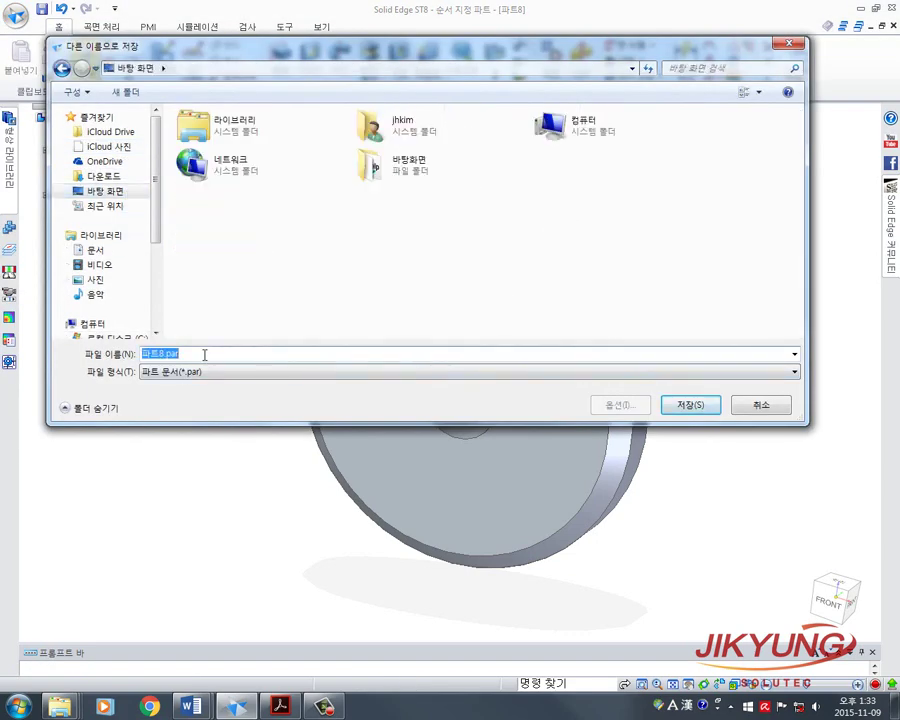
text(1_와셔)
key(Return)
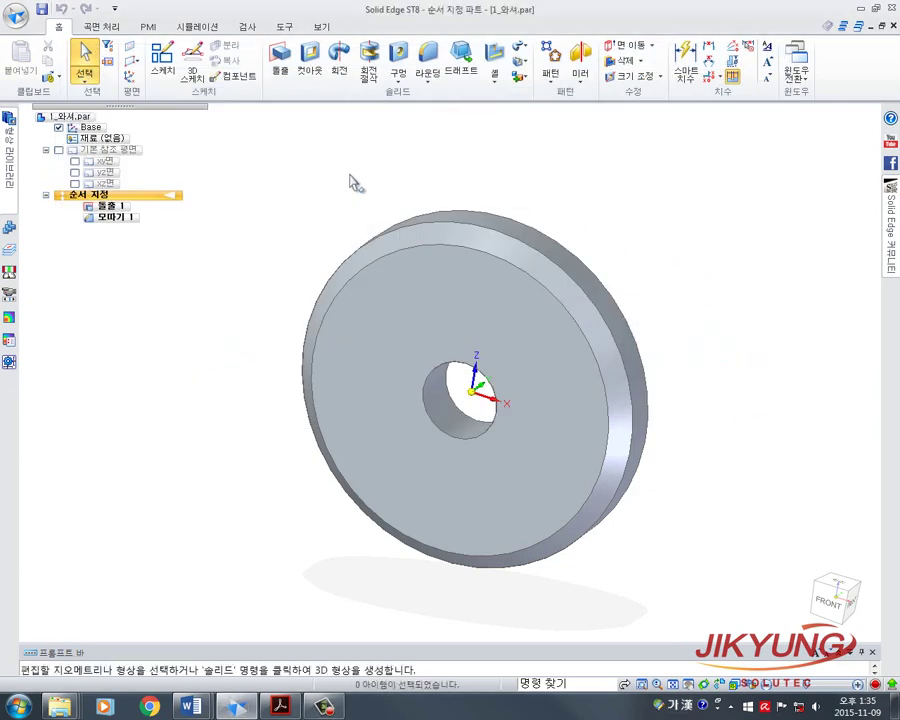
Step: Create a new part document from the Iso Metric Part.par template
click(19, 18)
mouse_move(42, 52)
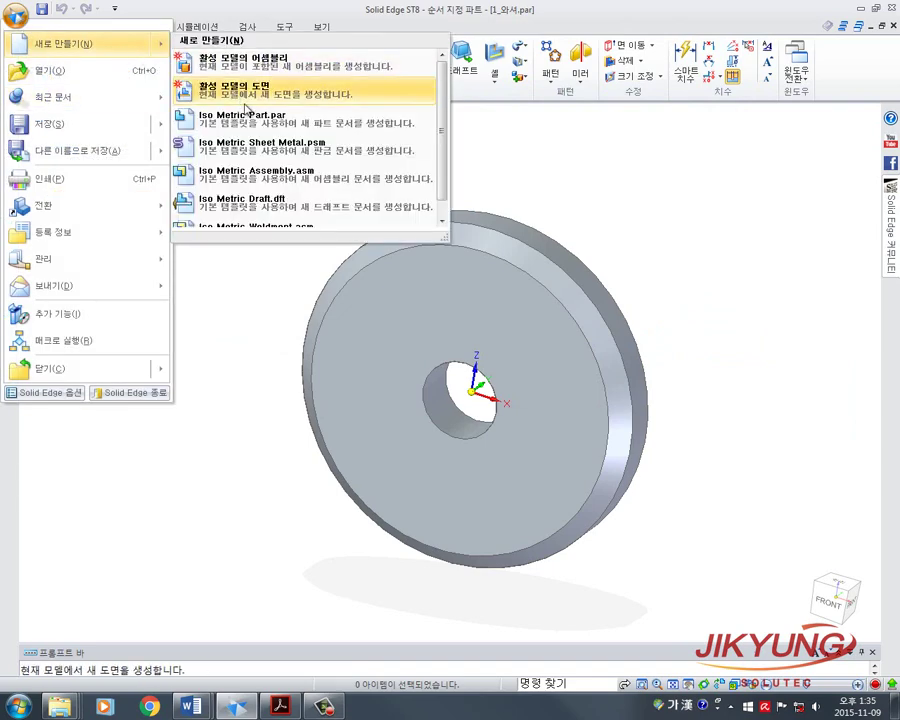
click(267, 111)
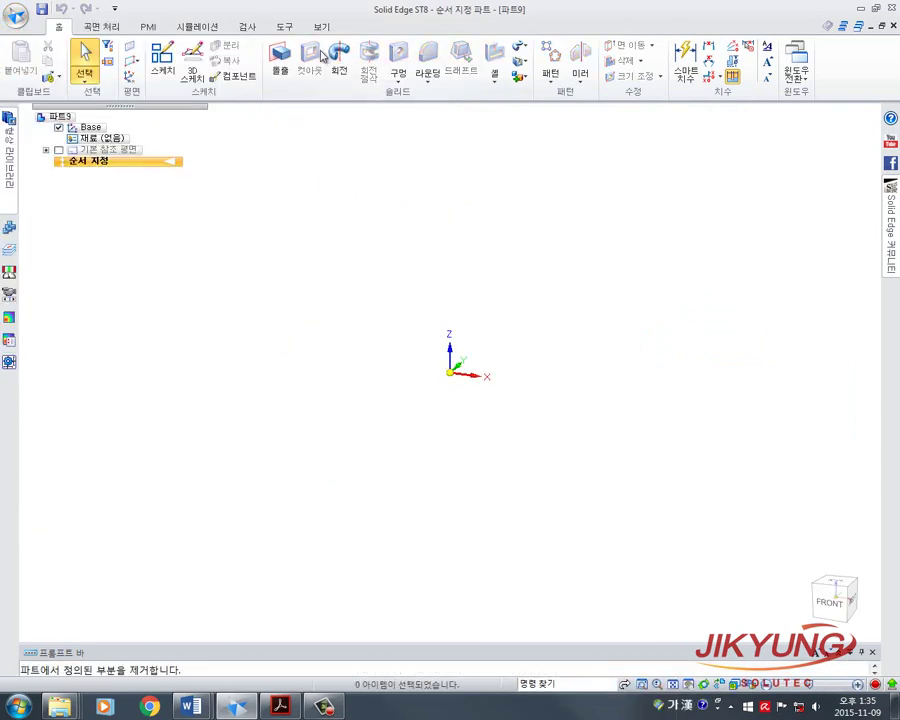
Step: Display the base reference planes and start a Revolve (회전) profile sketch on the XZ plane
click(341, 67)
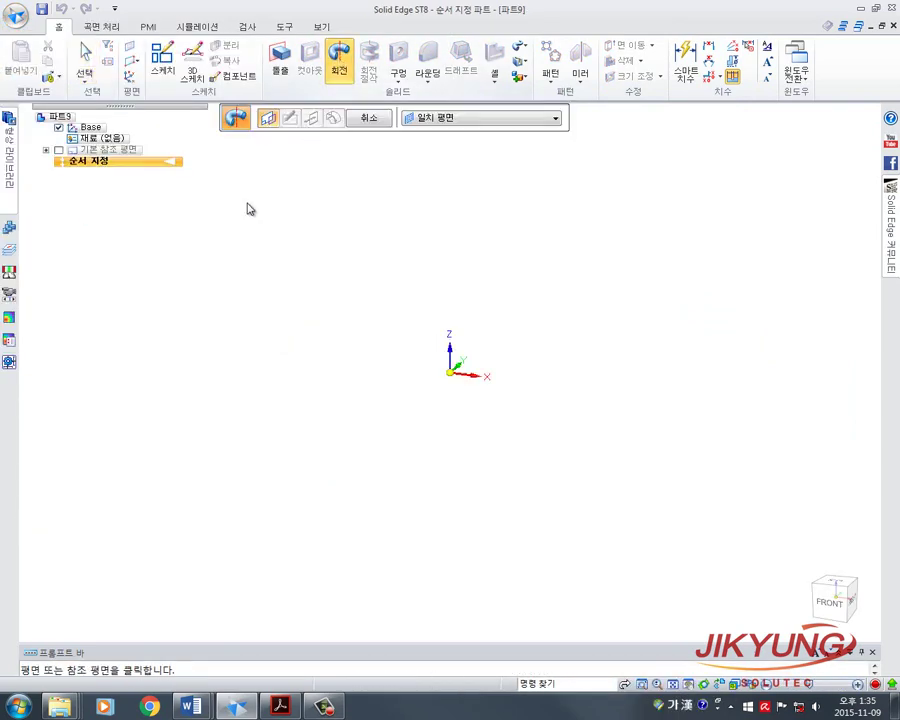
click(58, 150)
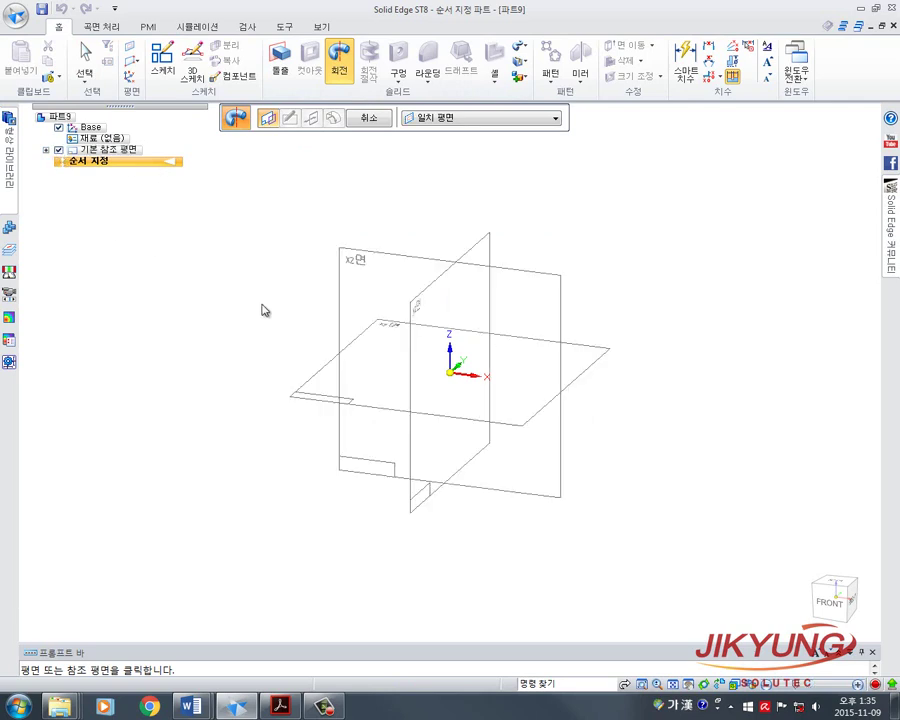
click(390, 268)
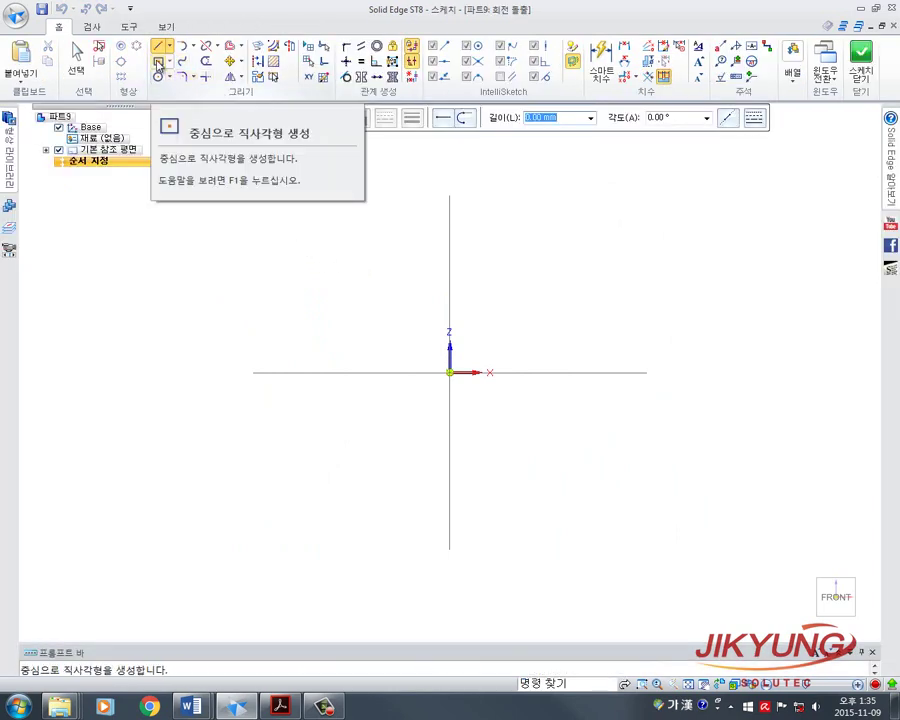
Step: Draw a centre rectangle about 56 mm wide and 33 mm high above the horizontal axis, offset from the vertical axis
click(158, 66)
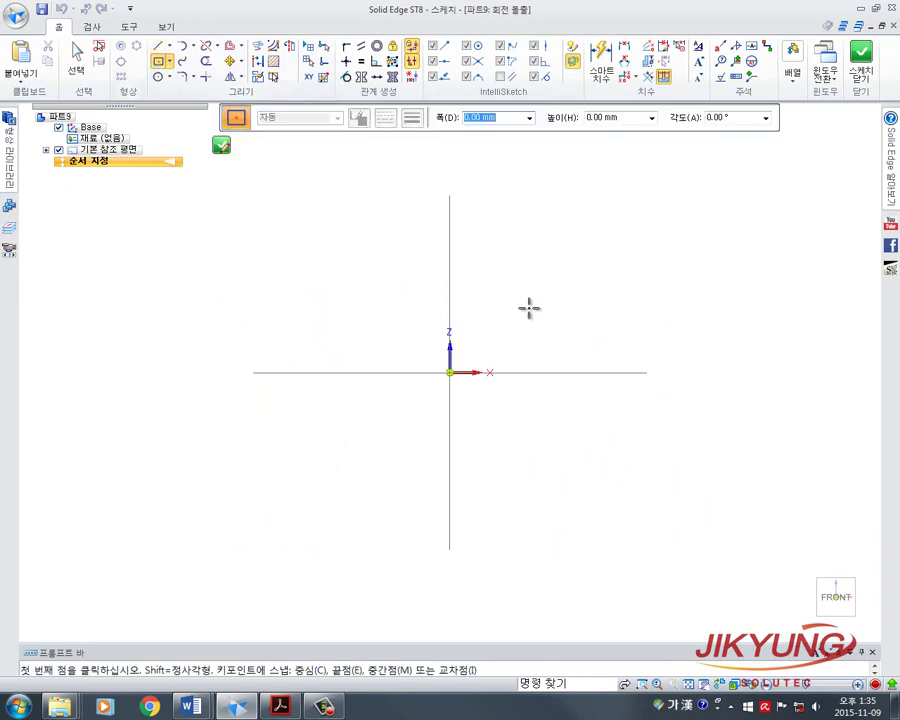
click(492, 253)
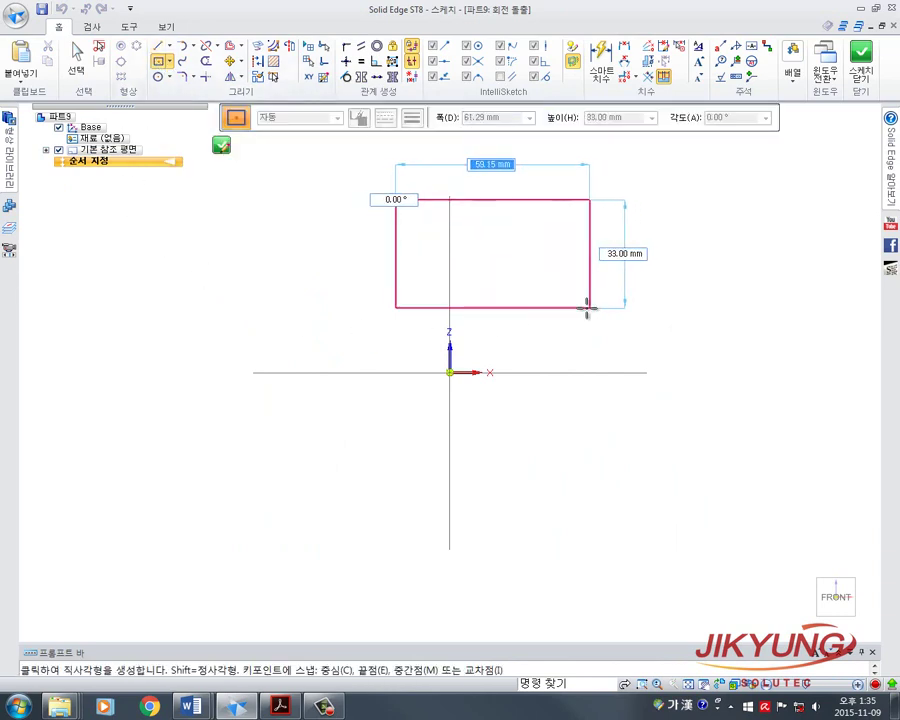
click(585, 308)
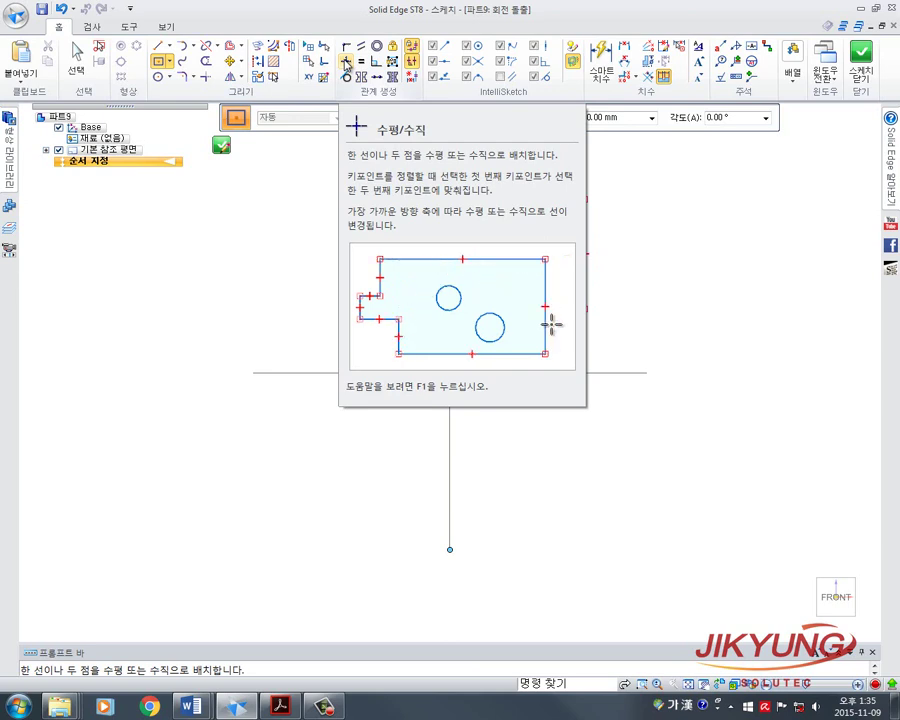
Step: Try to align the midpoint of the rectangle's lower edge vertically with the origin, and undo the relationship
click(346, 66)
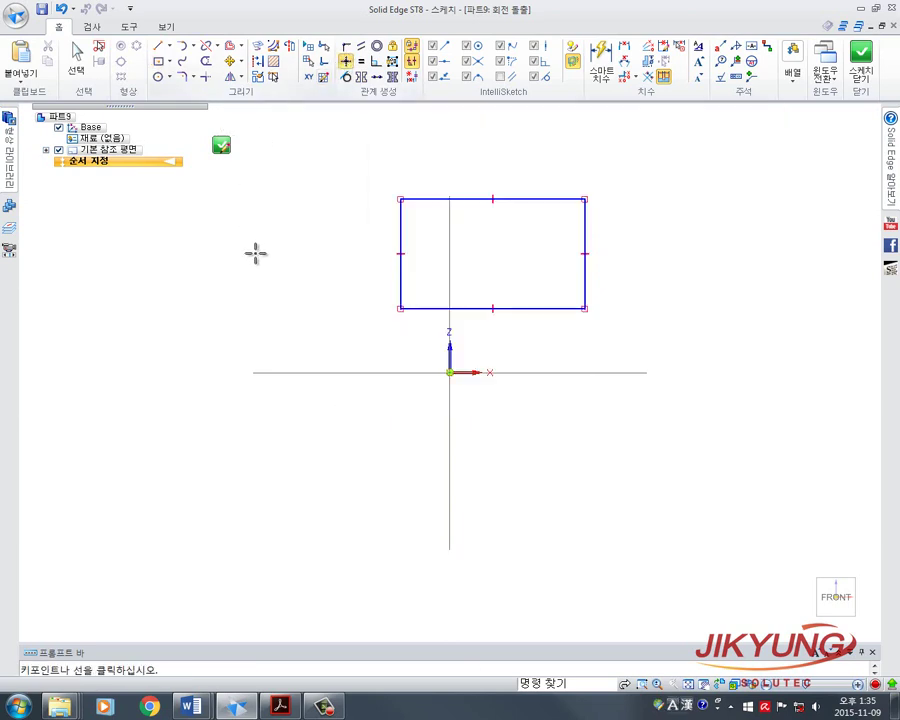
click(492, 309)
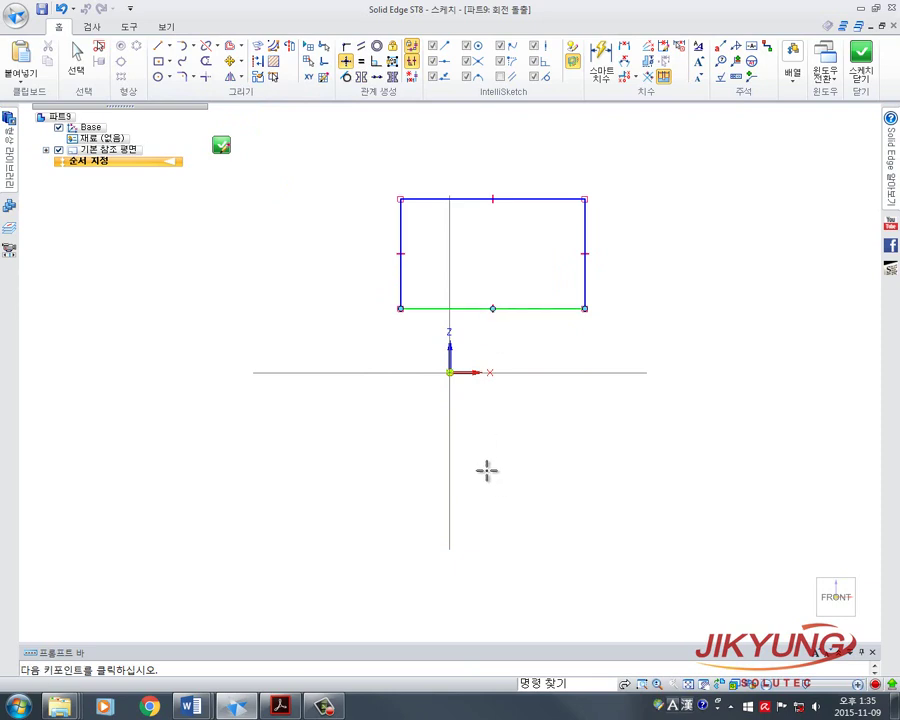
click(450, 372)
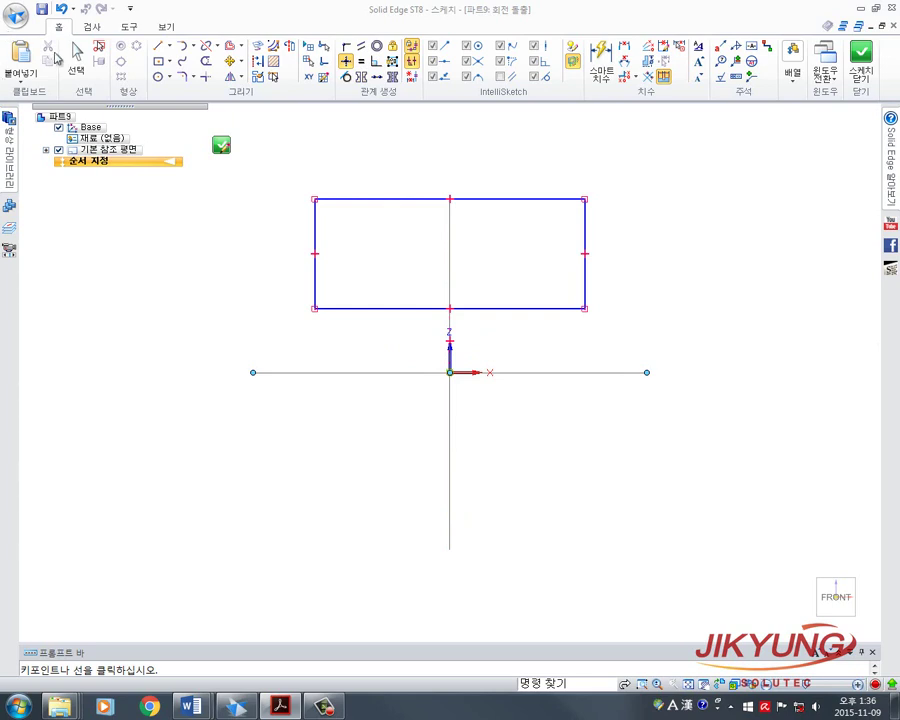
click(74, 52)
key(ctrl+z)
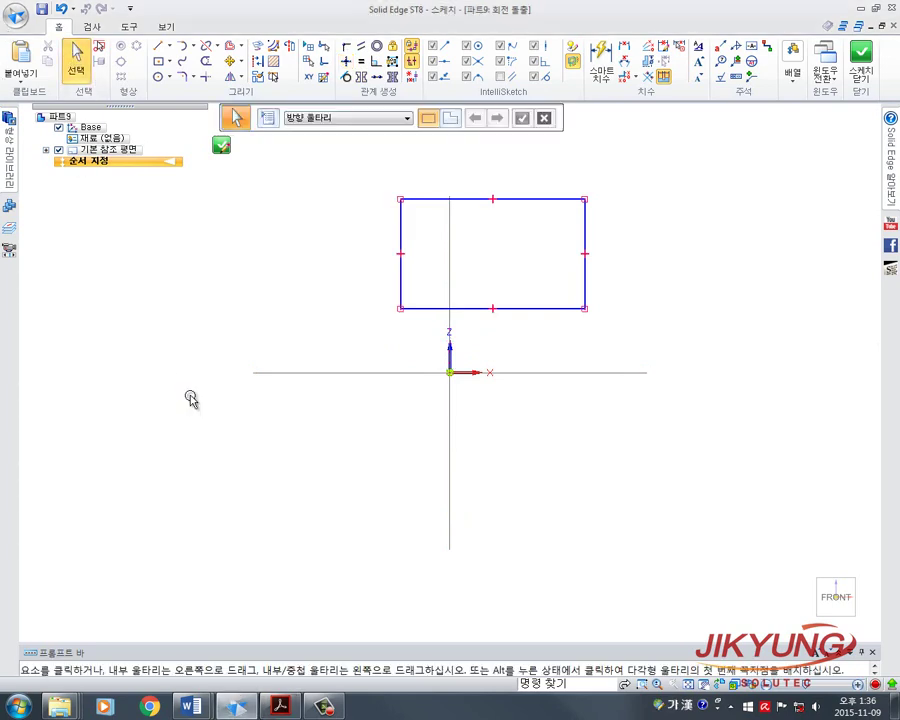
Step: Dimension the rectangle's width along its upper edge with Smart Dimension (스마트 치수)
click(601, 55)
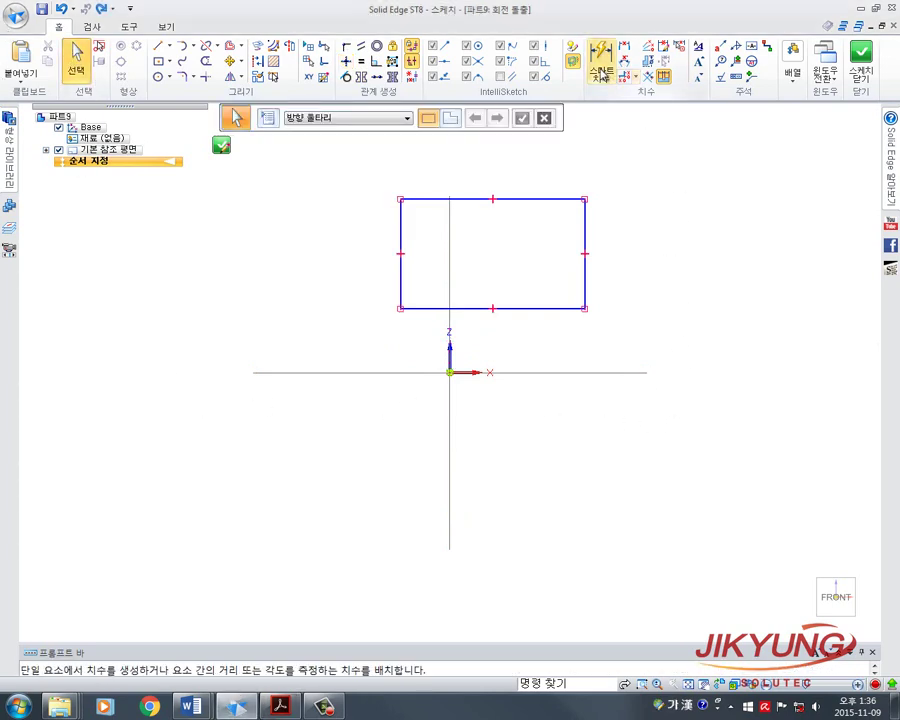
click(530, 200)
click(533, 168)
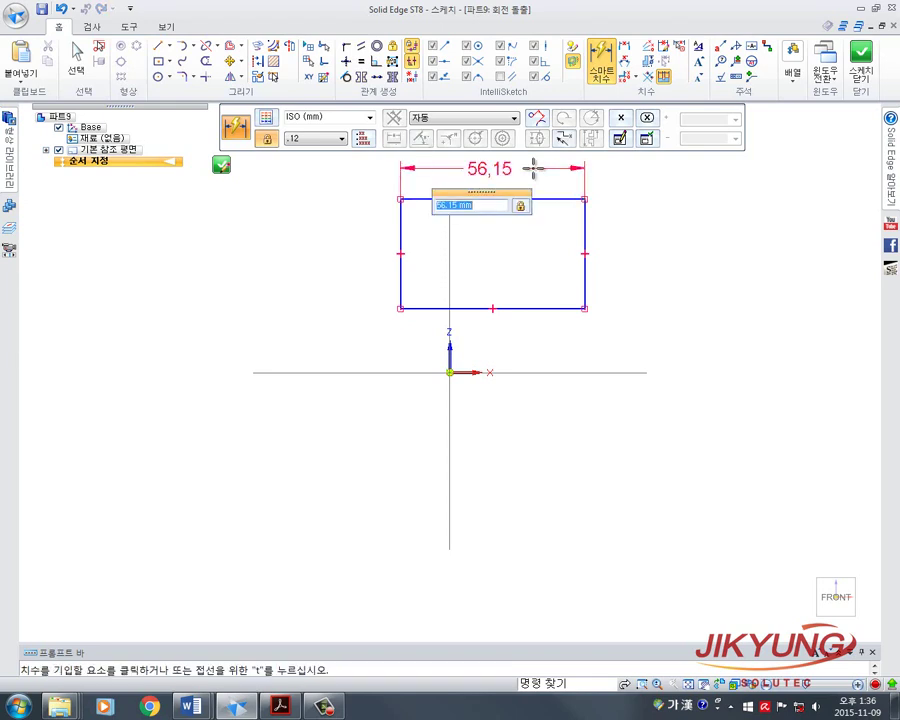
Step: Try a rectangle width of 100 mm before it is centred, and undo the value change
text(100)
key(Return)
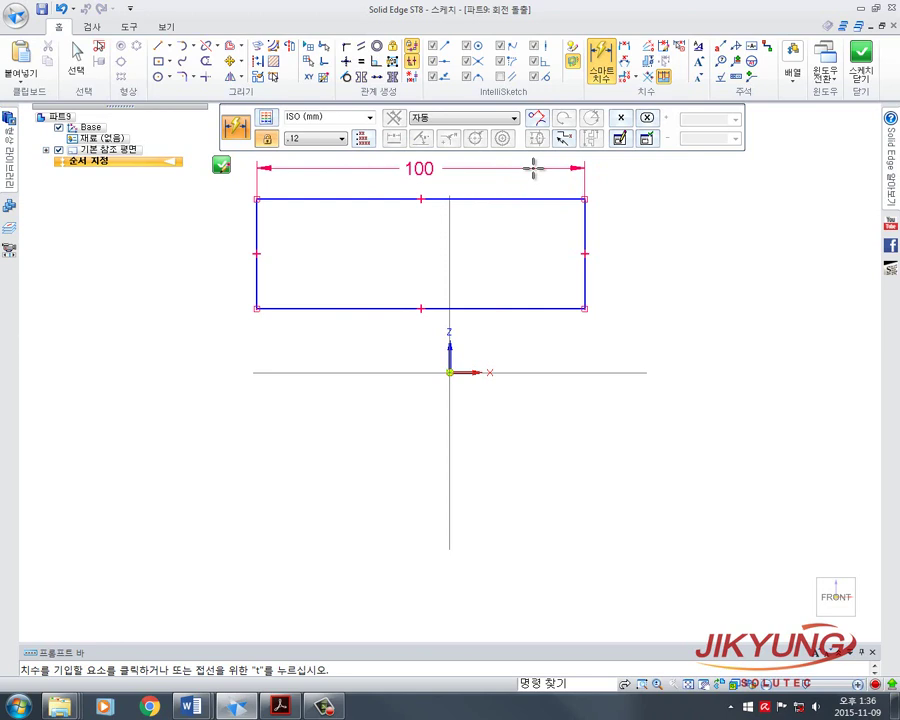
key(ctrl+z)
key(Escape)
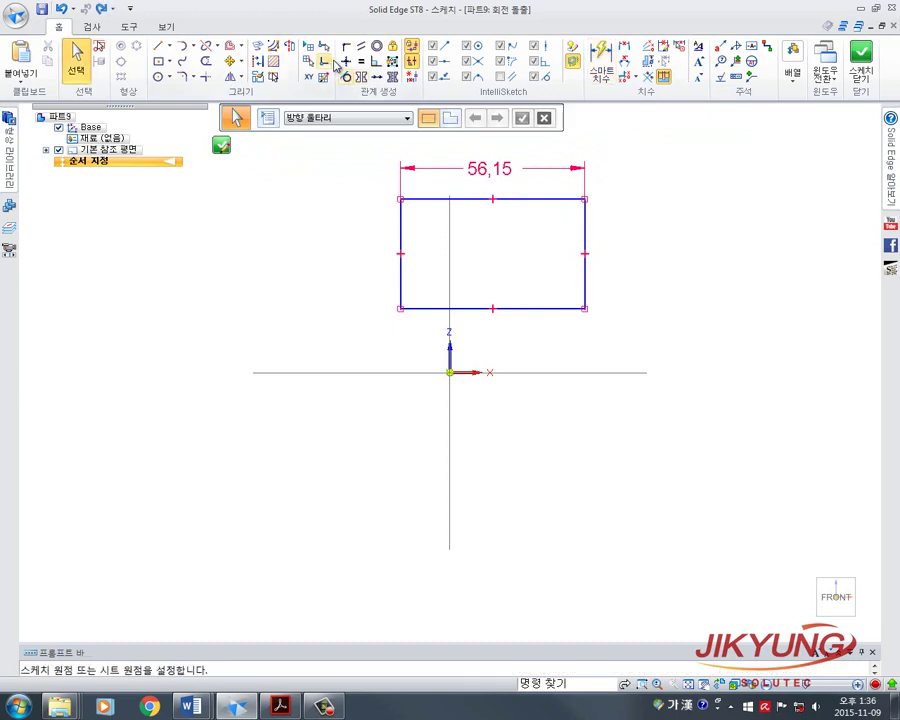
Step: Align the midpoint of the rectangle's lower edge vertically with the origin using the Horizontal/Vertical (수평/수직) relationship
click(347, 61)
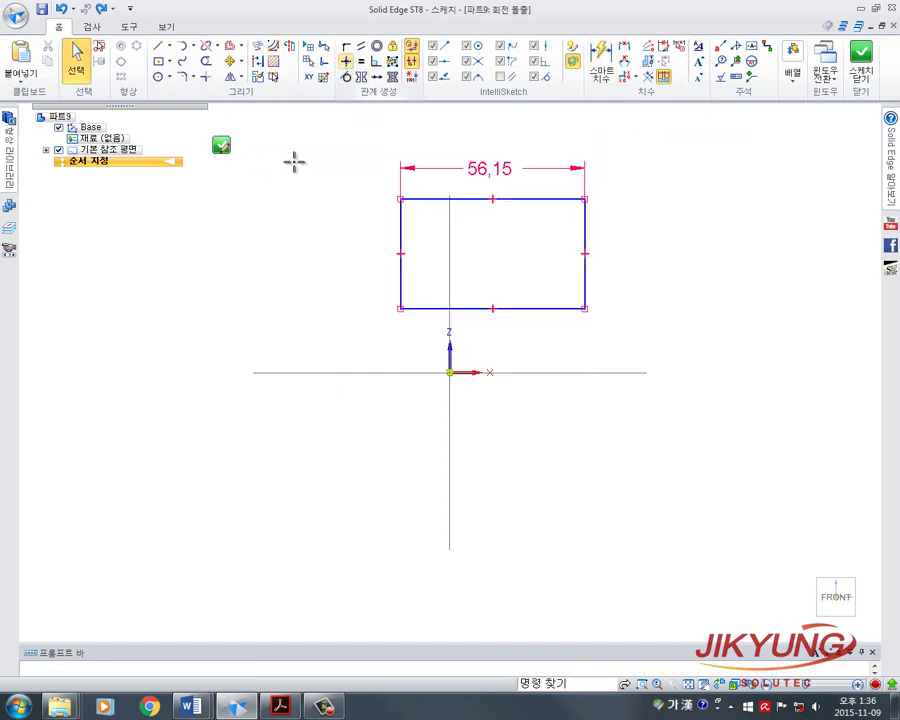
click(494, 308)
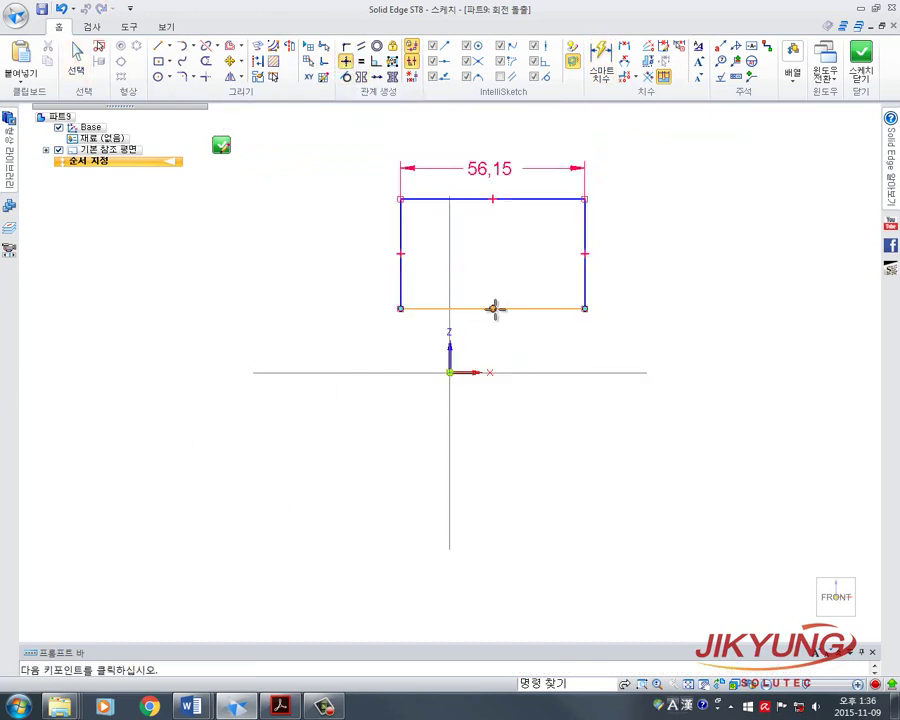
click(450, 373)
right_click(525, 342)
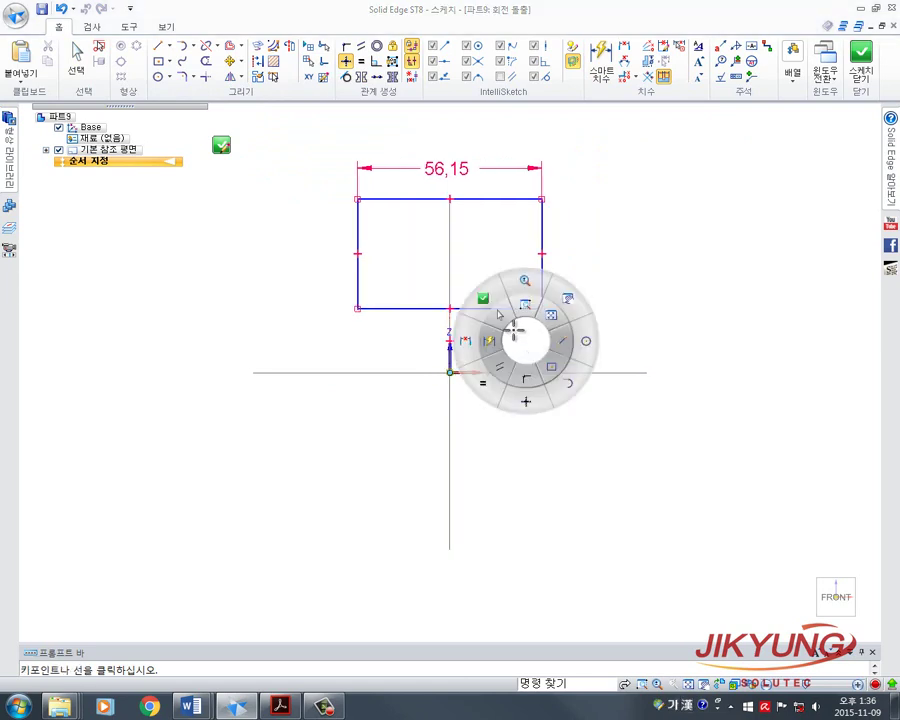
click(516, 322)
Step: Set the centred rectangle's width dimension to 100 mm and clear the selection
click(458, 175)
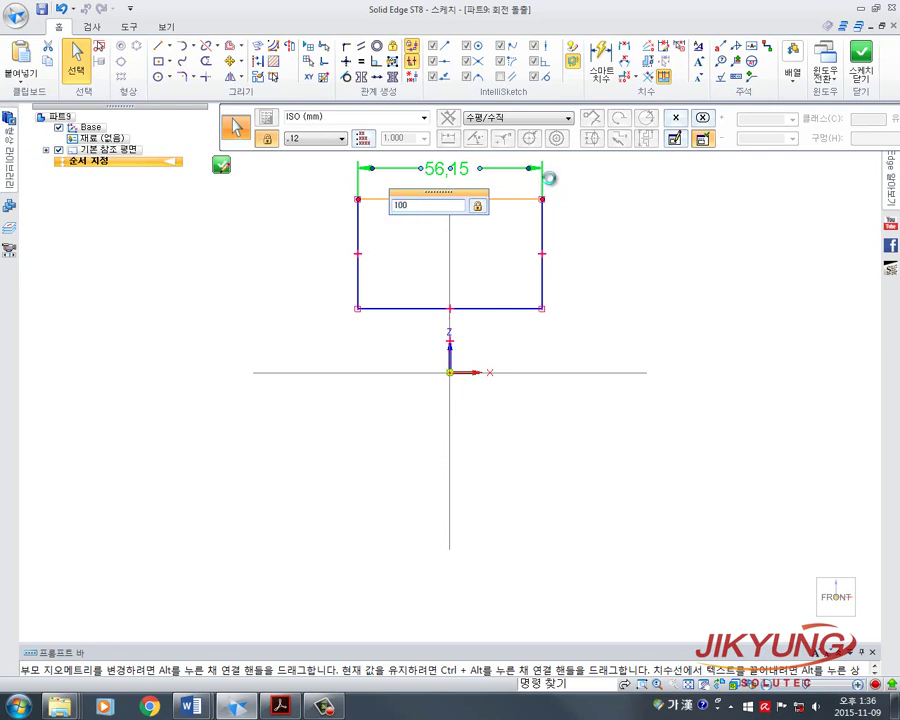
key(Return)
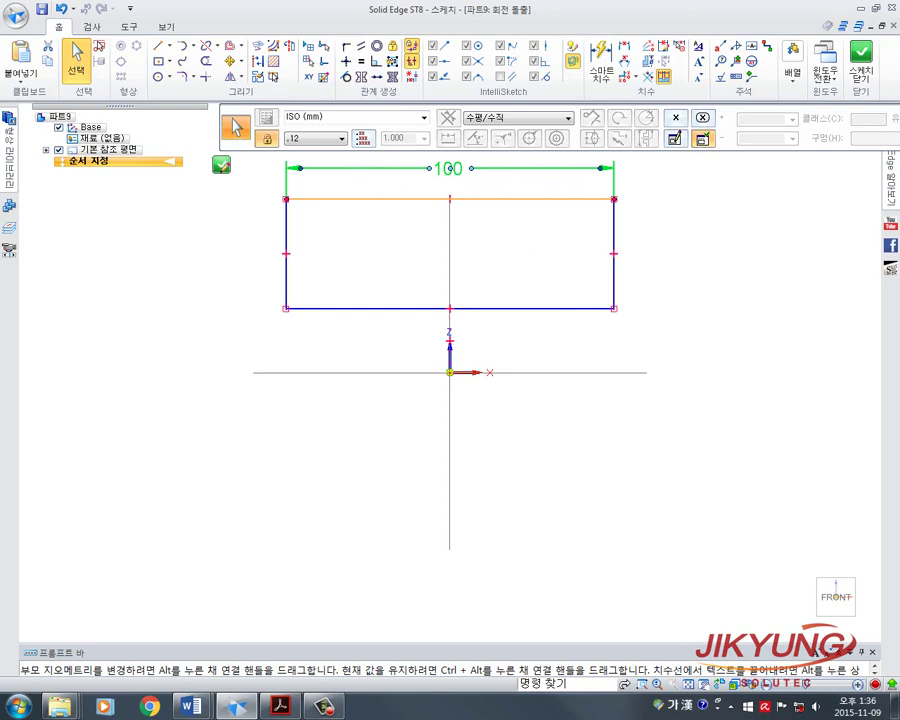
key(Escape)
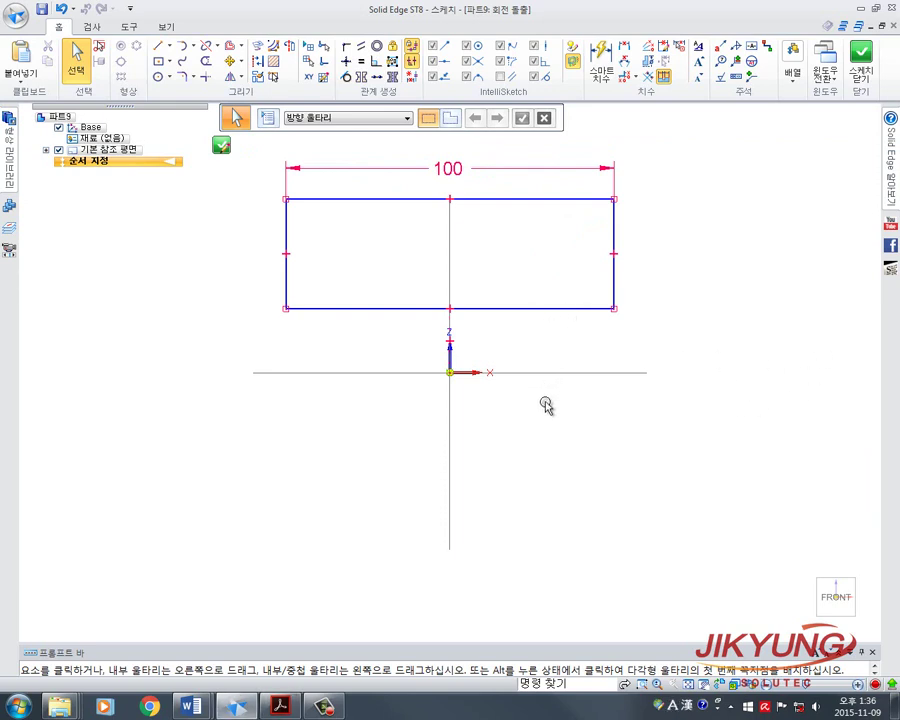
Step: Set the rectangle's width dimension to 7 mm
click(460, 168)
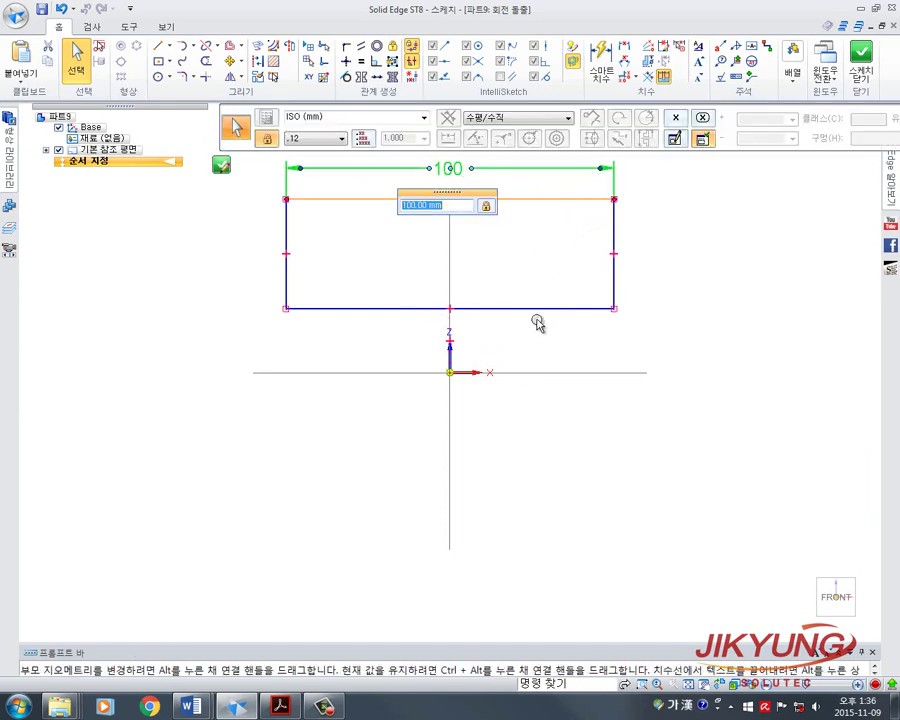
text(10)
key(Return)
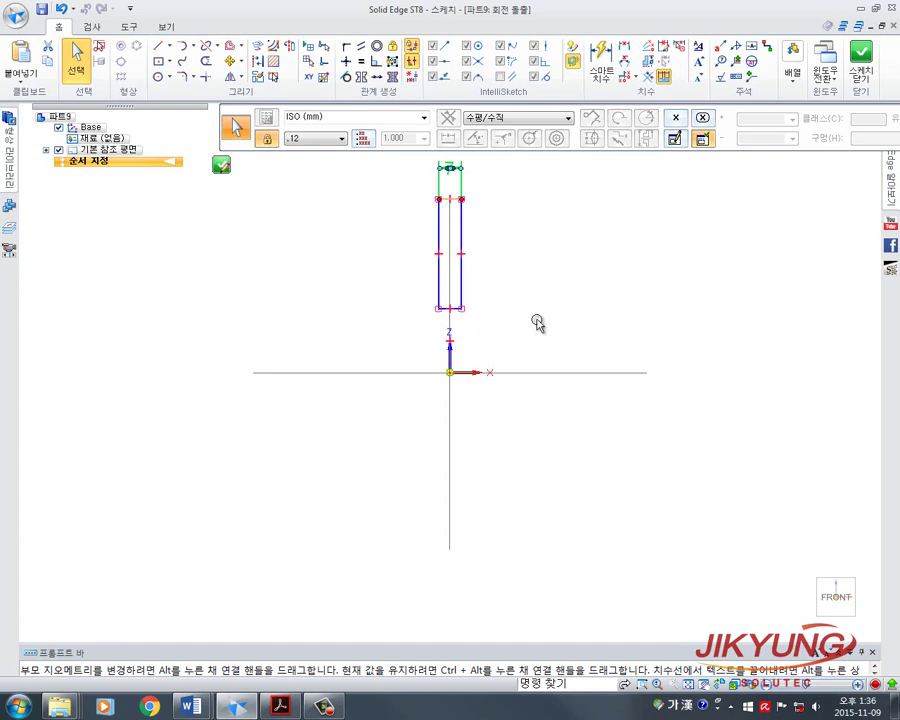
Step: Dimension the rectangle's height along its vertical edge and set it to 5 mm
click(601, 72)
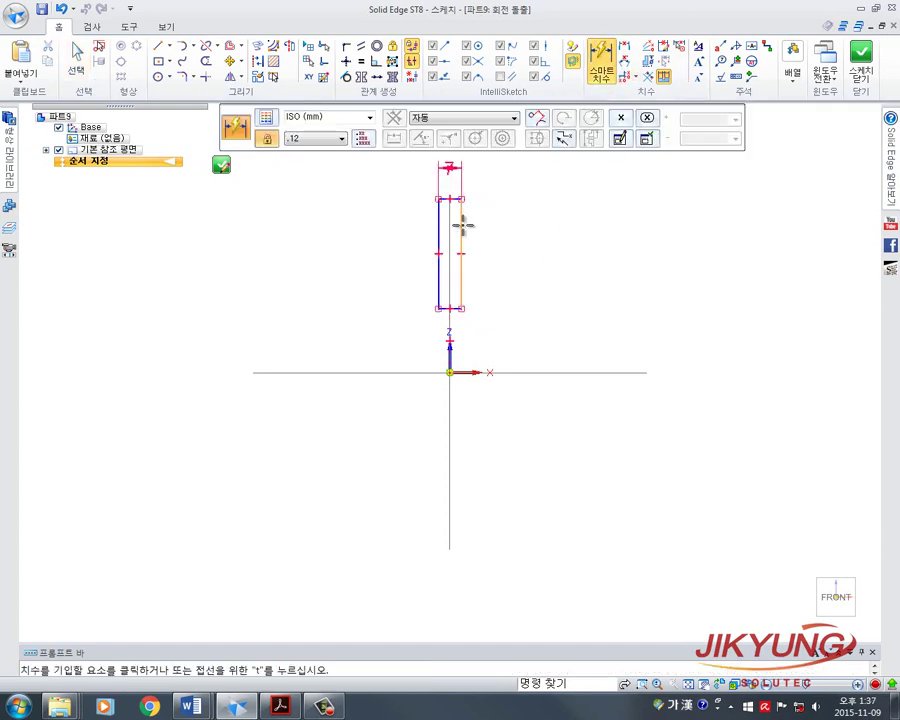
click(461, 224)
click(527, 232)
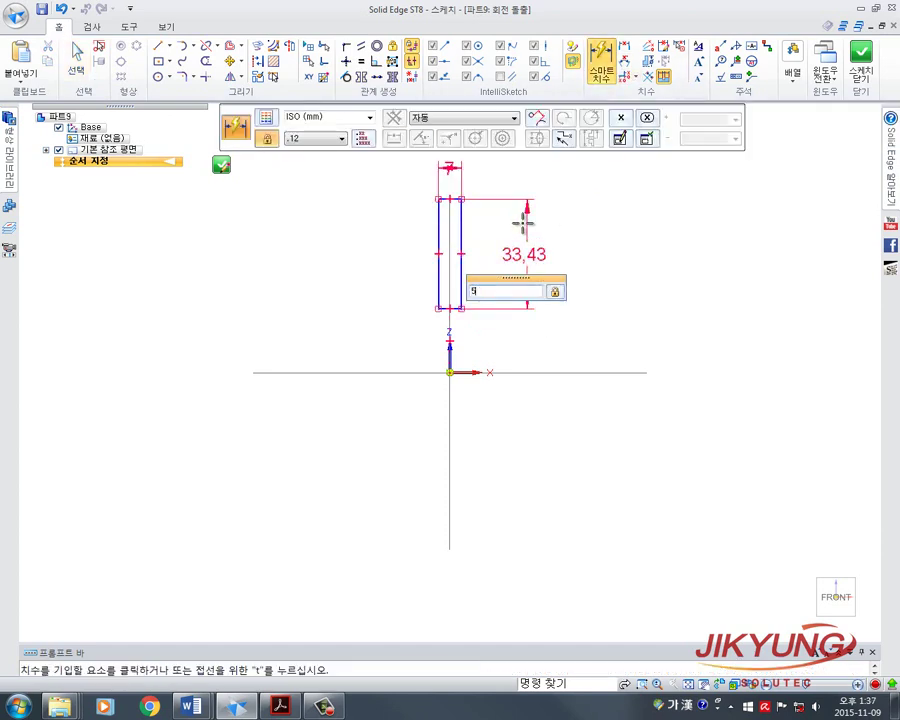
text(9)
key(Return)
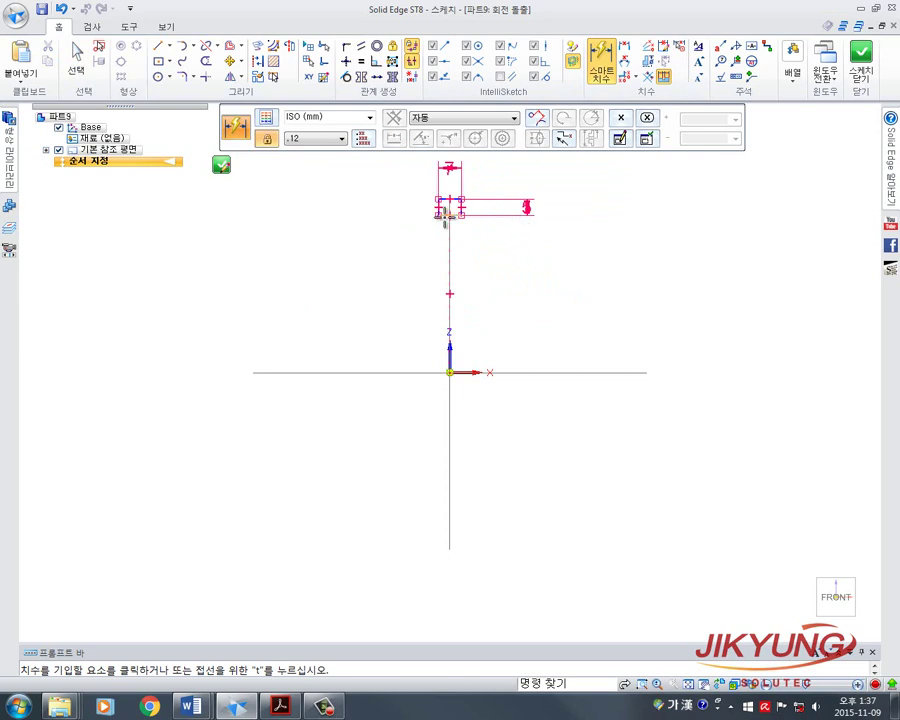
scroll(444, 218, up, 3)
scroll(424, 262, down, 1)
key(Escape)
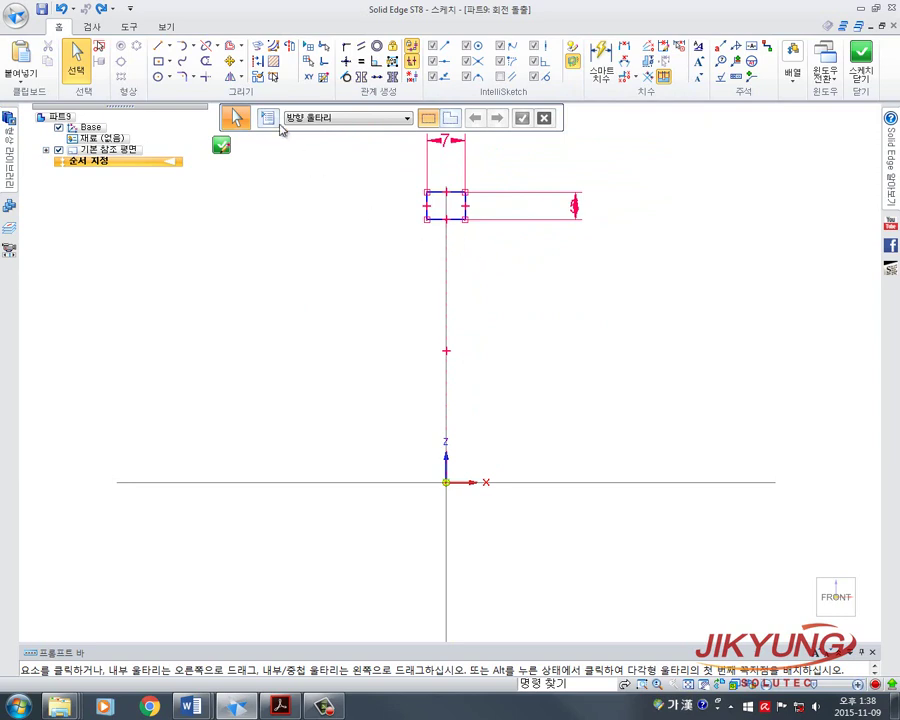
Step: Project the horizontal reference line through the origin into the sketch, keeping the default projection options
click(257, 48)
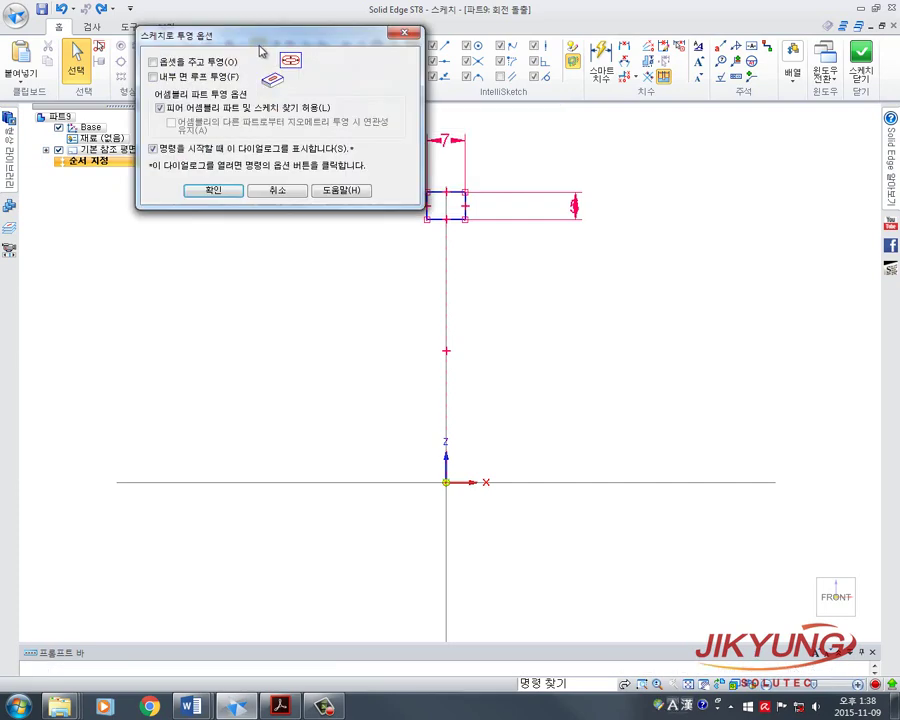
mouse_move(259, 45)
mouse_down()
mouse_move(267, 18)
mouse_move(275, 78)
mouse_up()
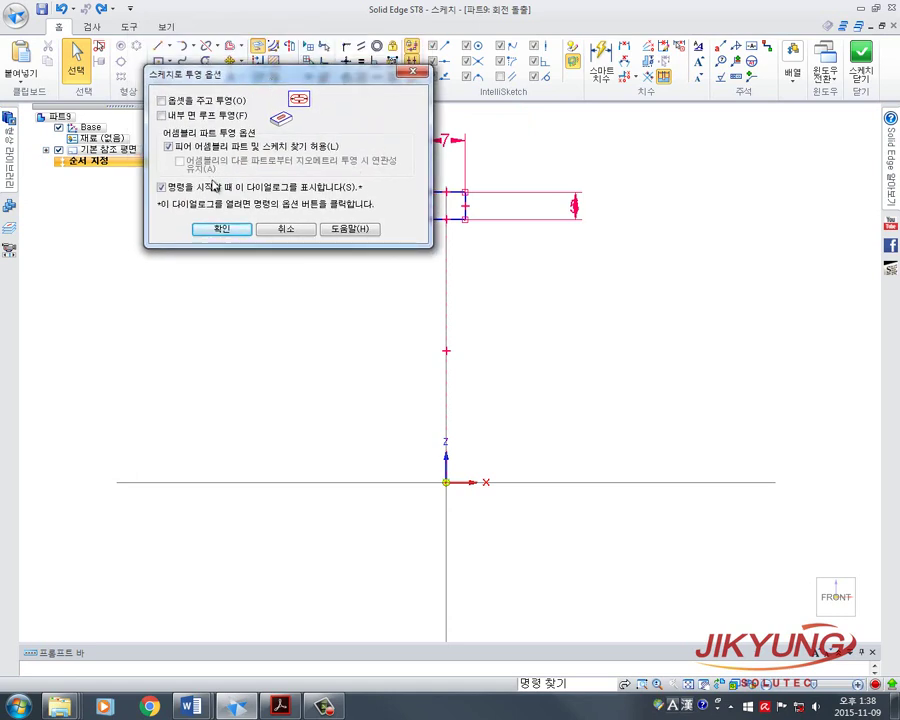
click(238, 234)
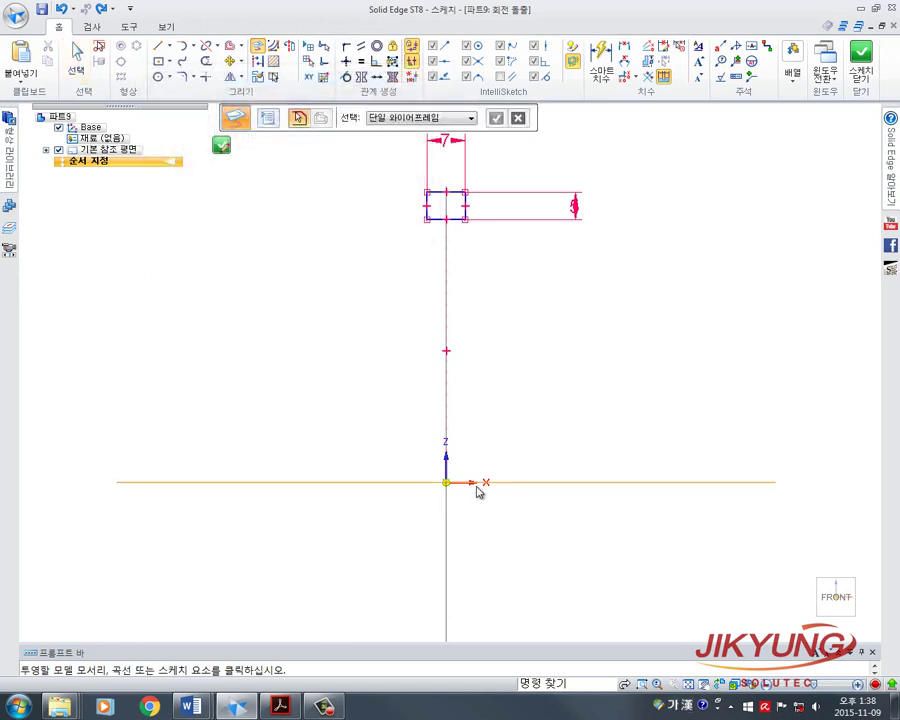
click(540, 482)
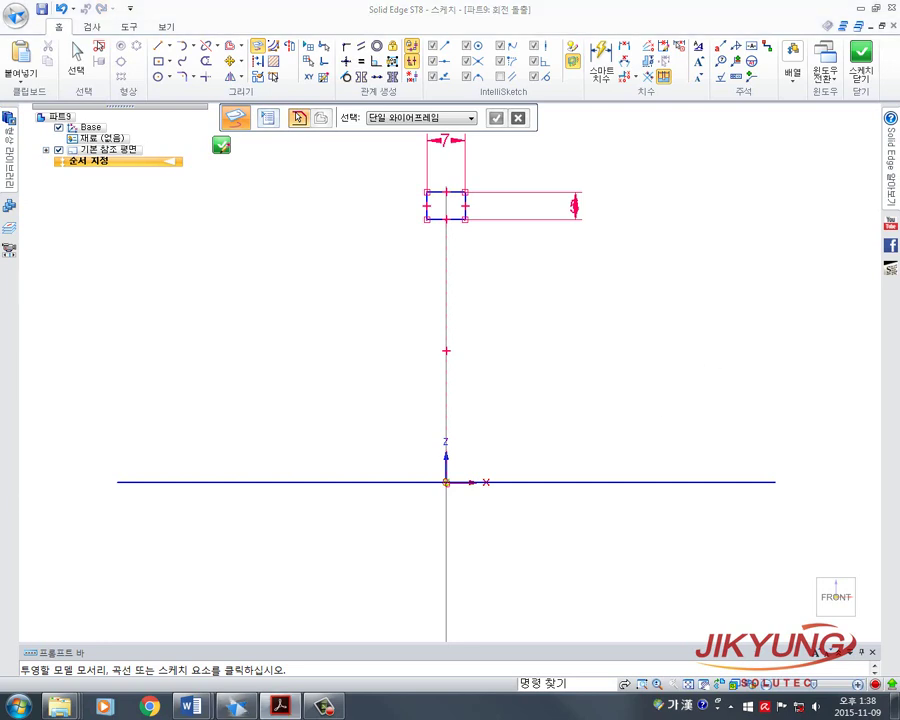
click(258, 48)
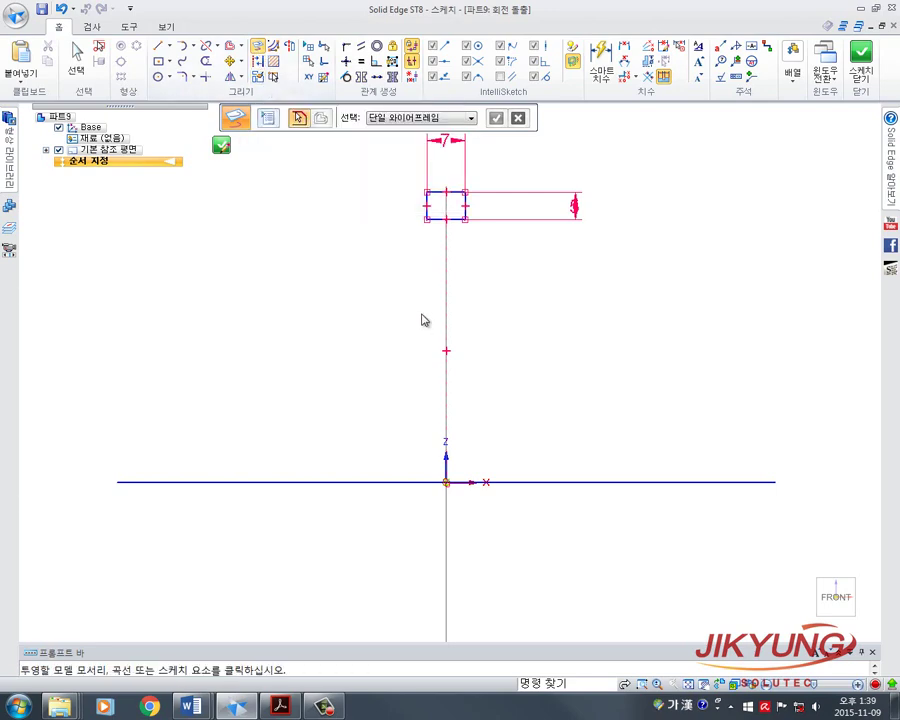
key(Escape)
Step: Switch to Part2.par and start a sketch on a plane parallel to the bracket's outer side face, offset outward from it
key(ctrl+Tab)
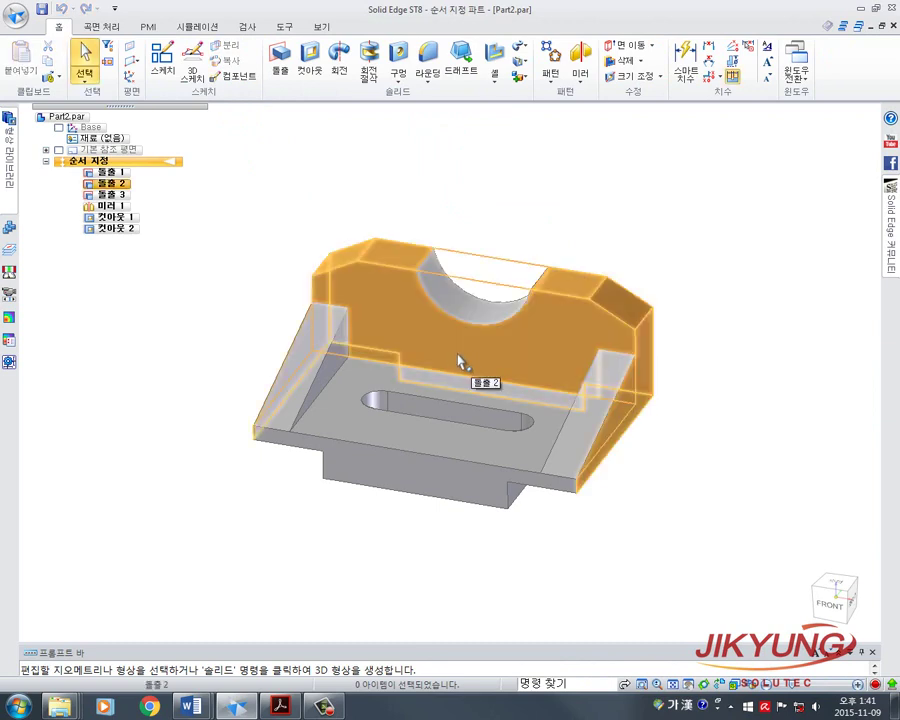
scroll(462, 412, up, 2)
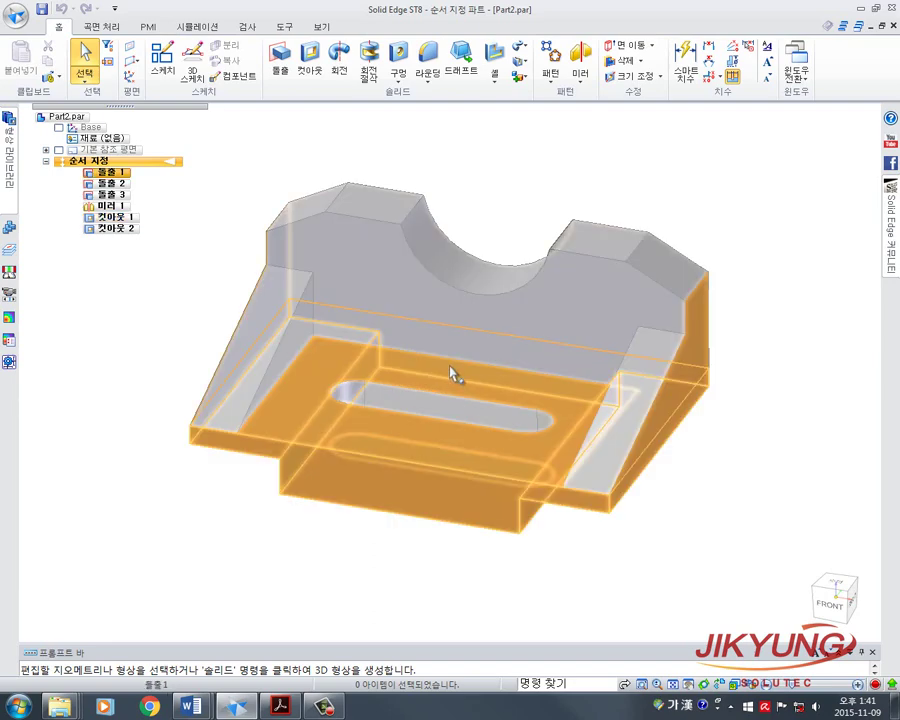
scroll(450, 361, down, 1)
shift+middle_drag(449, 359, 396, 349)
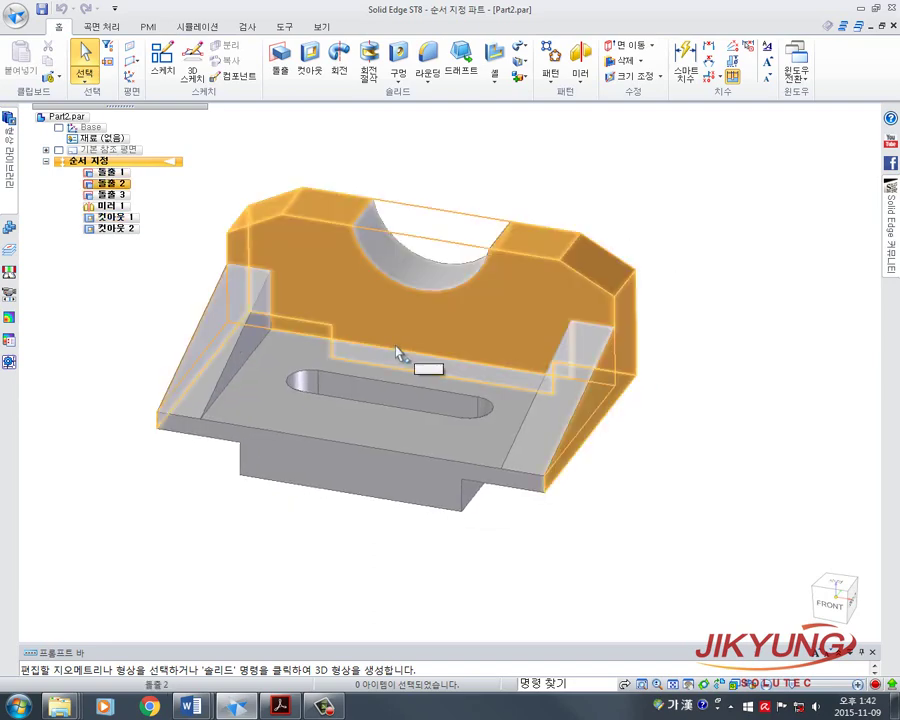
click(166, 62)
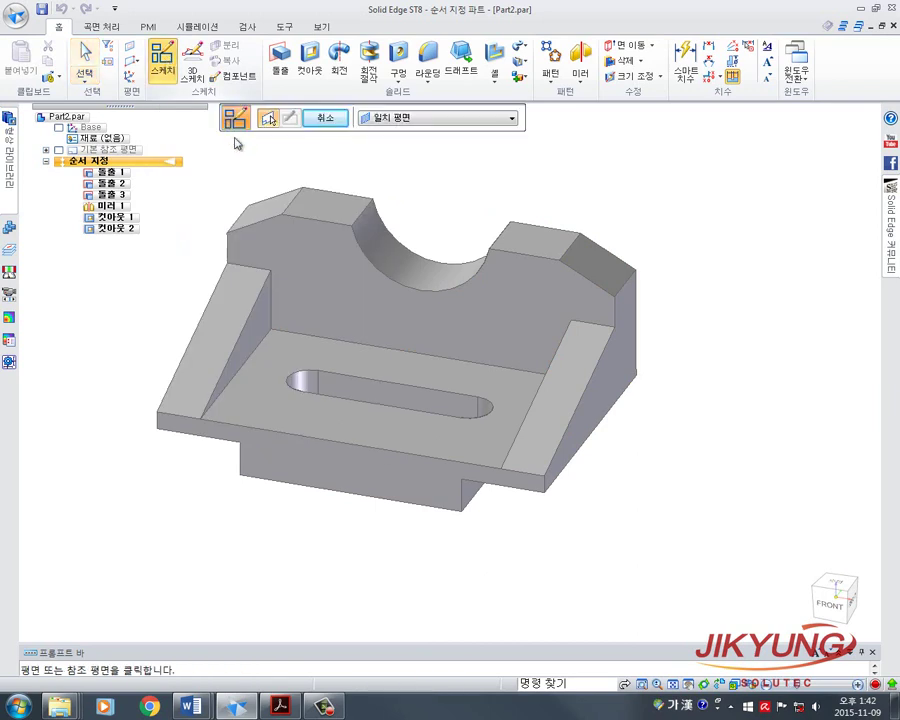
click(385, 118)
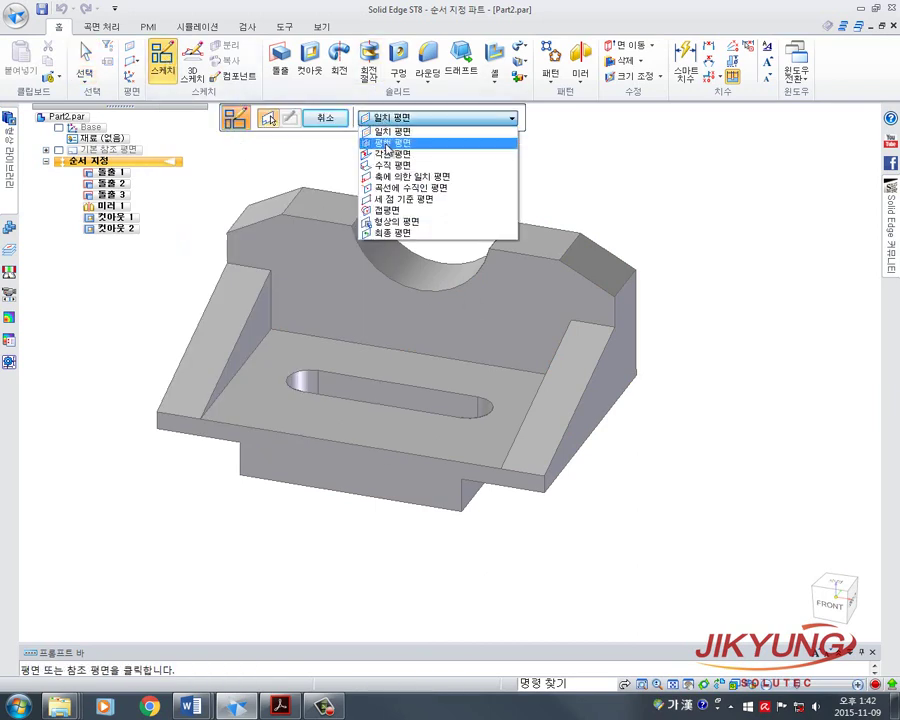
click(385, 143)
scroll(283, 141, down, 2)
click(507, 288)
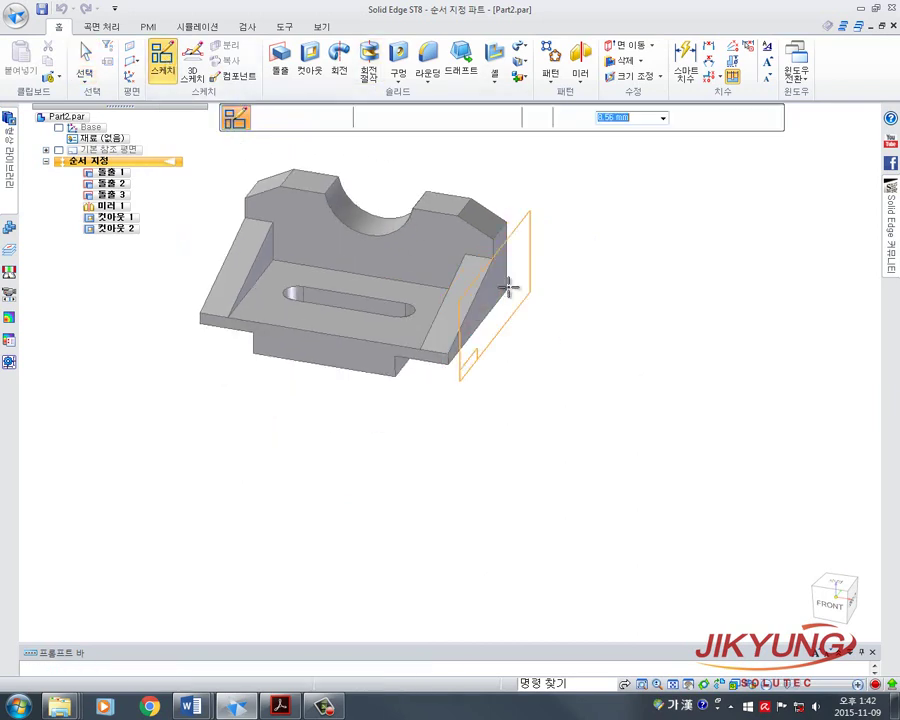
click(576, 307)
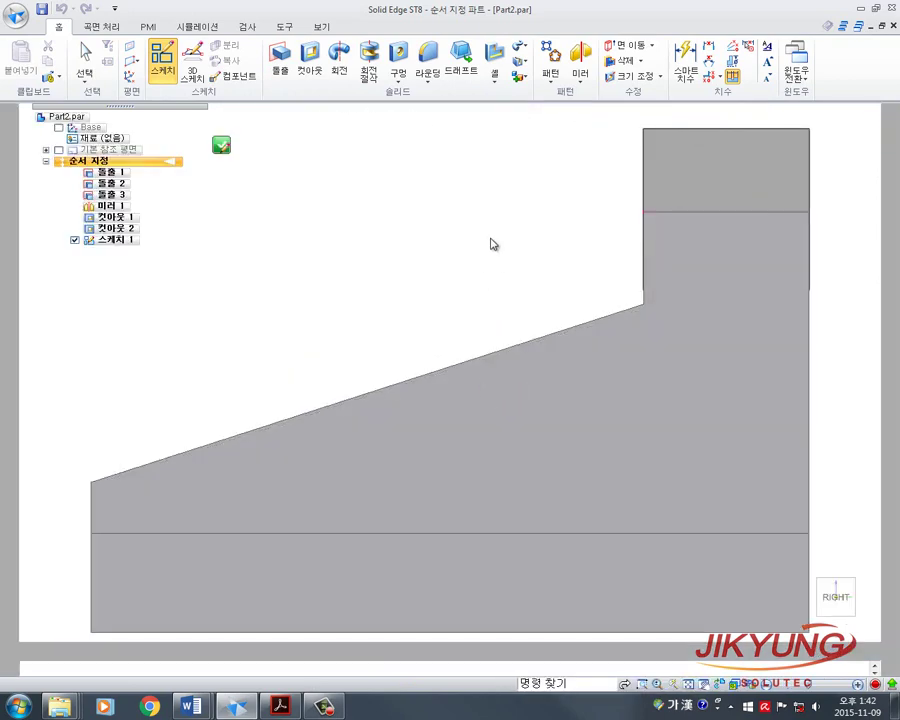
scroll(494, 223, down, 2)
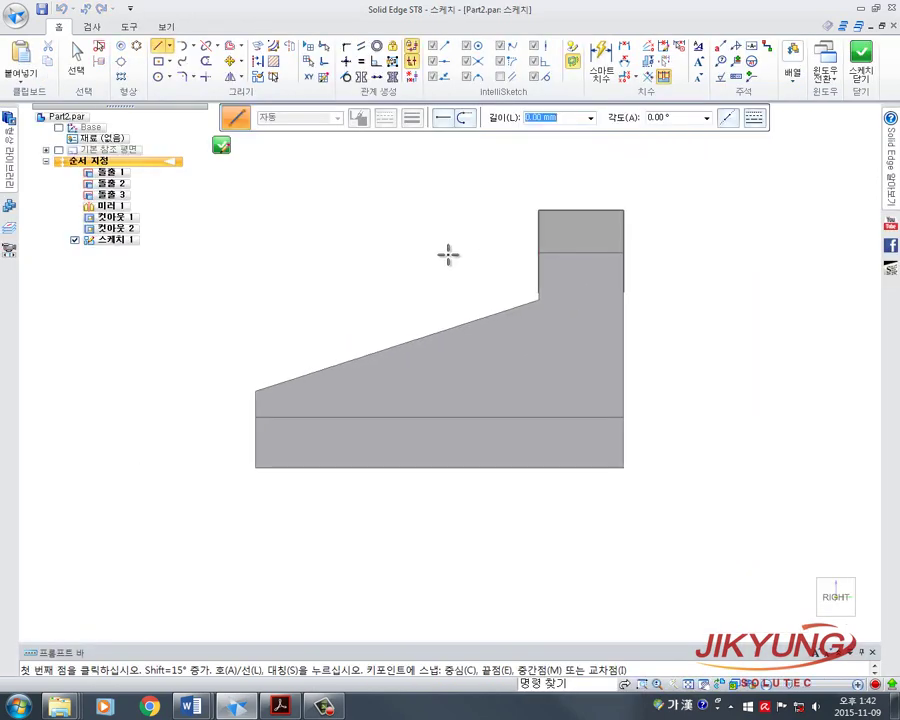
Step: Project the upright's top edge and upper front vertical edge into the sketch with default projection options and Single Wireframe (단일 와이어프레임) selection
click(259, 48)
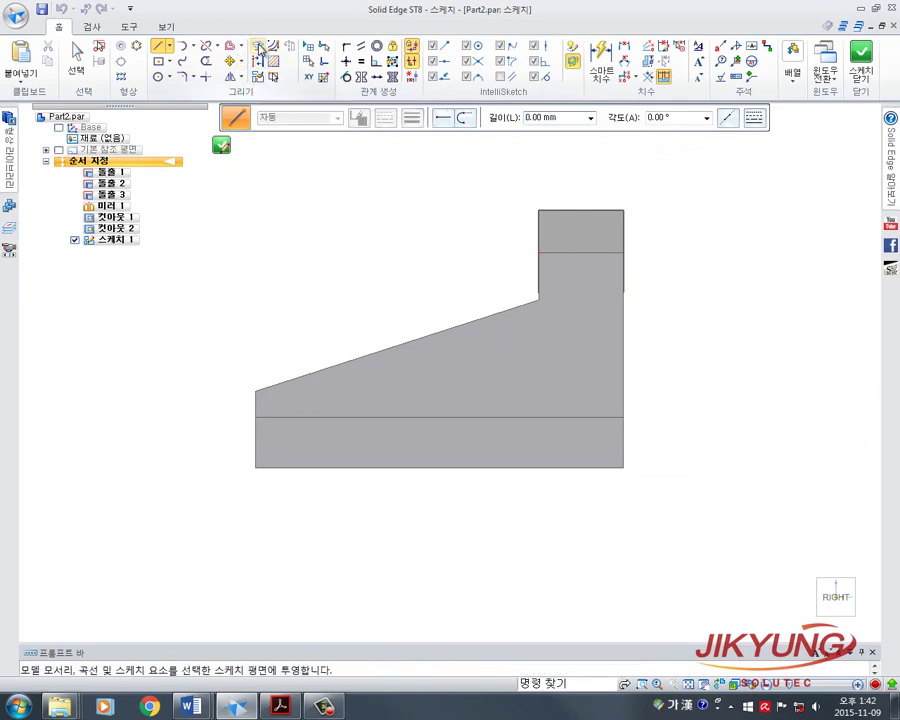
drag(292, 68, 462, 149)
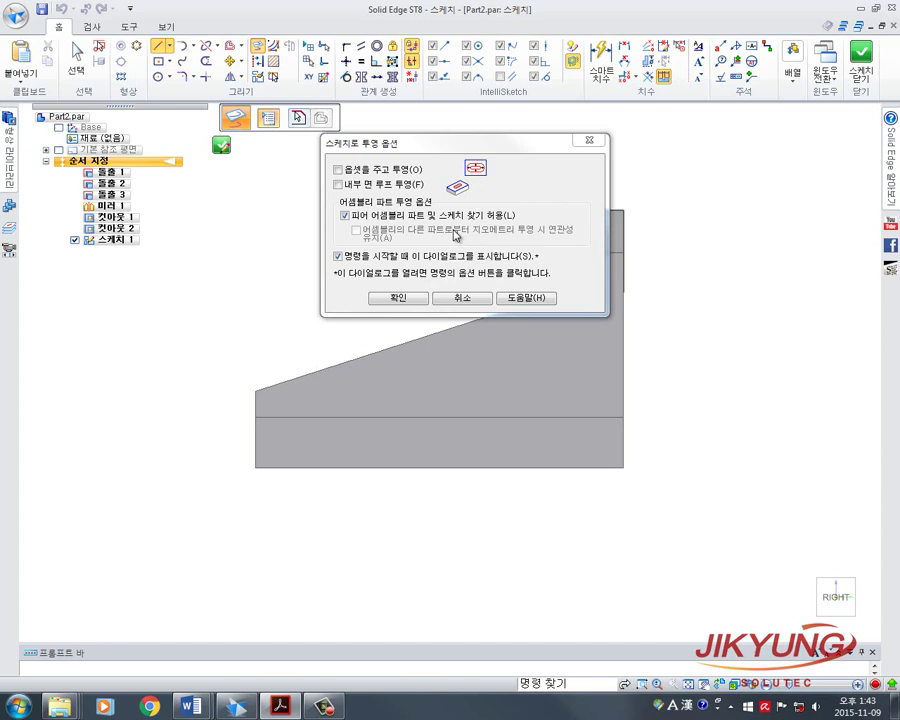
click(396, 298)
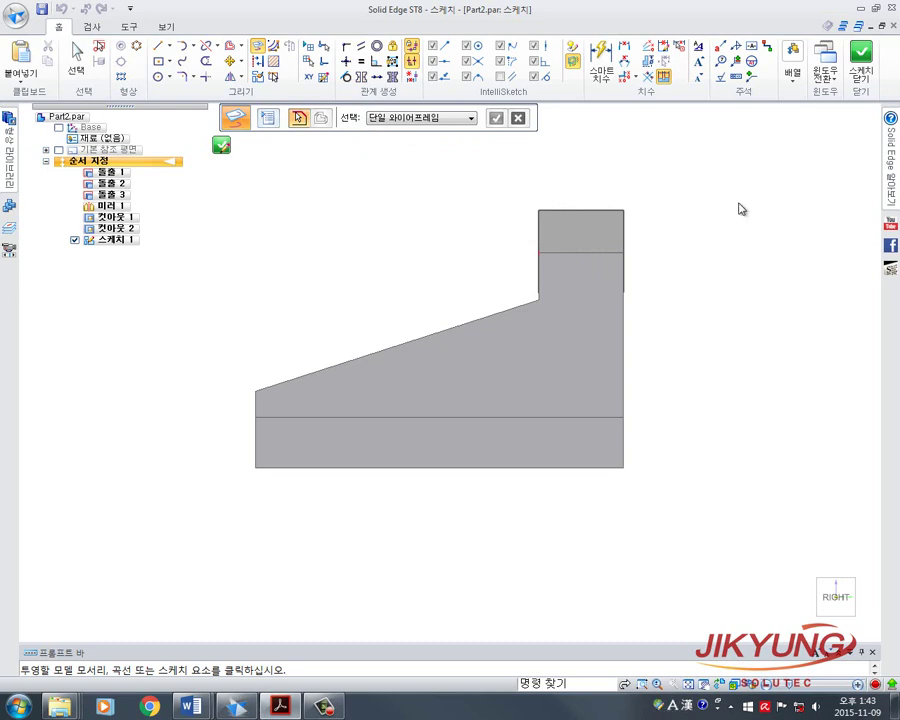
click(418, 118)
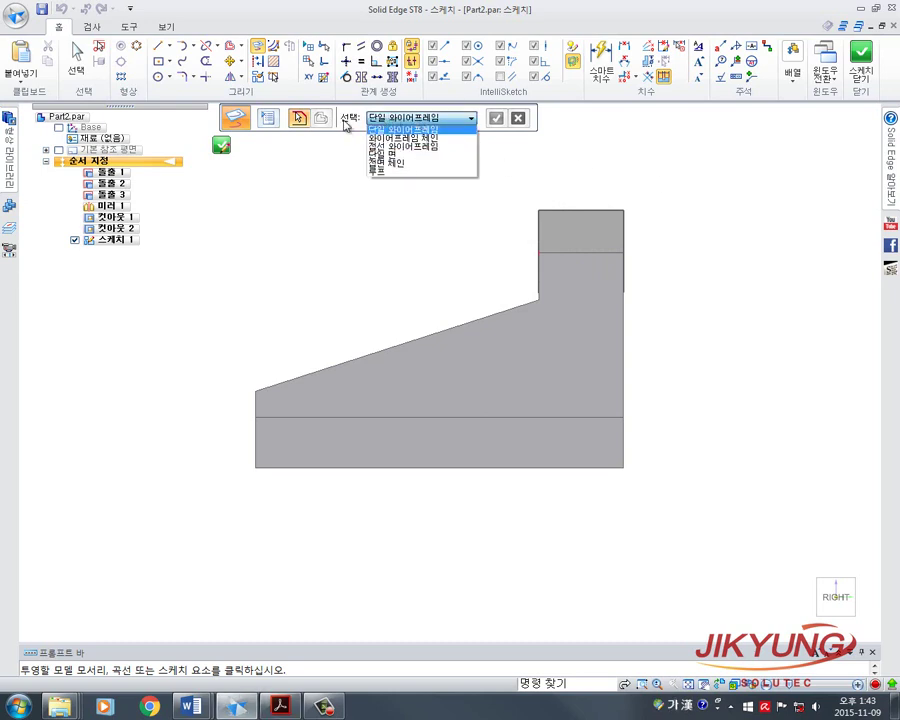
click(416, 129)
click(468, 119)
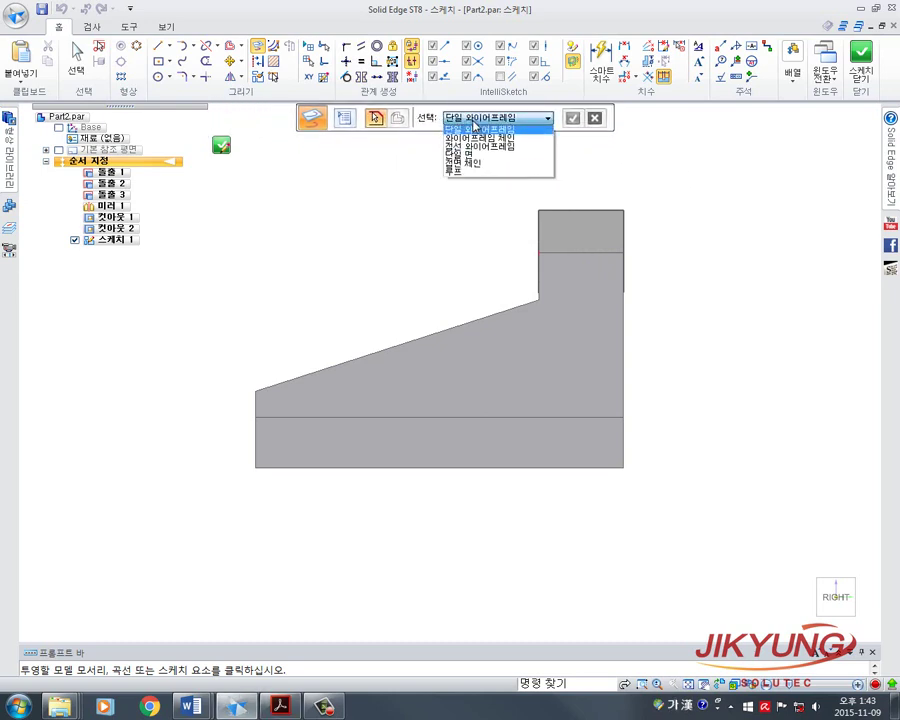
click(476, 129)
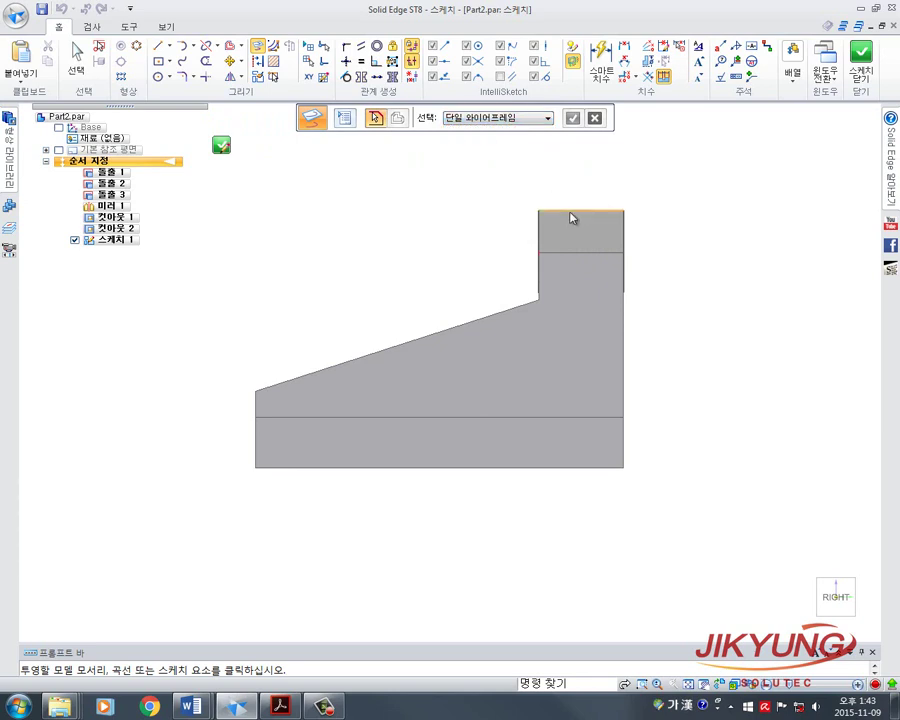
click(570, 212)
click(538, 272)
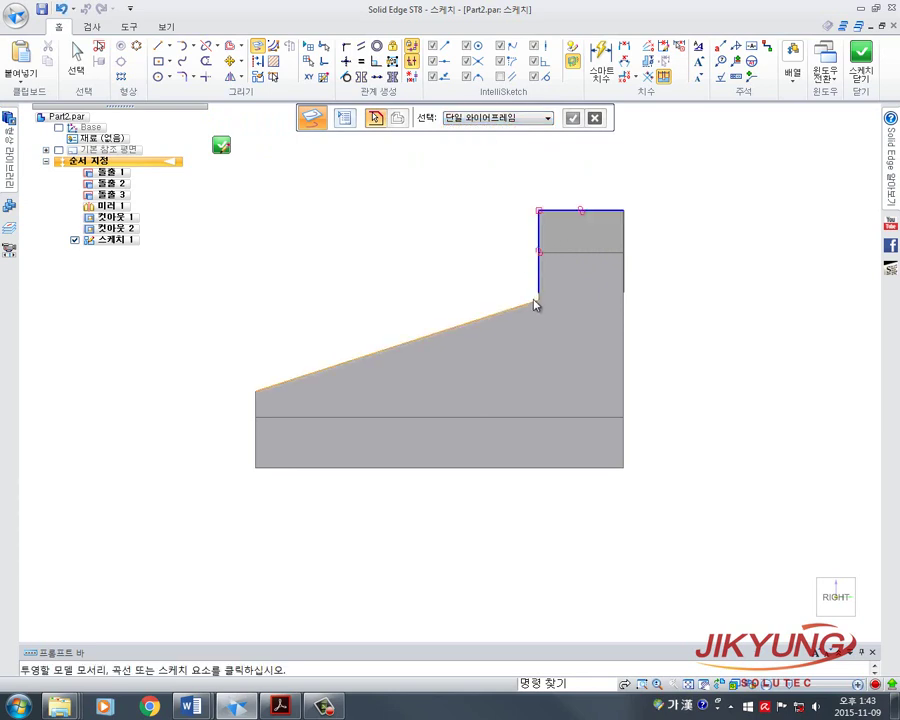
Step: Try projecting the bracket's side face outline with Single Face (단일 면) selection, and undo that projection
click(508, 118)
click(508, 138)
click(512, 118)
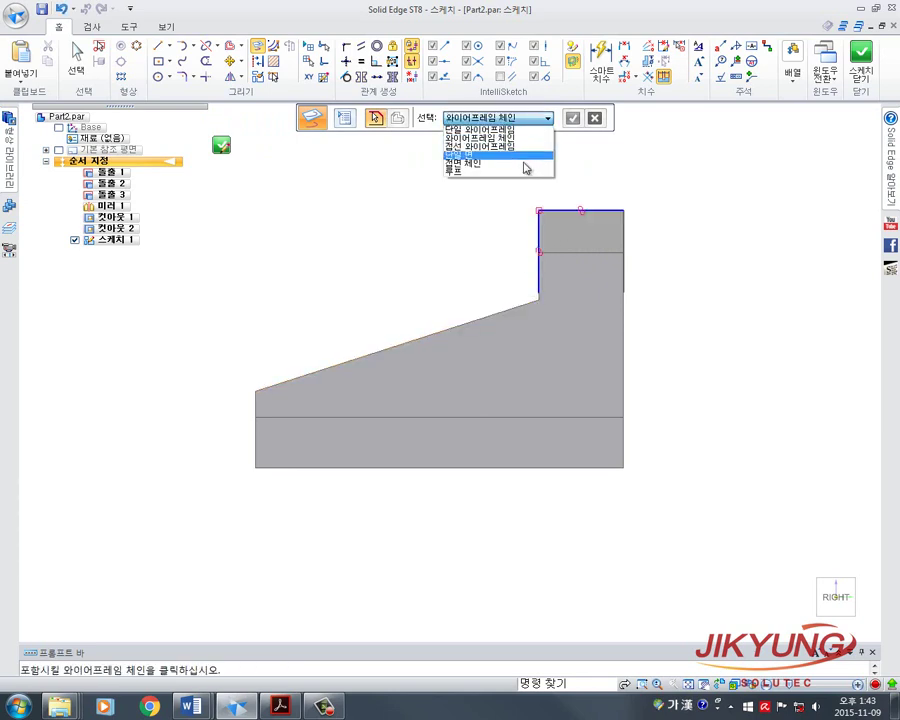
click(498, 156)
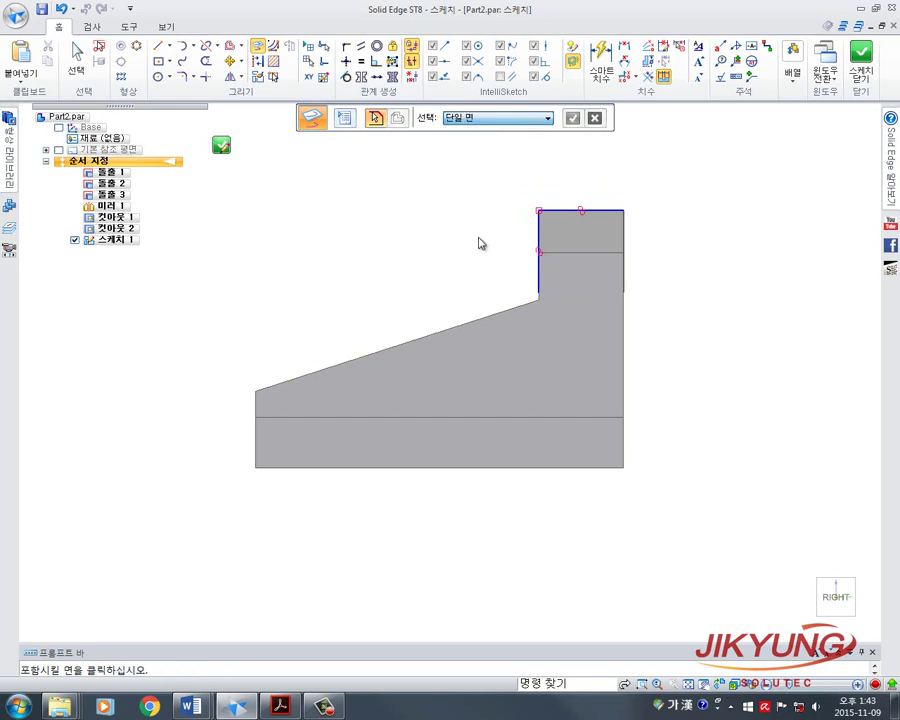
click(531, 309)
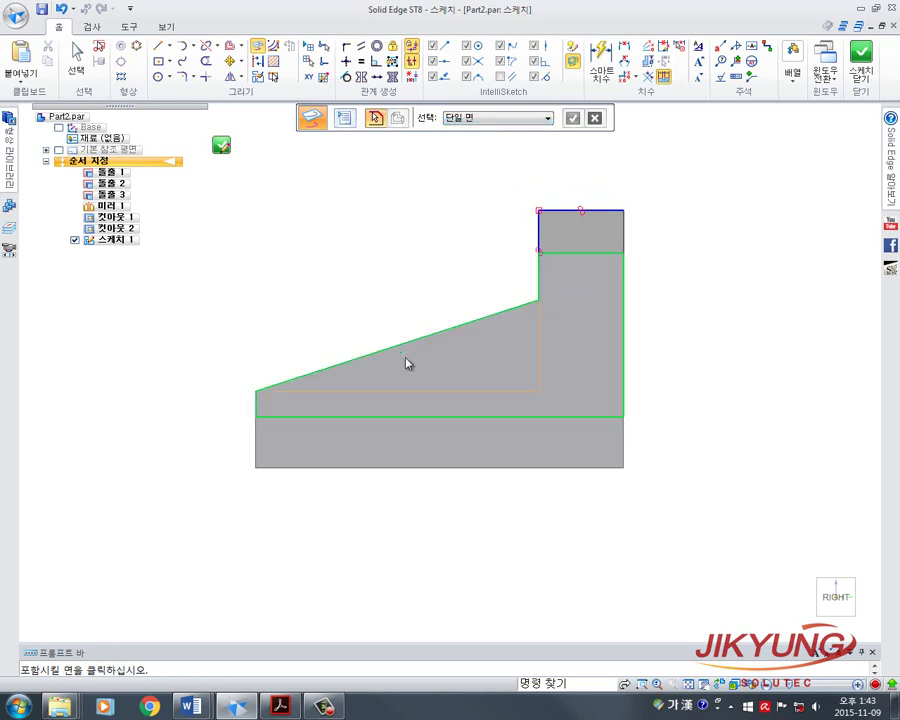
right_click(428, 279)
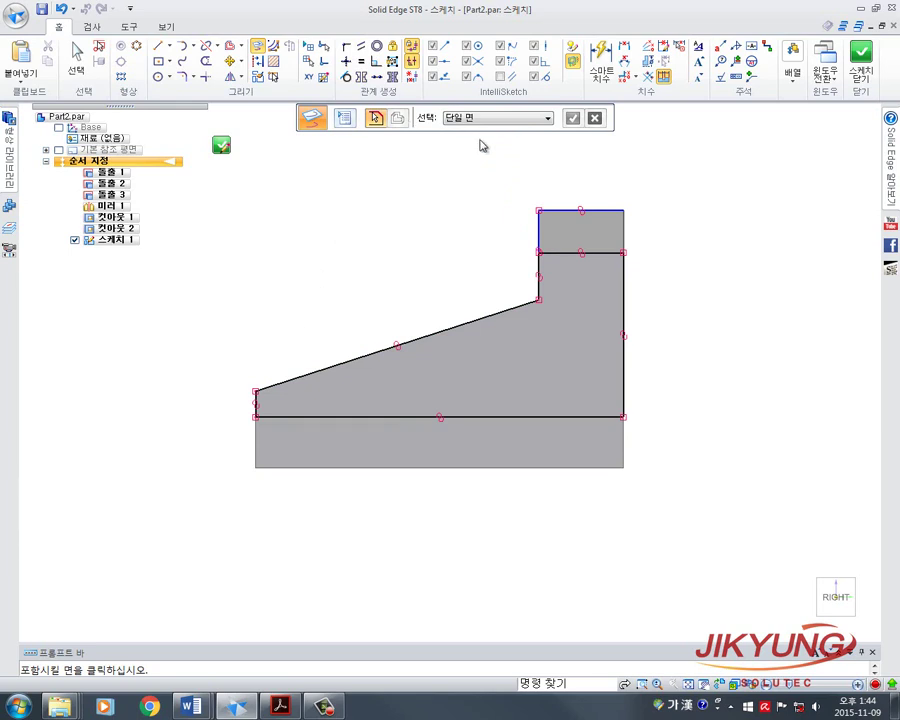
key(ctrl+z)
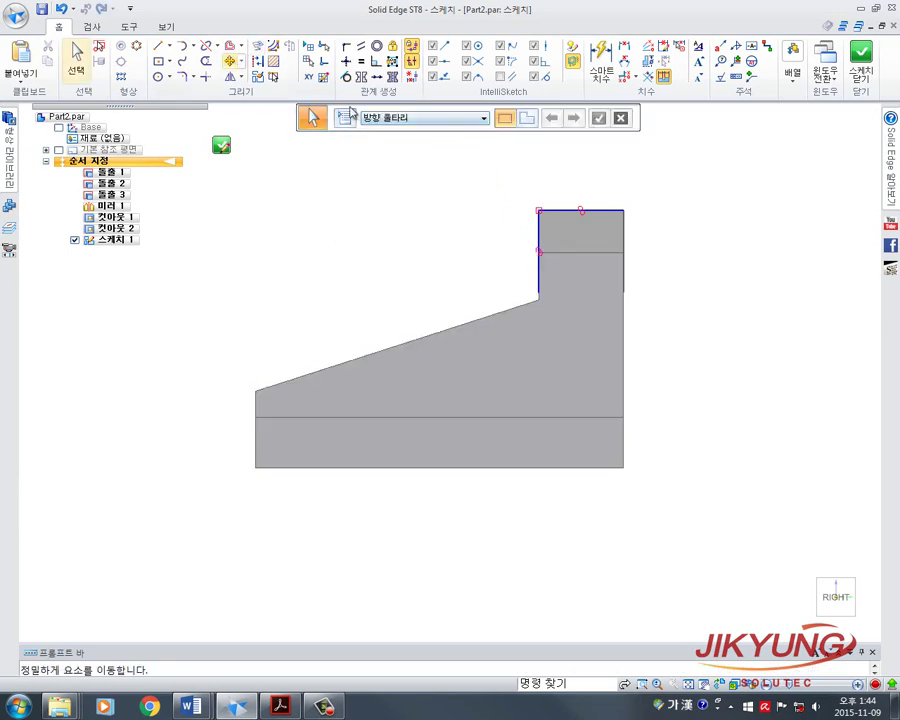
Step: Project the bracket's entire side face outline into the sketch using Single Face (단일 면) selection, and close the sketch
click(168, 29)
click(60, 27)
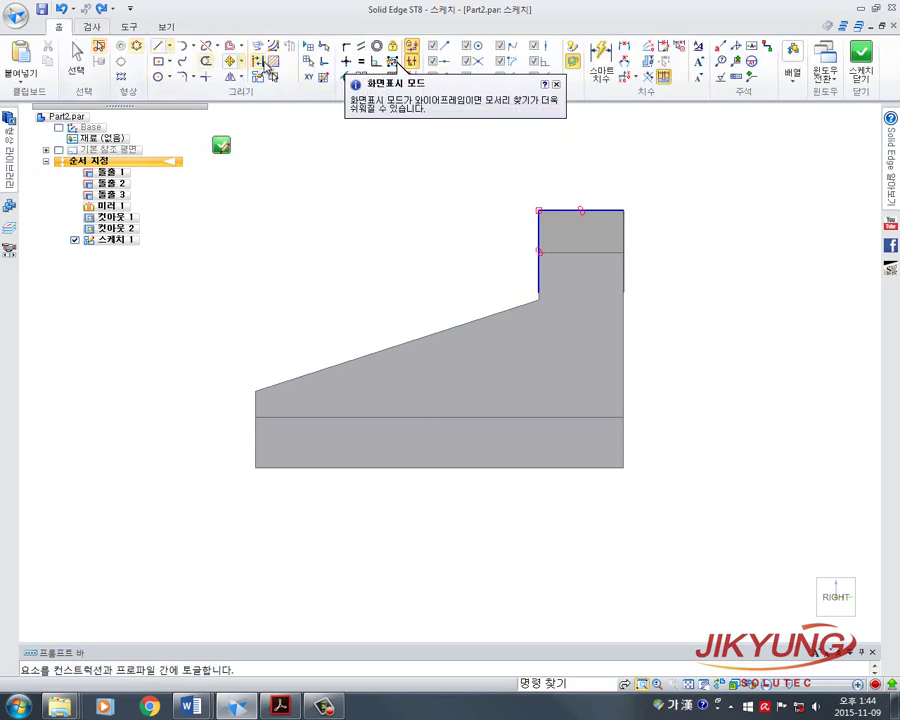
click(572, 62)
click(303, 191)
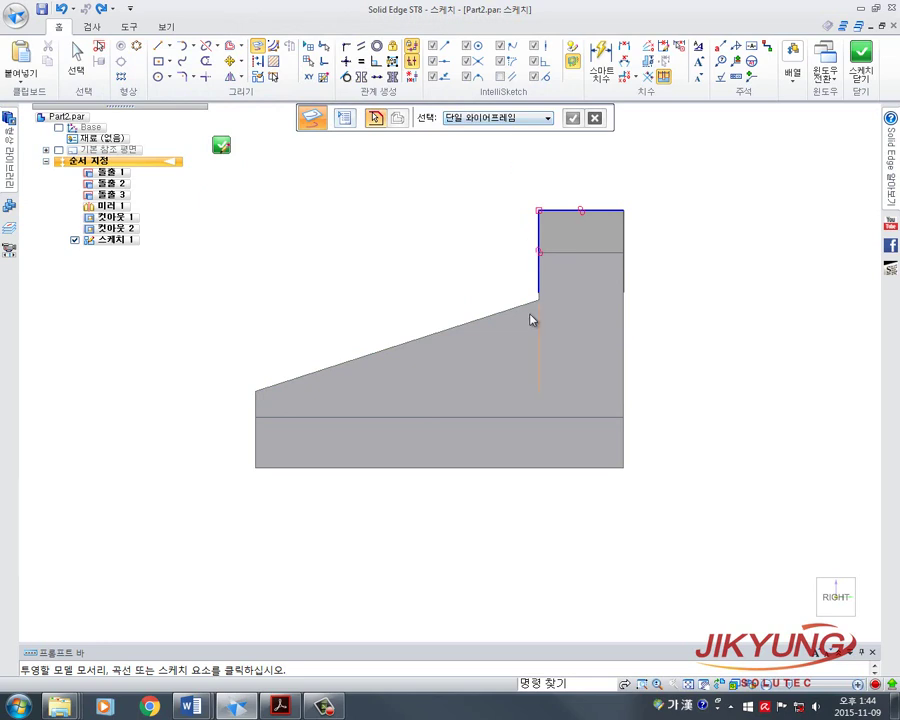
drag(490, 170, 659, 340)
right_click(659, 340)
click(505, 120)
click(465, 163)
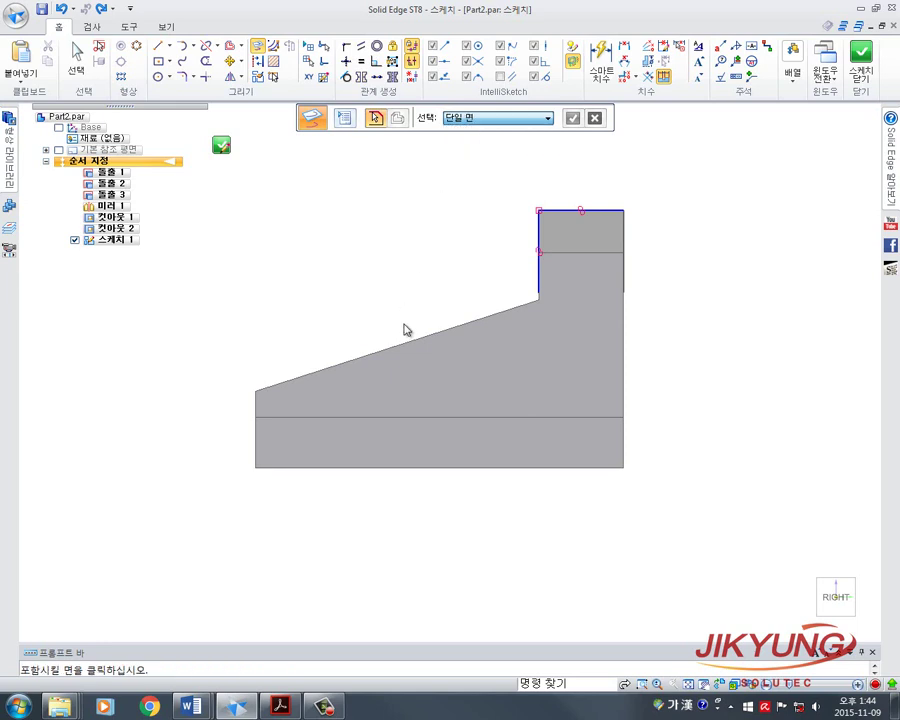
click(458, 420)
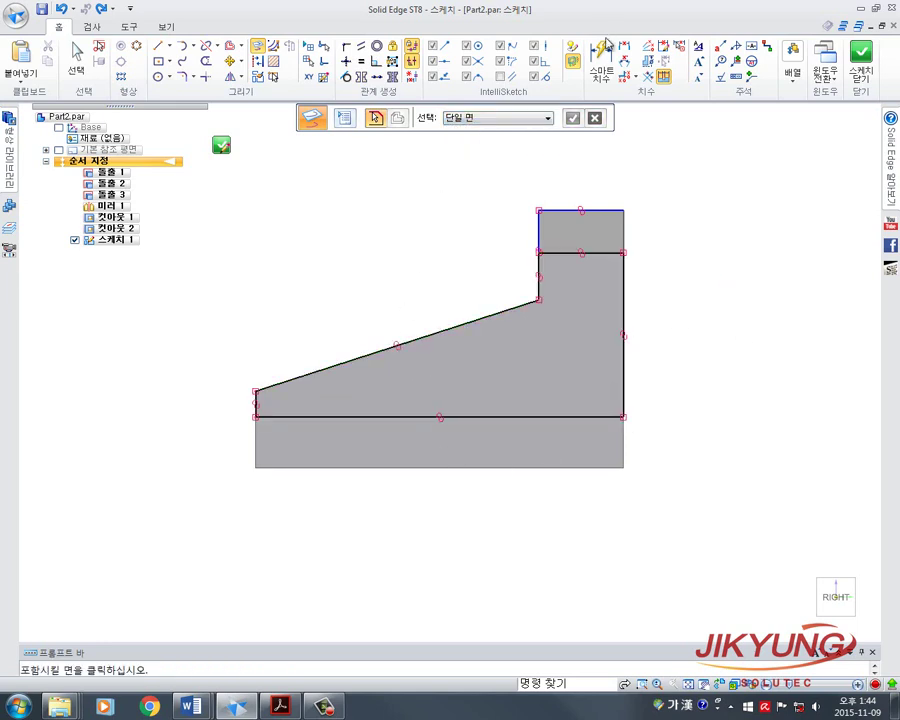
click(219, 148)
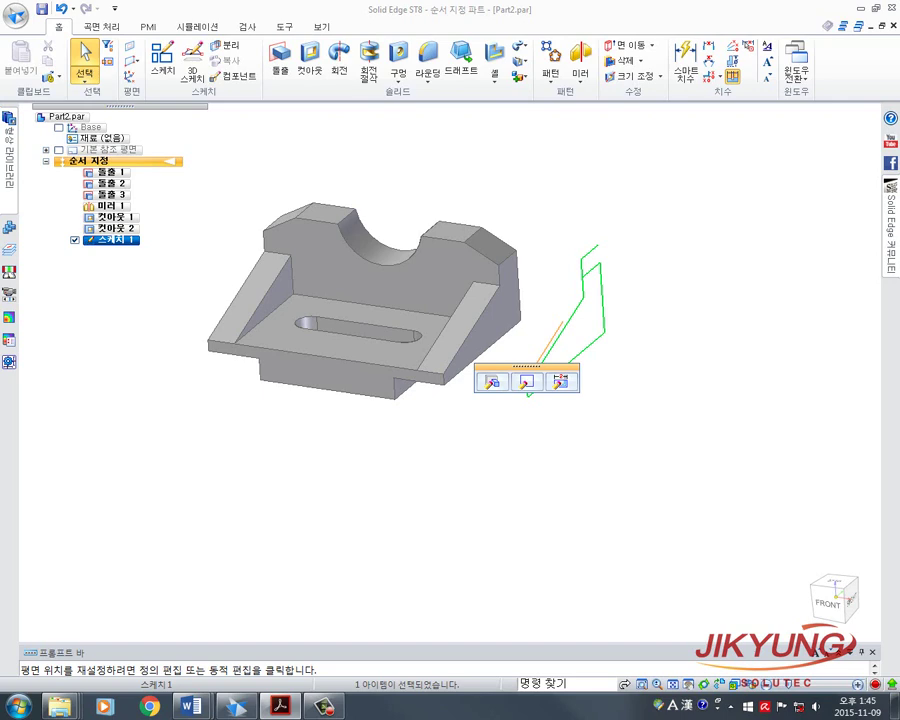
Step: Return to the 파트9 revolve sketch and add a 25 mm symmetric diameter dimension from the projected horizontal line to the rectangle's top edge
click(799, 78)
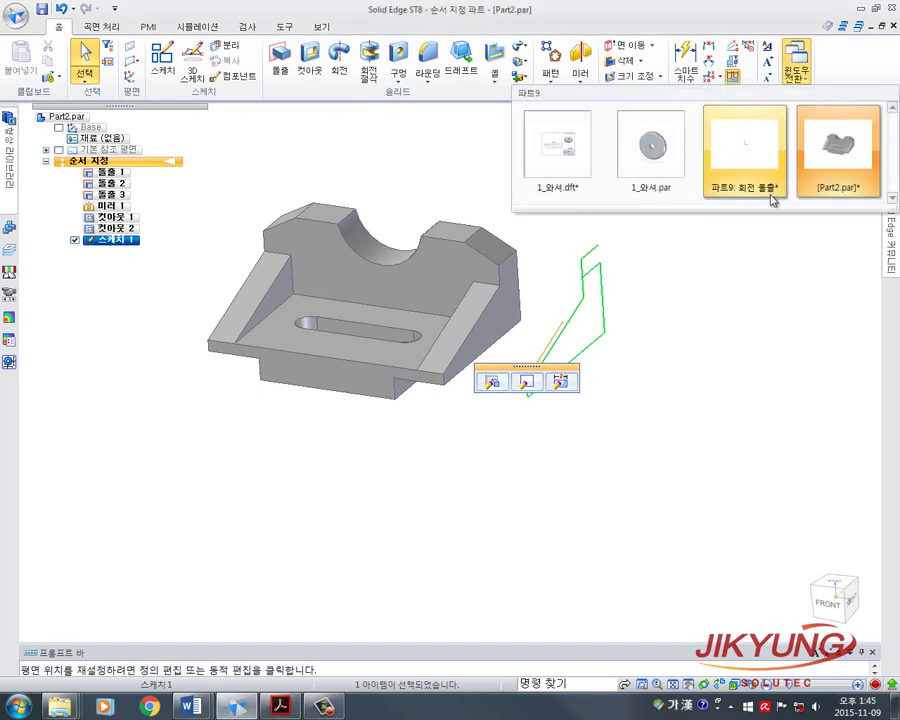
click(717, 198)
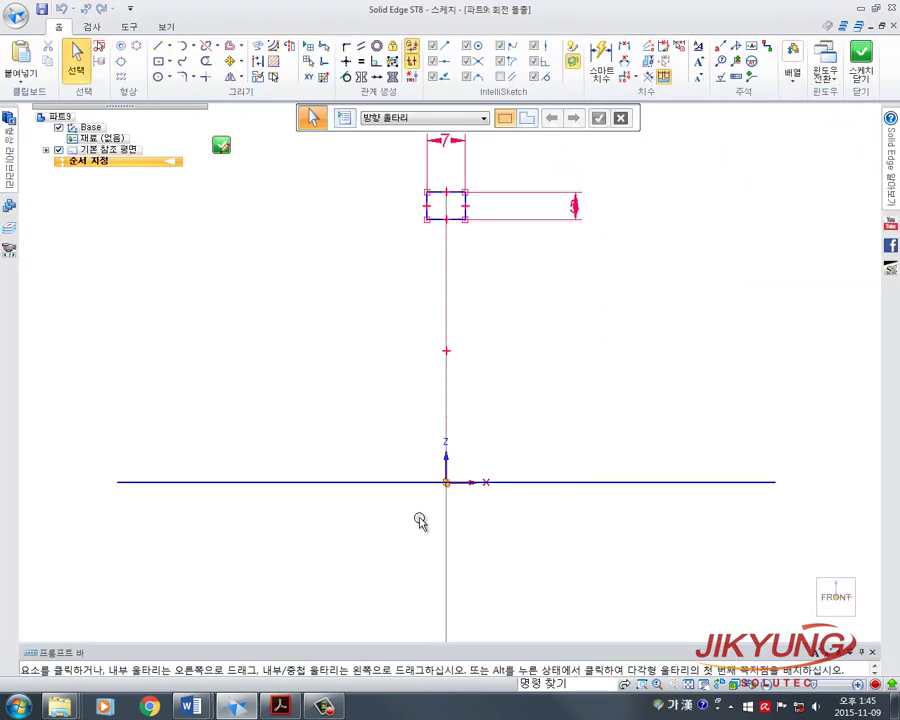
click(531, 484)
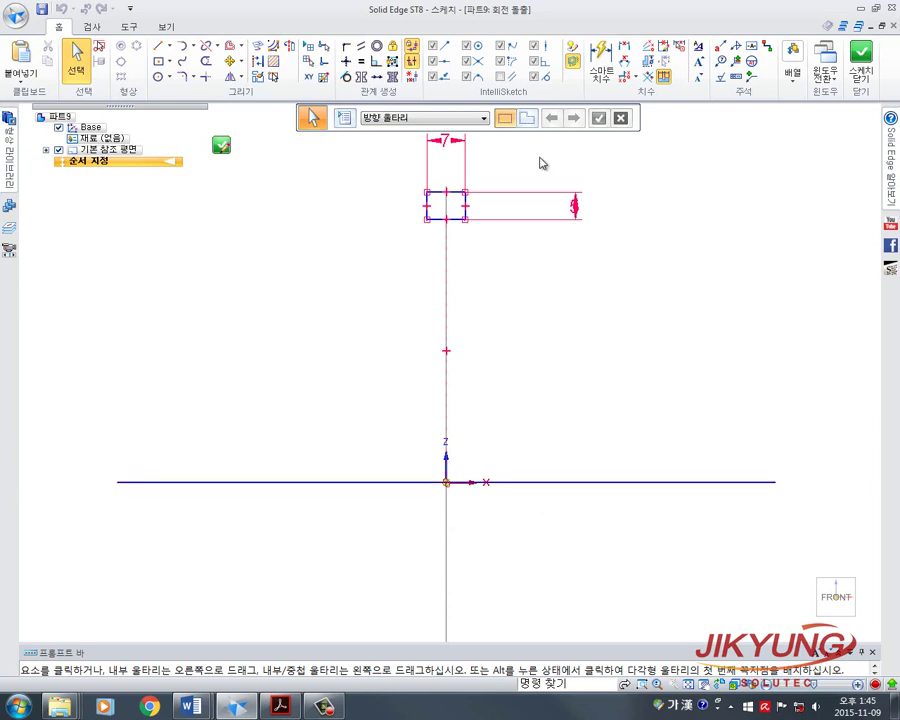
click(648, 63)
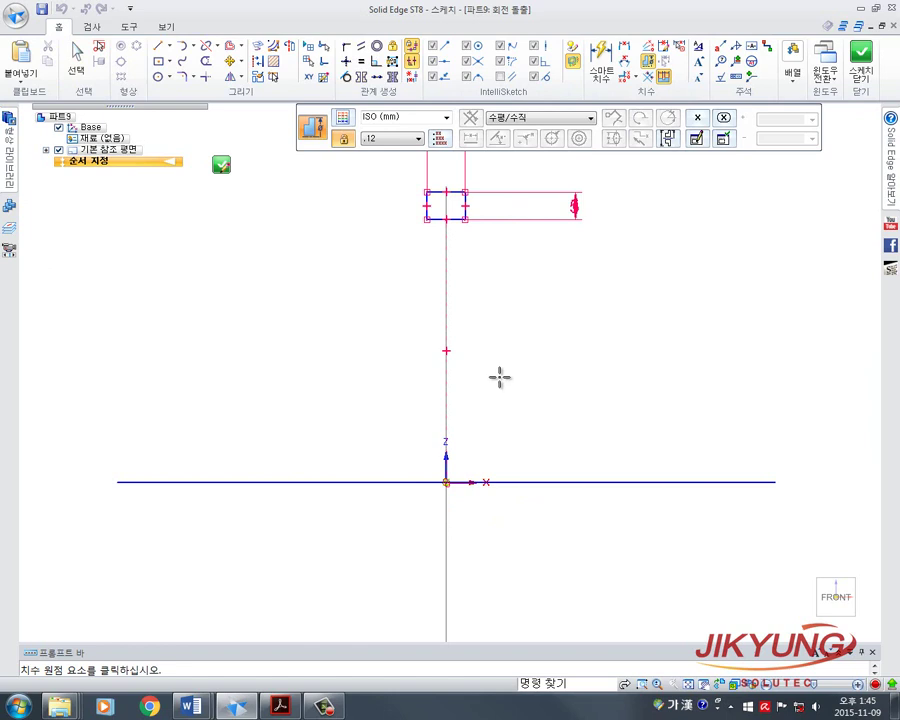
click(392, 481)
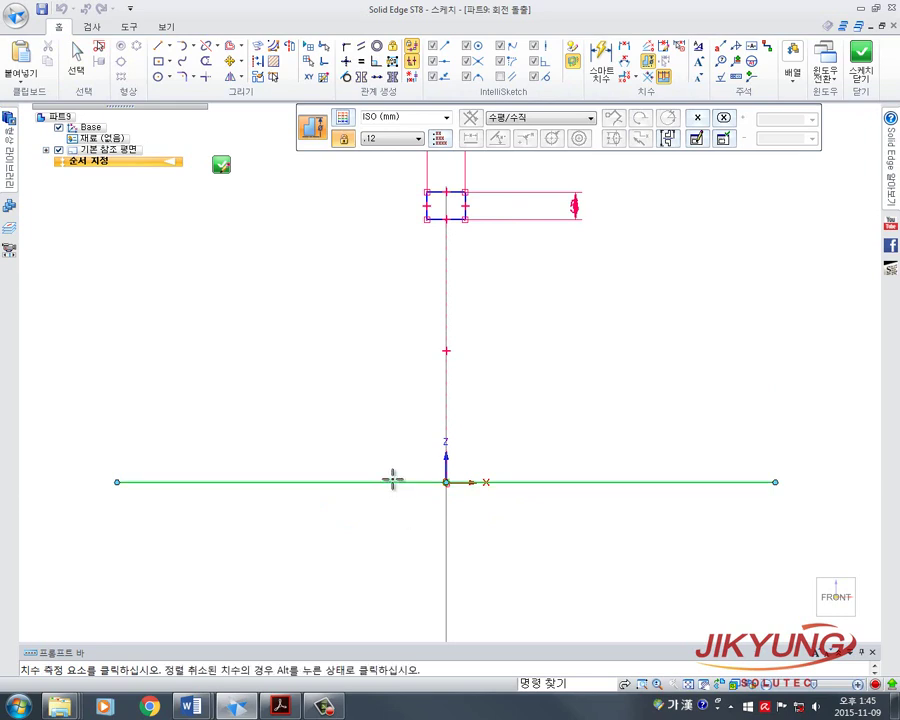
click(437, 192)
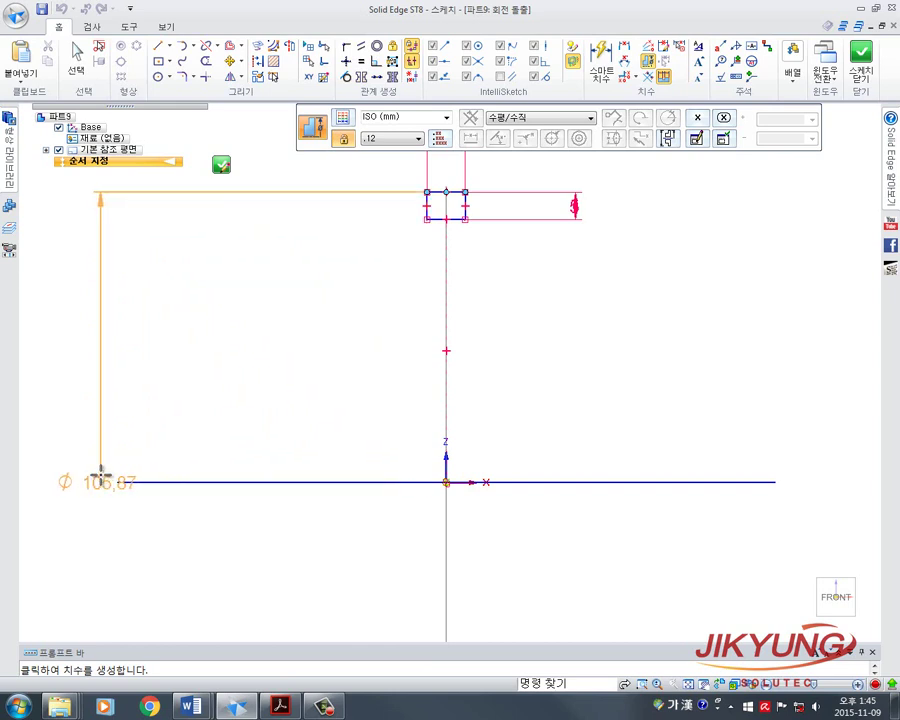
click(100, 476)
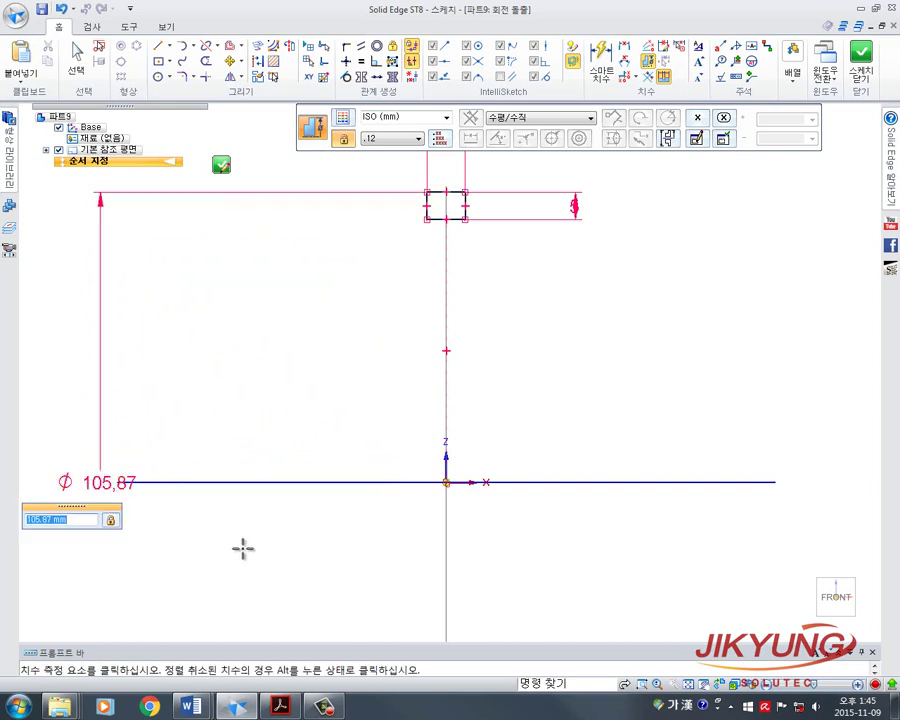
text(25)
key(Return)
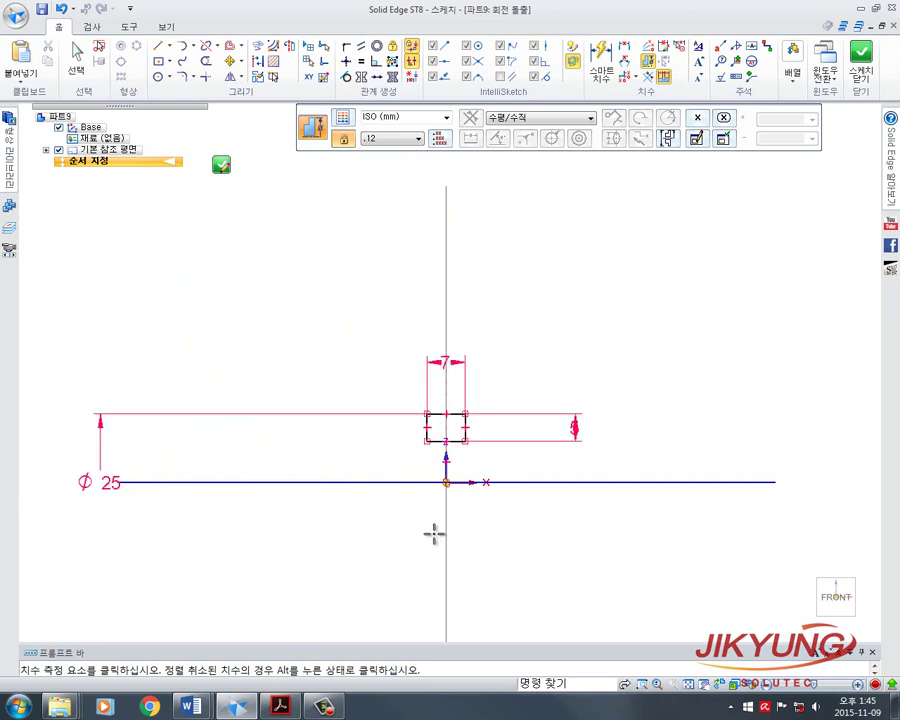
Step: Try to close the revolve sketch and examine the reported profile errors
scroll(431, 444, up, 2)
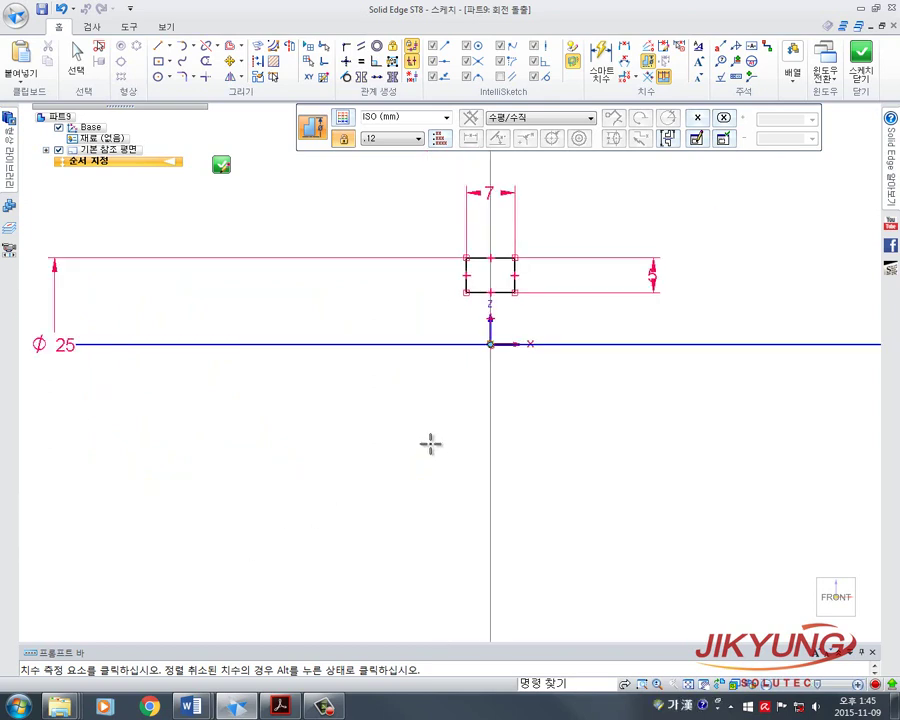
click(858, 80)
mouse_move(196, 110)
mouse_down()
mouse_move(264, 124)
mouse_move(420, 90)
mouse_up()
mouse_move(324, 150)
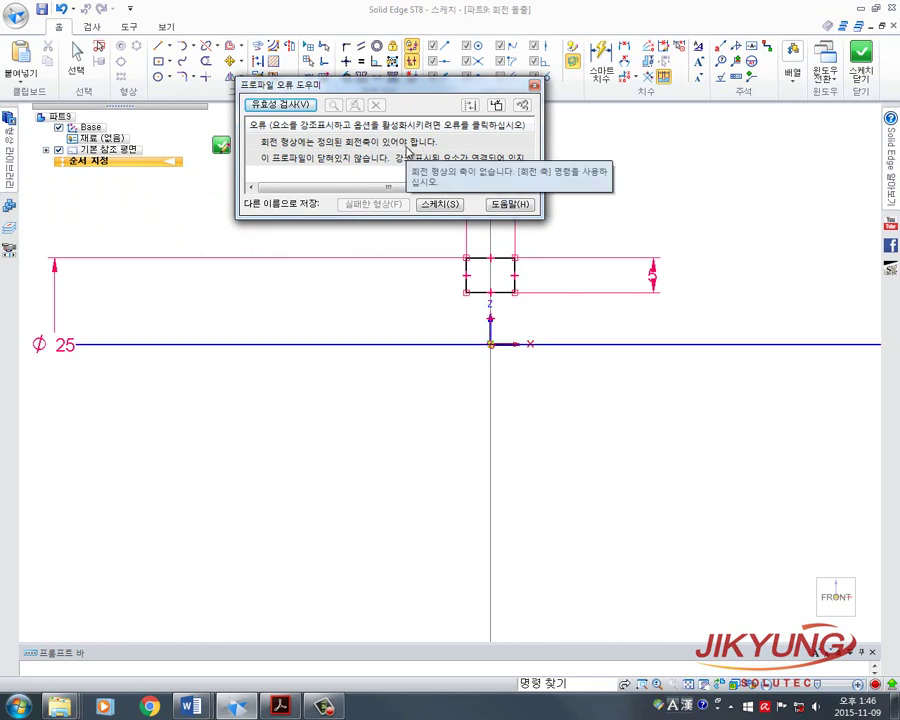
Step: Dismiss the profile errors, assign the projected horizontal line as the axis of revolution (회전축), and close the sketch
click(535, 86)
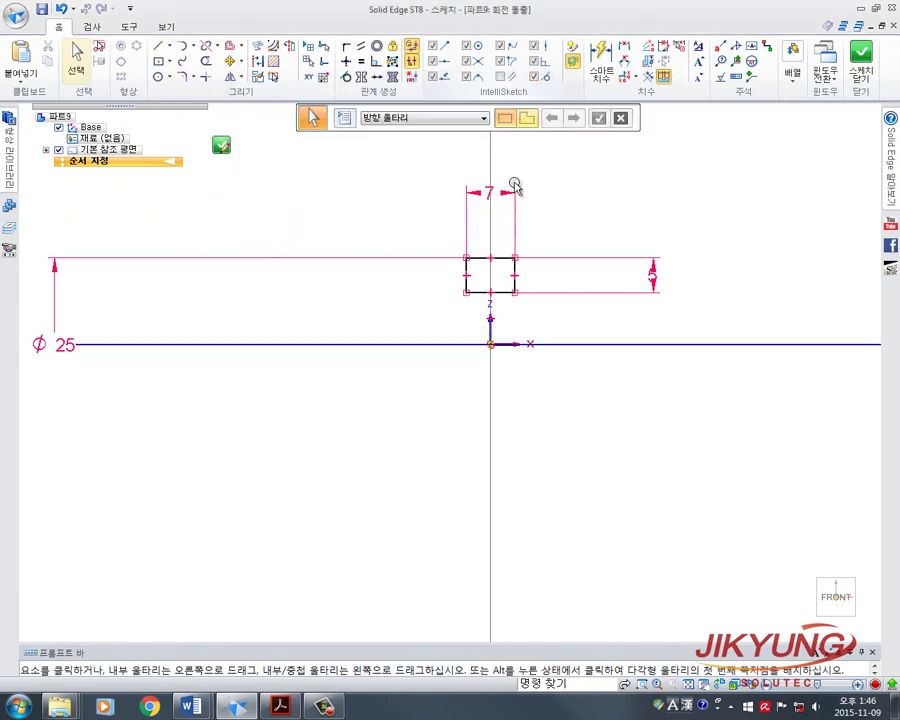
click(556, 345)
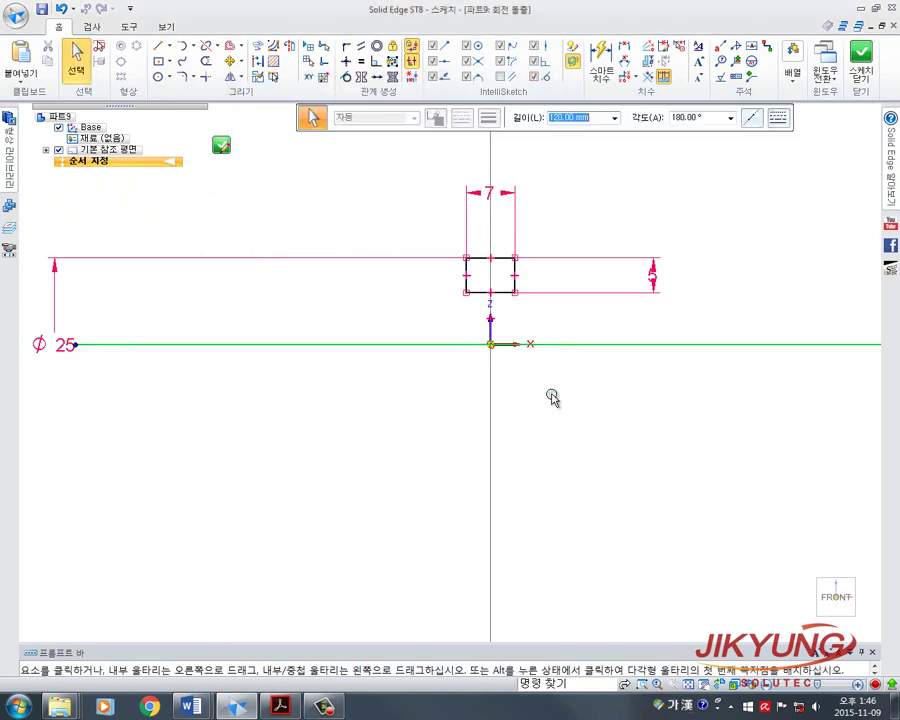
click(258, 52)
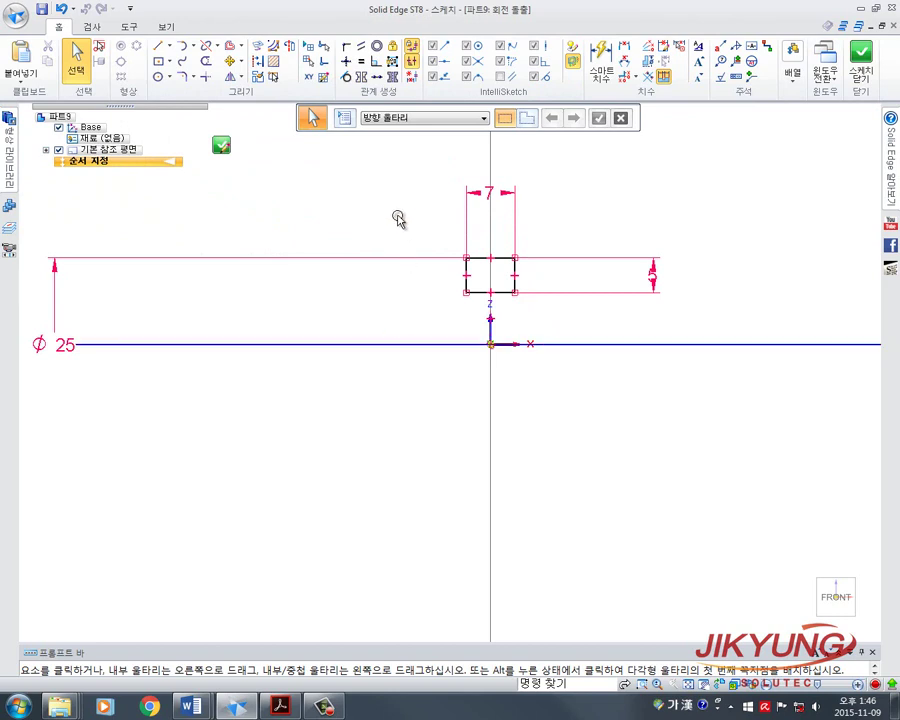
click(288, 46)
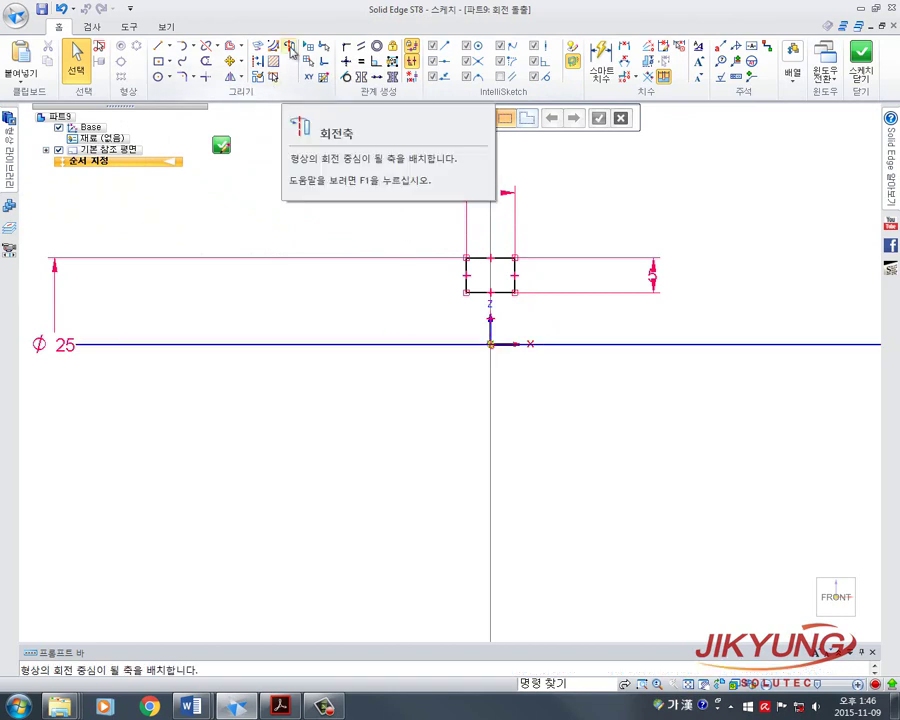
click(392, 344)
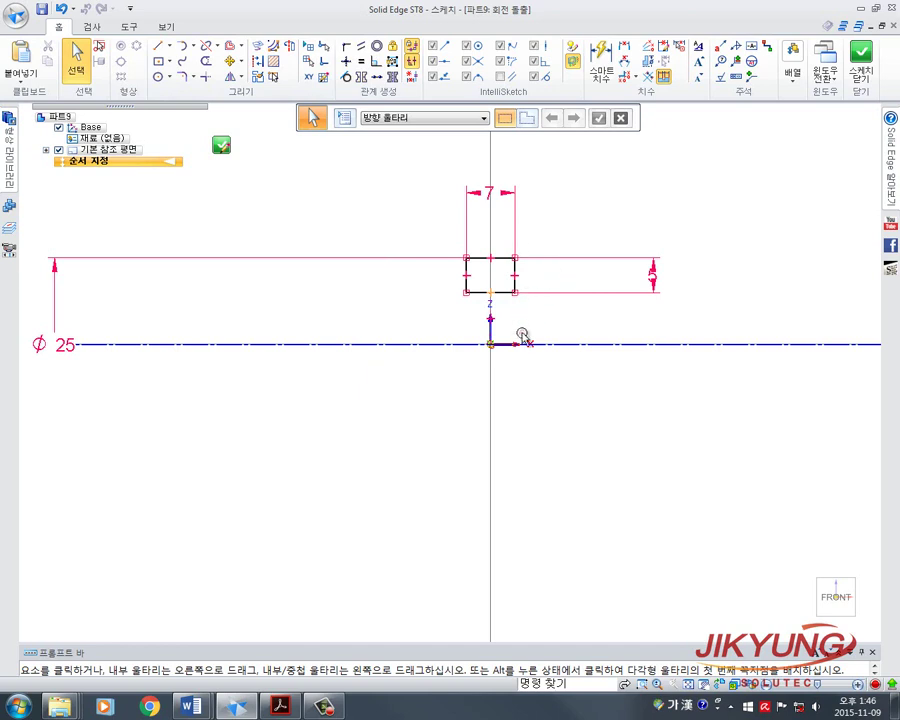
click(489, 343)
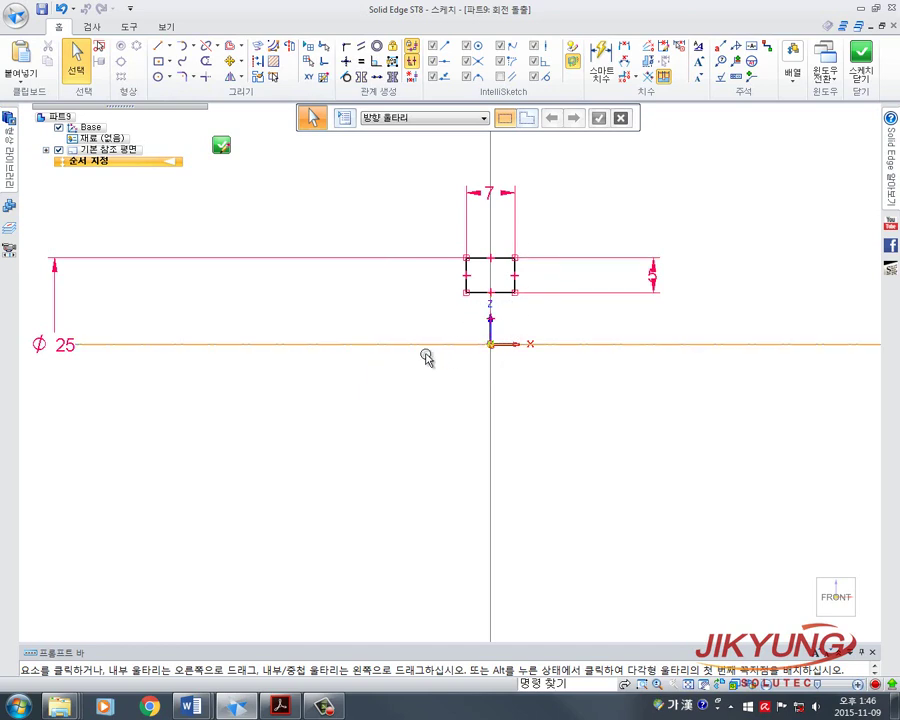
click(488, 463)
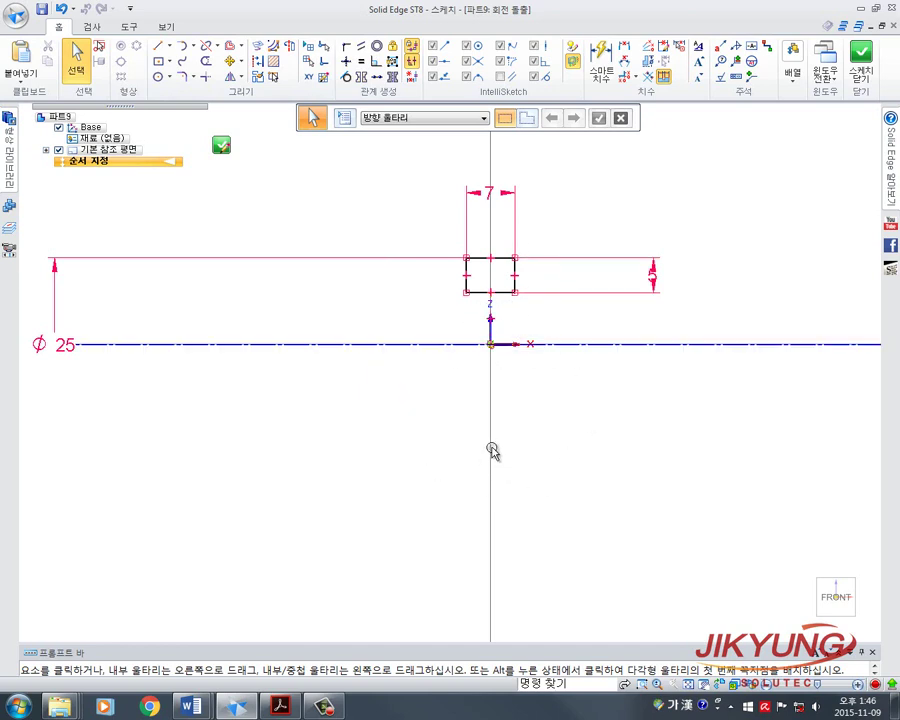
click(861, 62)
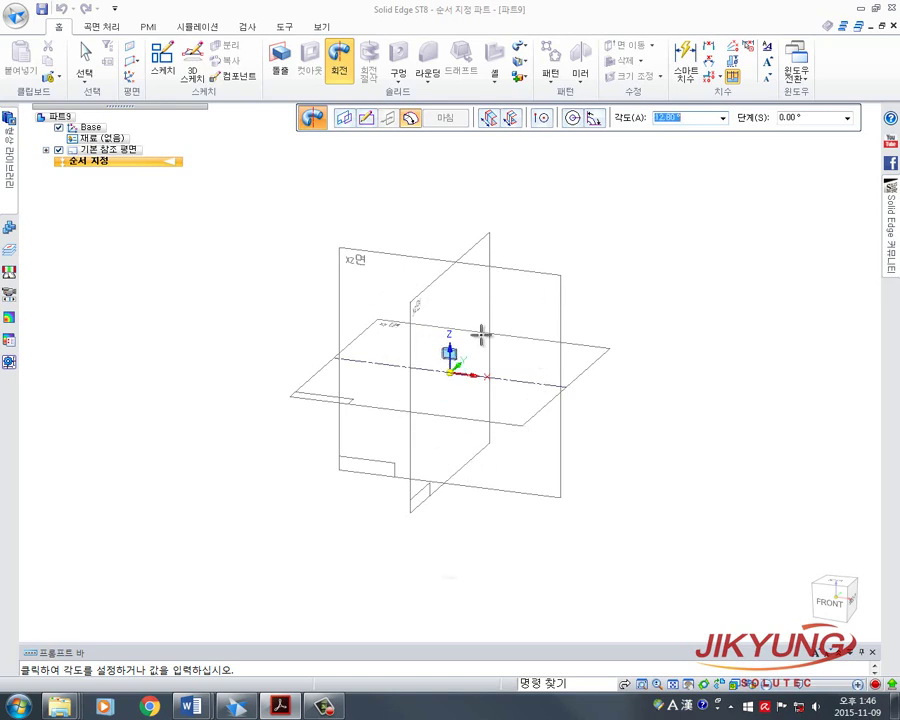
Step: Revolve the rectangular profile a full 360° around the axis and finish the revolved protrusion
scroll(463, 405, up, 2)
scroll(463, 405, up, 2)
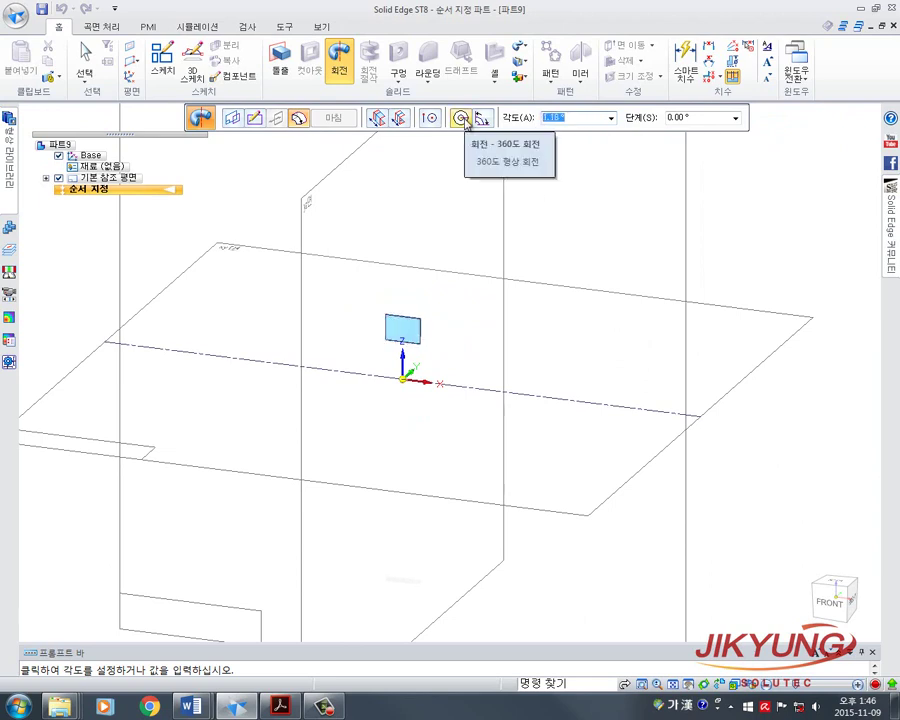
click(461, 118)
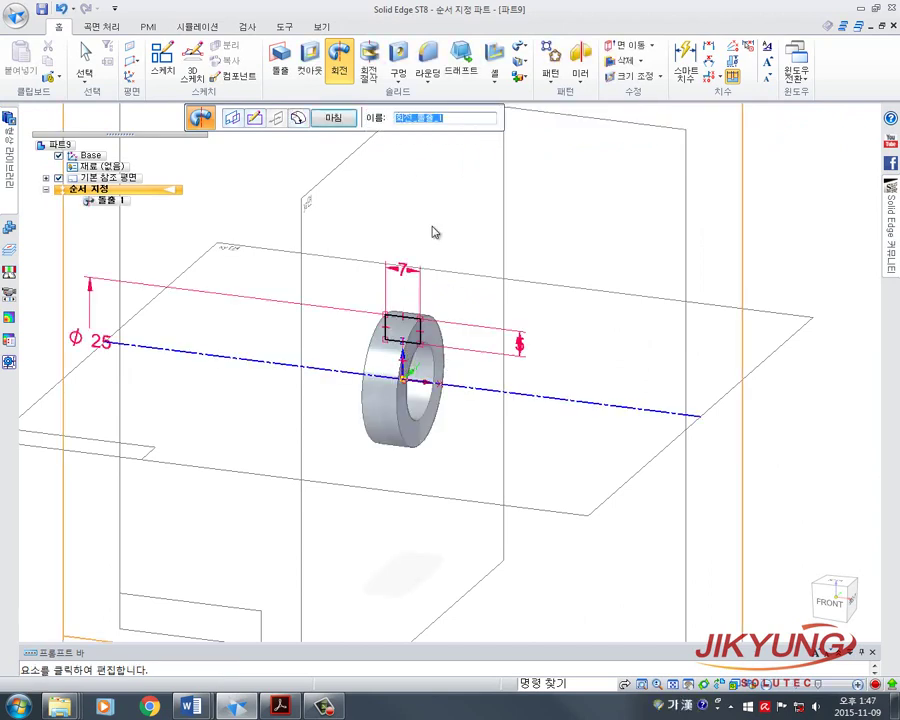
click(332, 121)
click(333, 119)
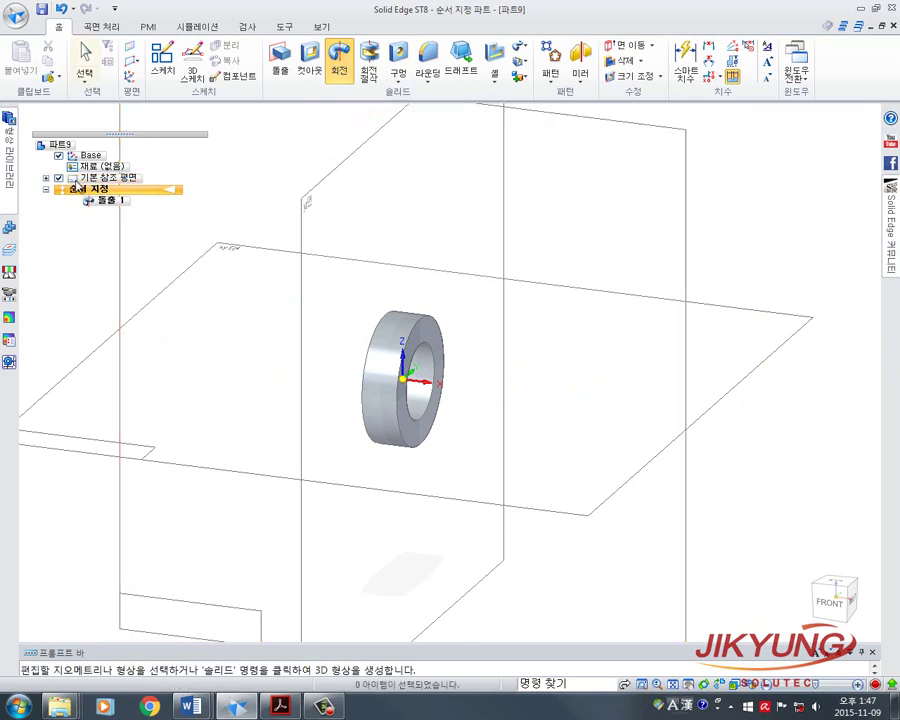
Step: Hide the base reference planes (기본 참조 평면) and view the revolved ring at an angle
click(58, 177)
scroll(426, 424, up, 3)
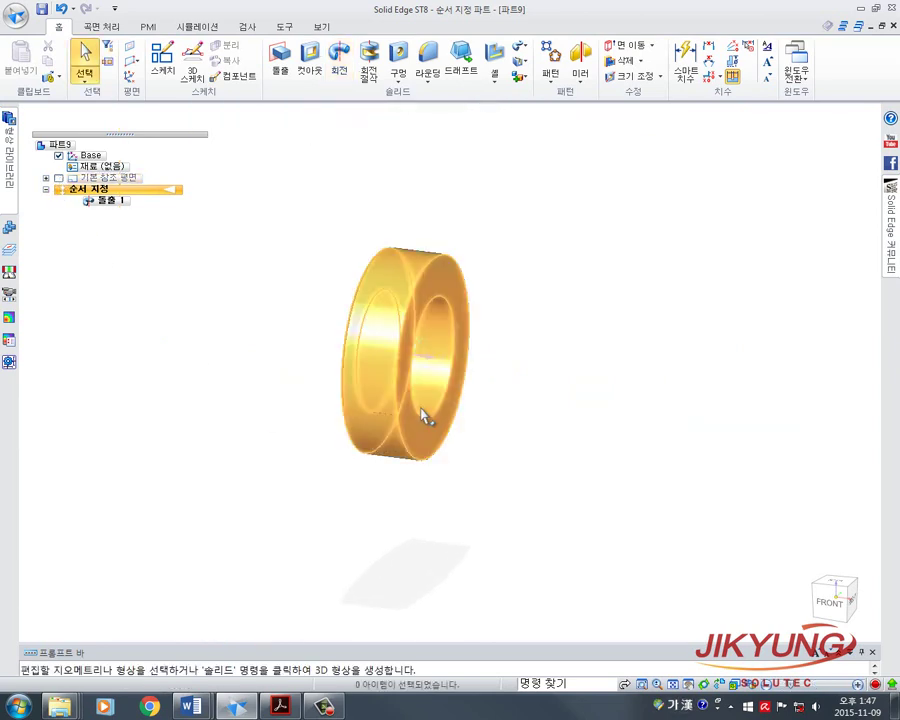
middle_drag(426, 418, 418, 487)
scroll(413, 481, up, 1)
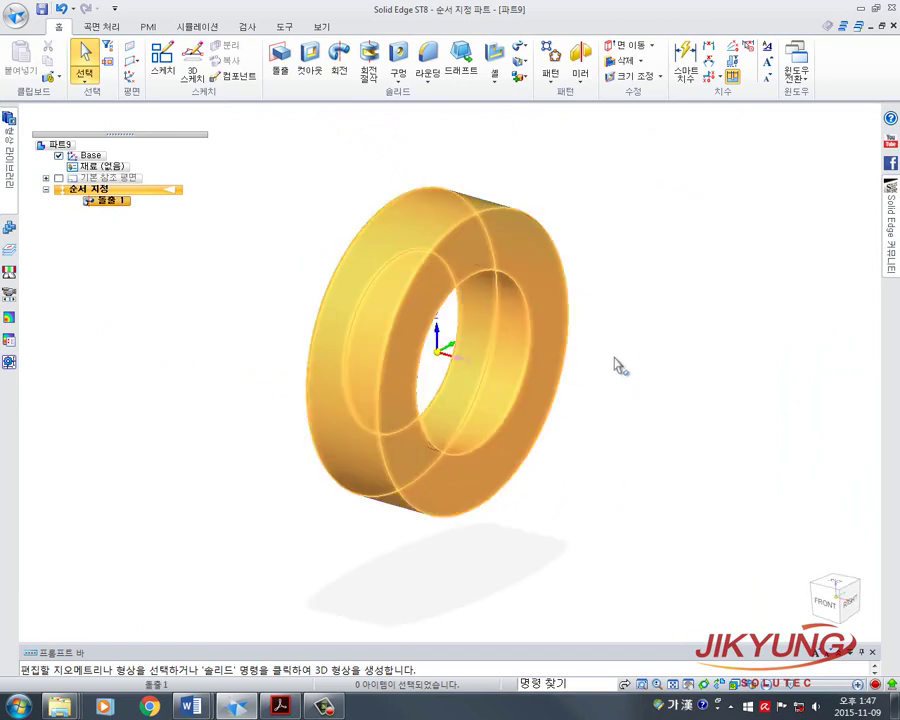
mouse_move(659, 372)
middle_down()
mouse_move(761, 353)
mouse_move(621, 354)
mouse_move(653, 369)
middle_up()
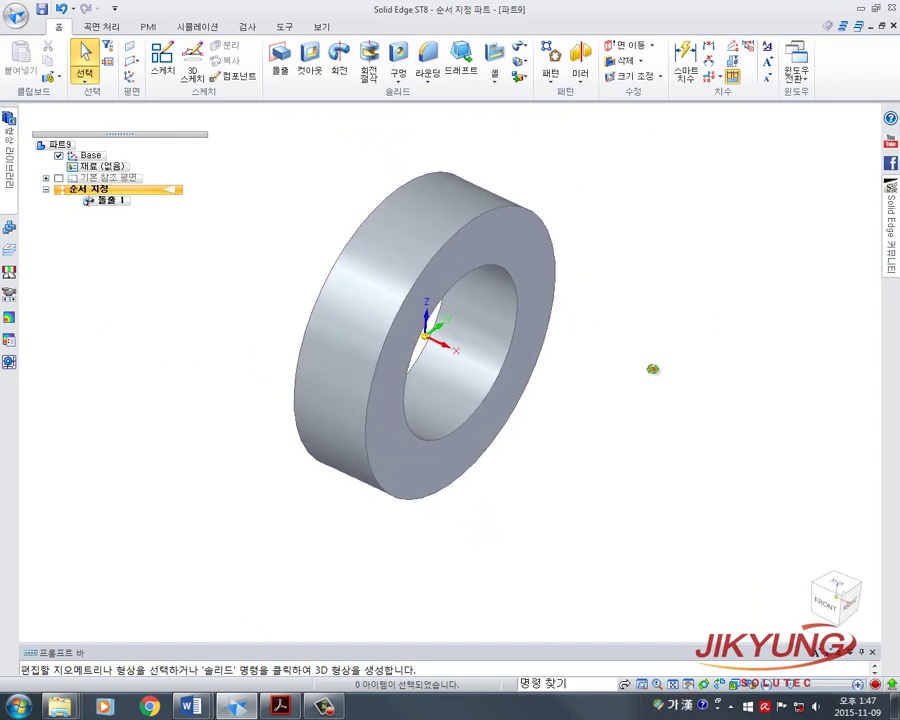
scroll(456, 135, up, 1)
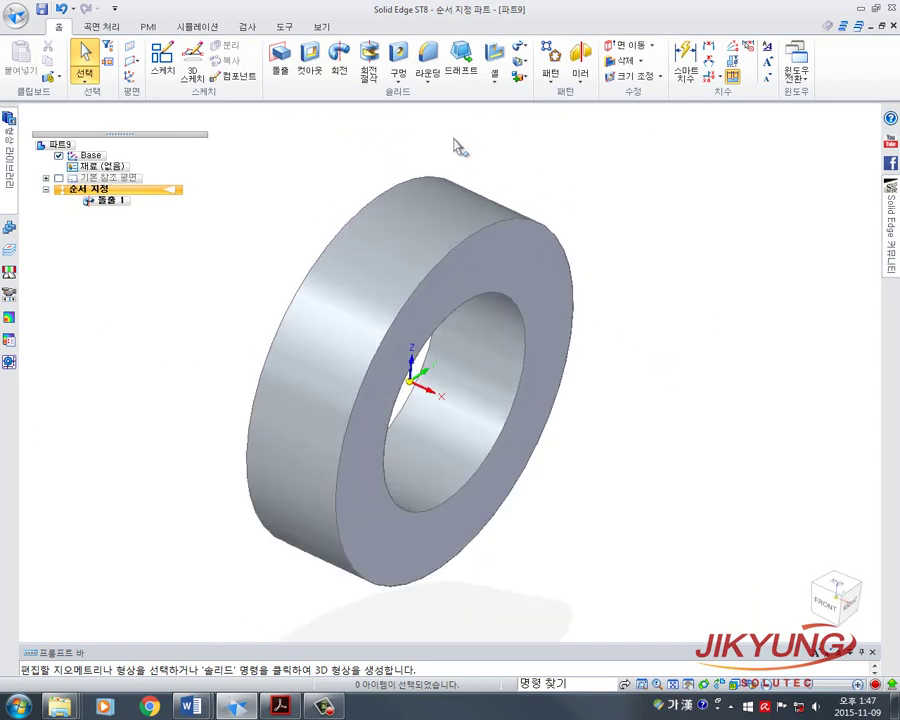
Step: Chamfer (모따기) both outer circular edges of the ring and finish the feature
click(428, 78)
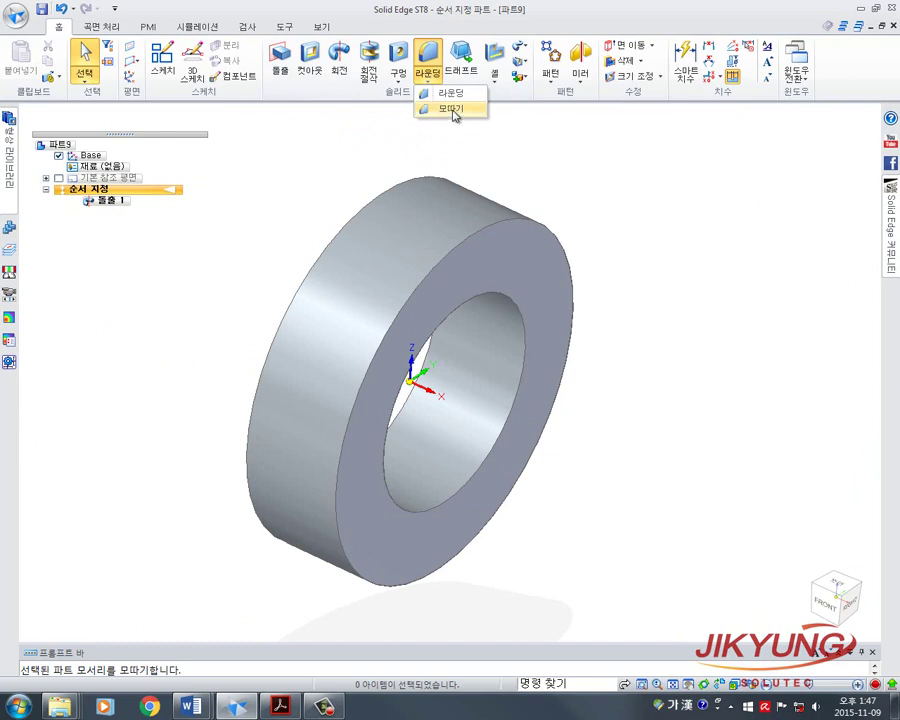
click(452, 109)
scroll(560, 258, down, 1)
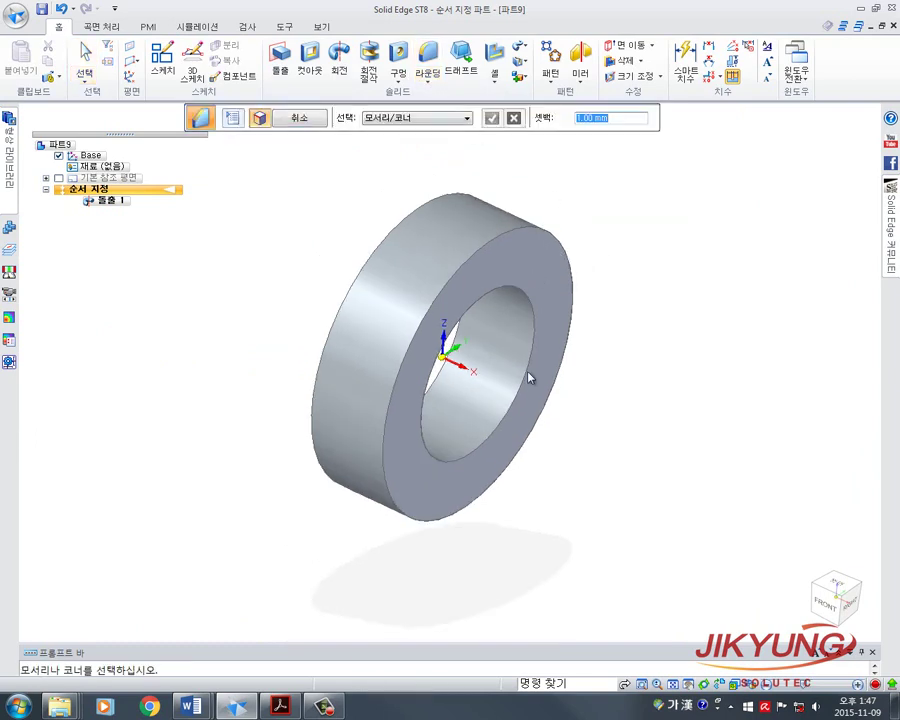
click(464, 272)
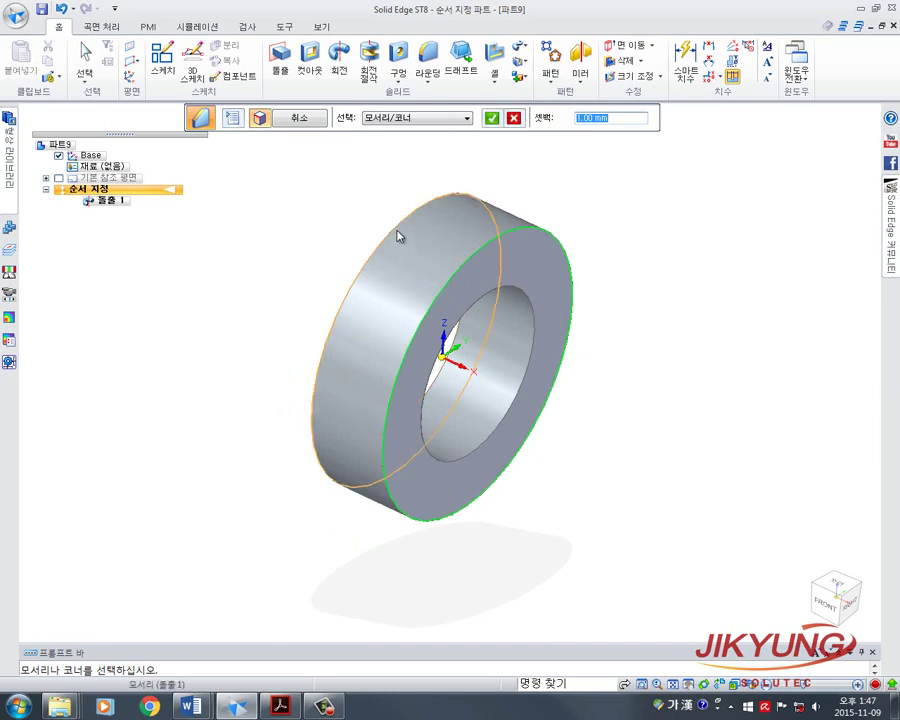
click(351, 286)
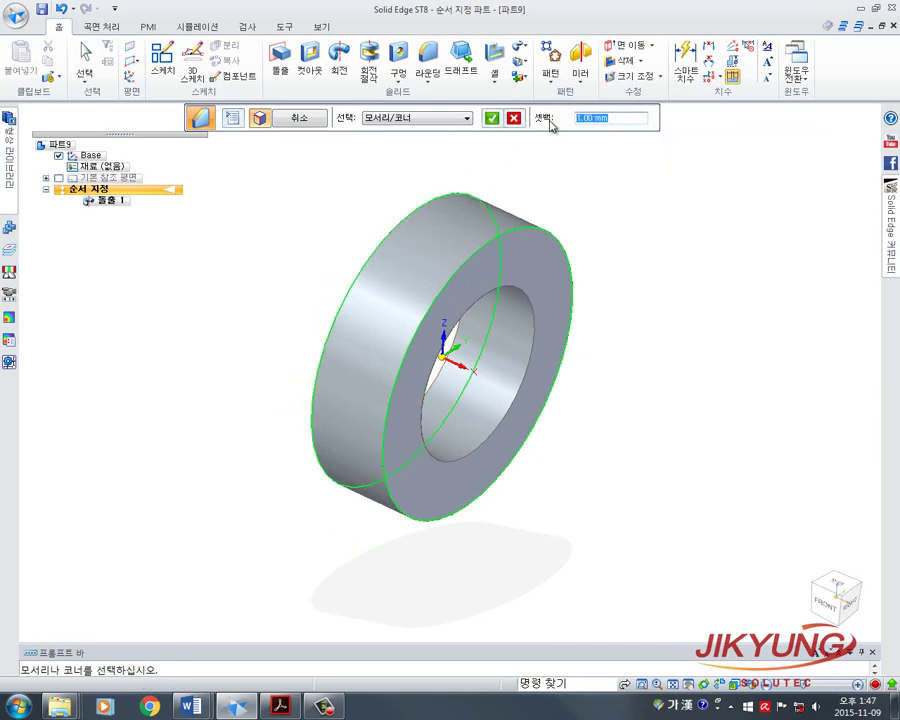
click(491, 118)
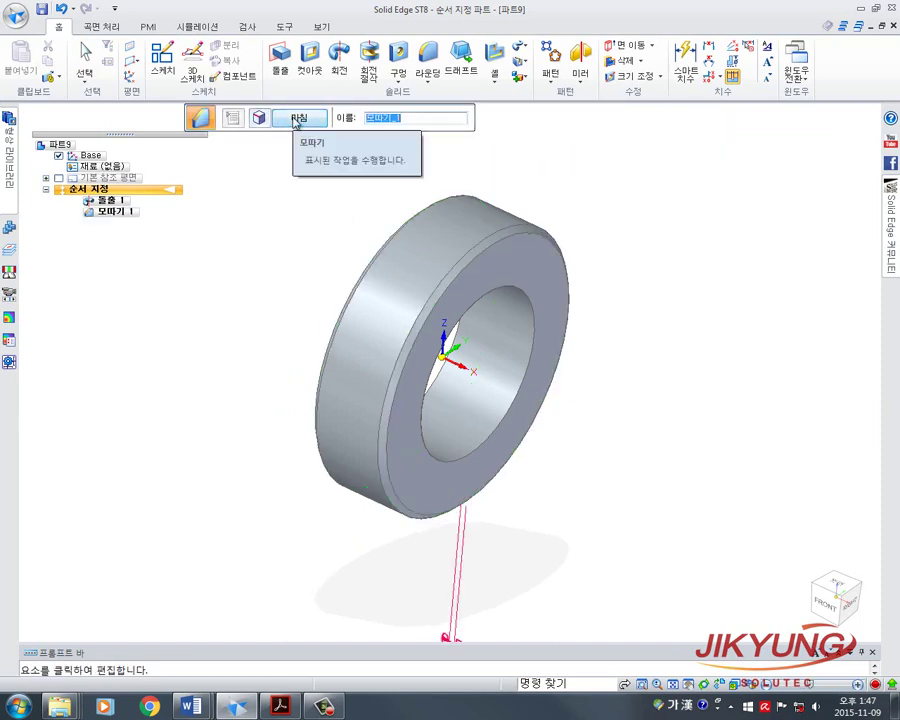
click(297, 119)
middle_drag(311, 236, 249, 291)
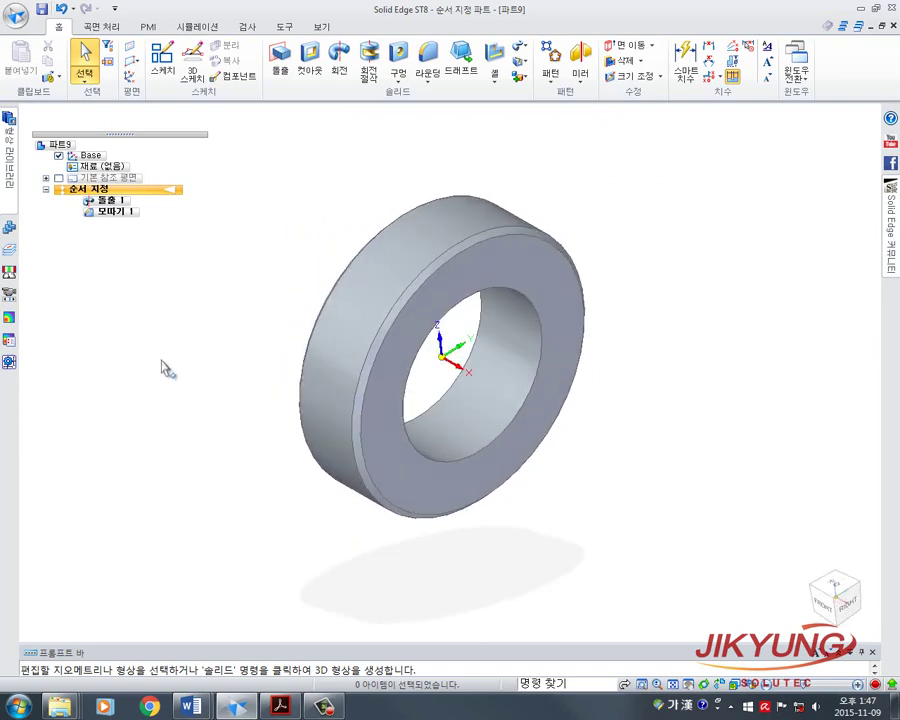
scroll(168, 356, up, 1)
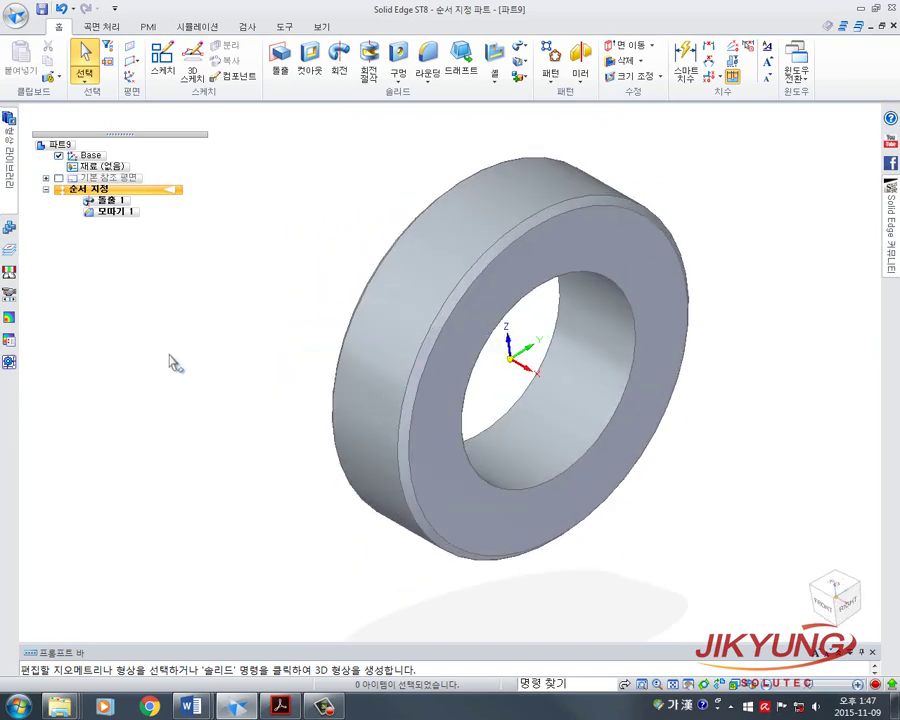
scroll(108, 282, down, 1)
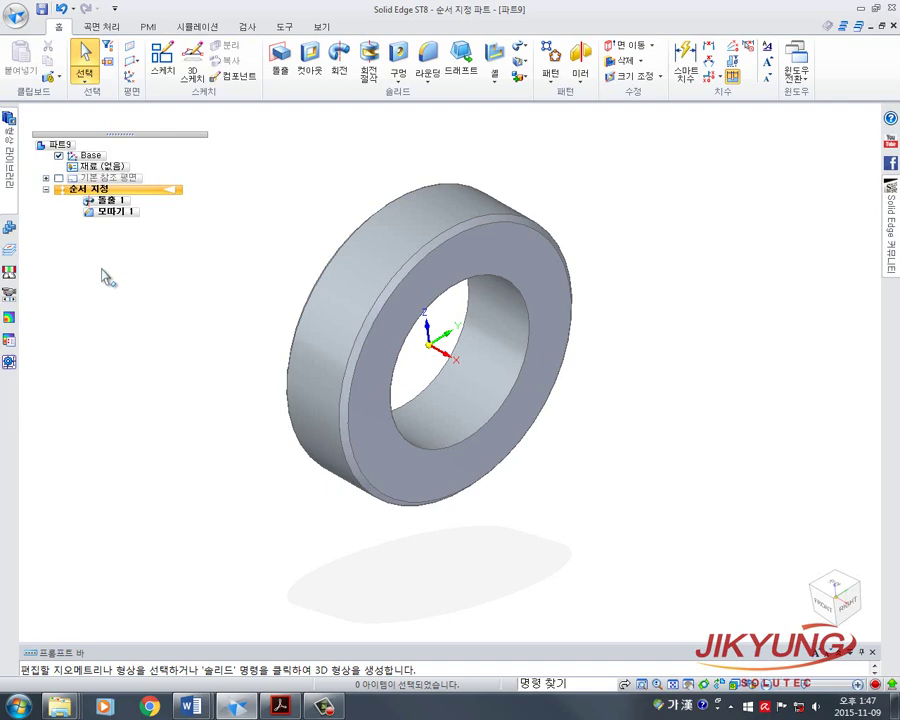
Step: Save the part to the desktop (바탕 화면) under the file name 2_오일실
click(15, 15)
click(74, 156)
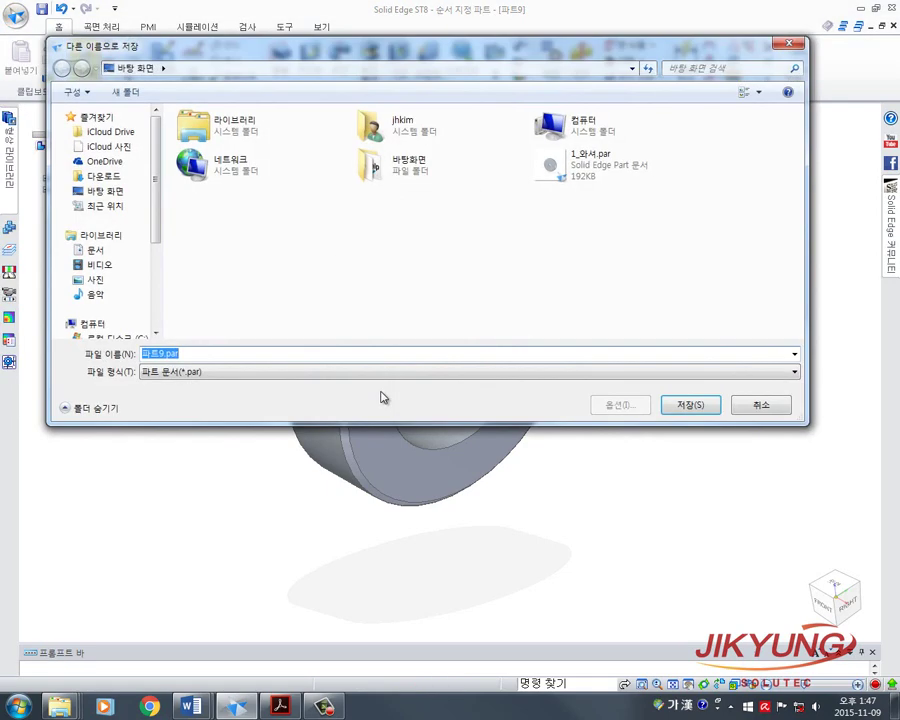
text(2_오일실)
key(Return)
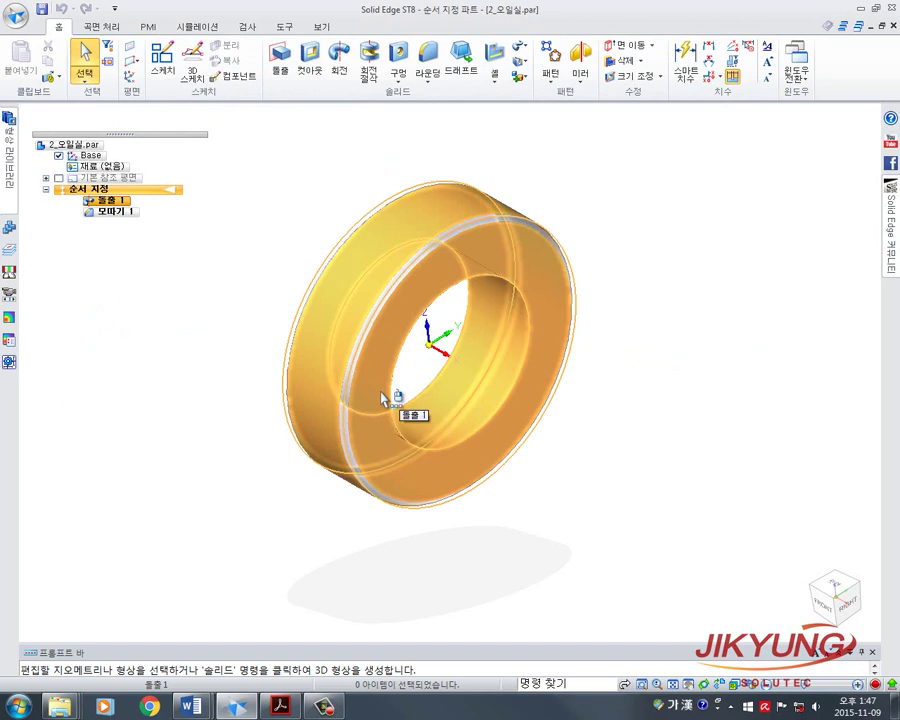